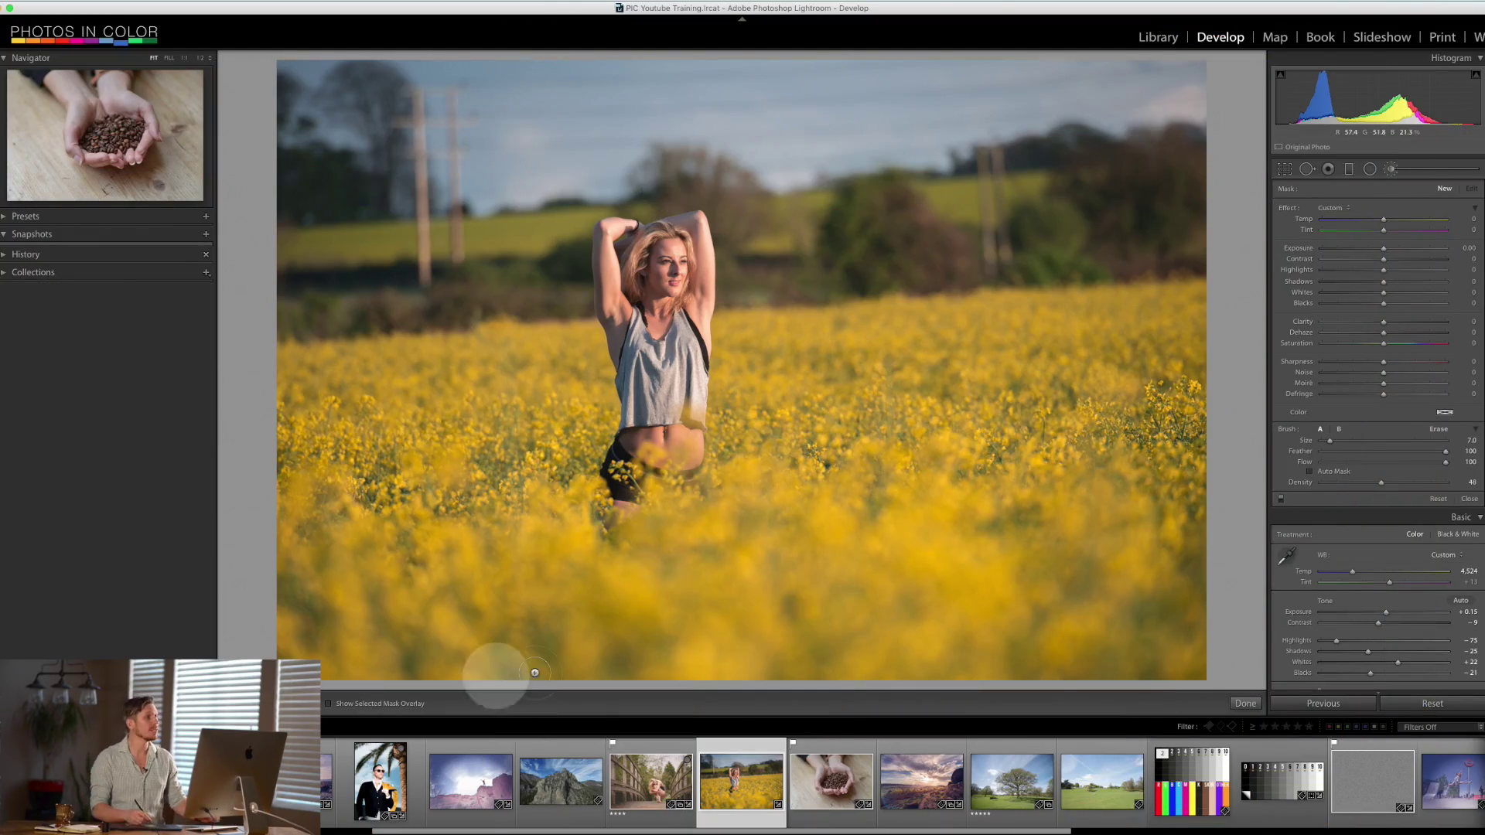
Step: Place a DODGE | BURN brush pin on the woman's face, then close the adjustment brush
left_click(676, 277)
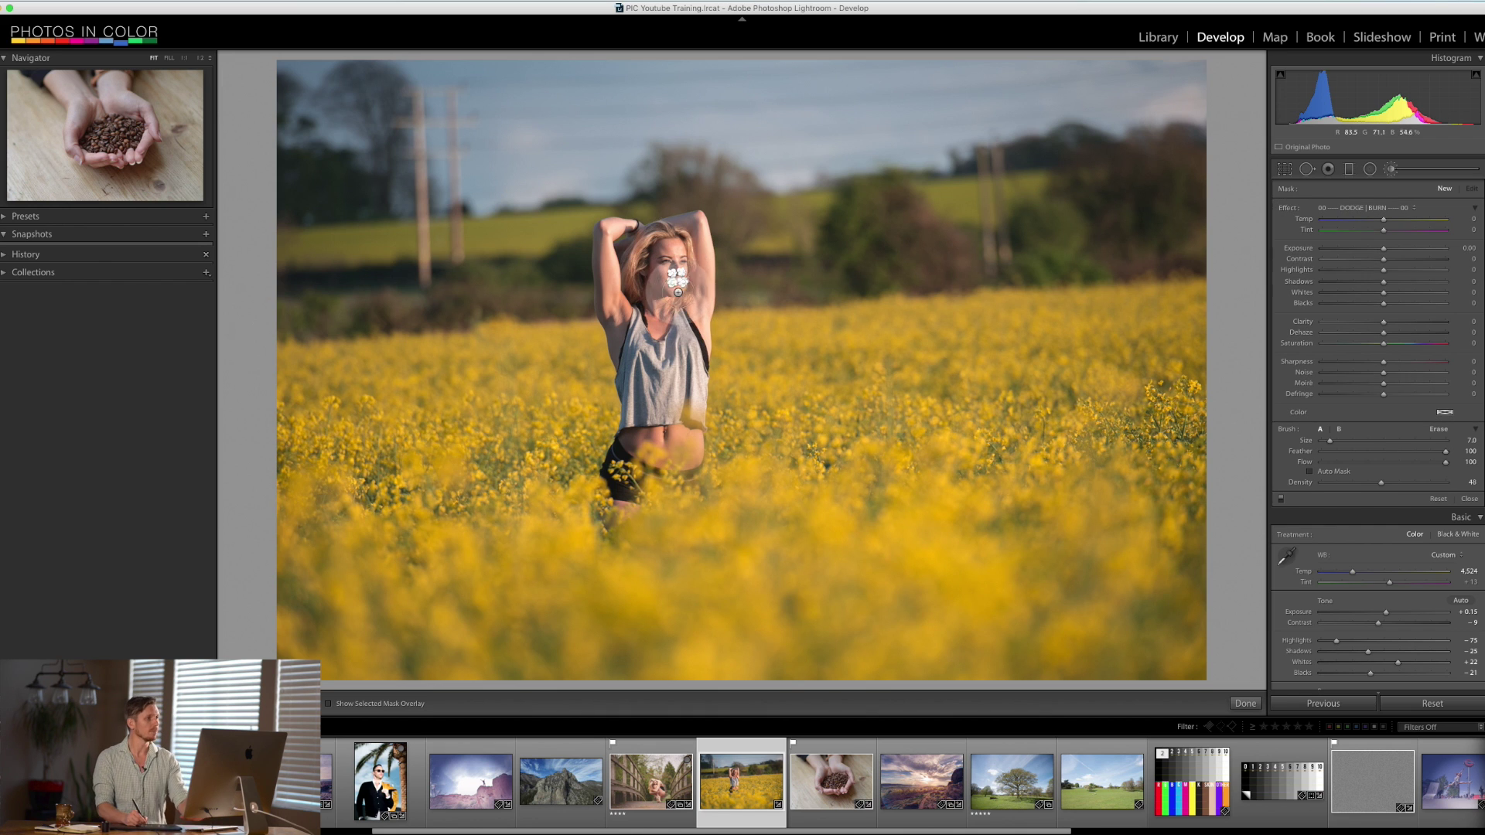
left_click(1385, 176)
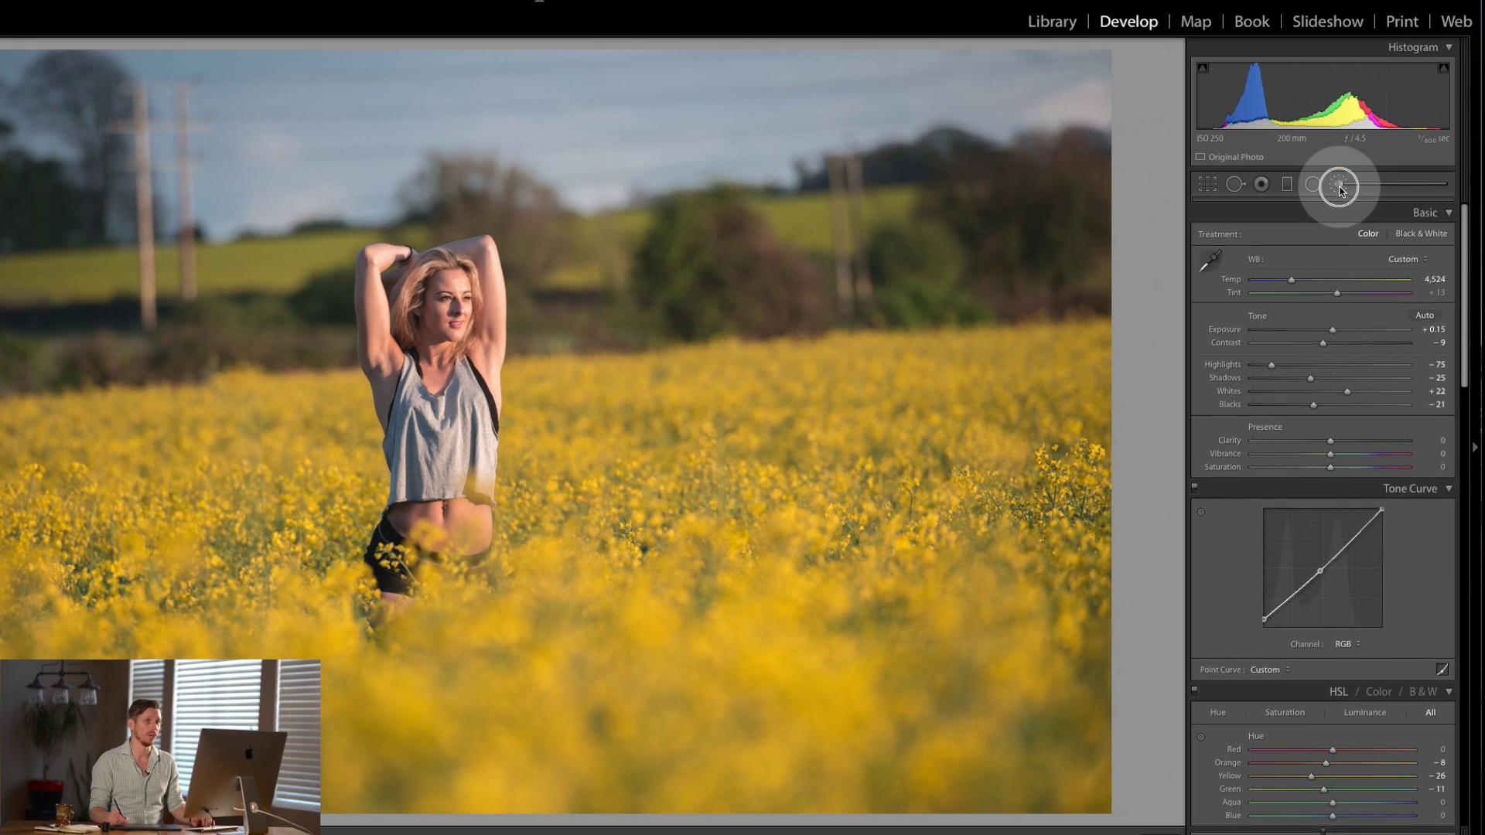
left_click(1339, 185)
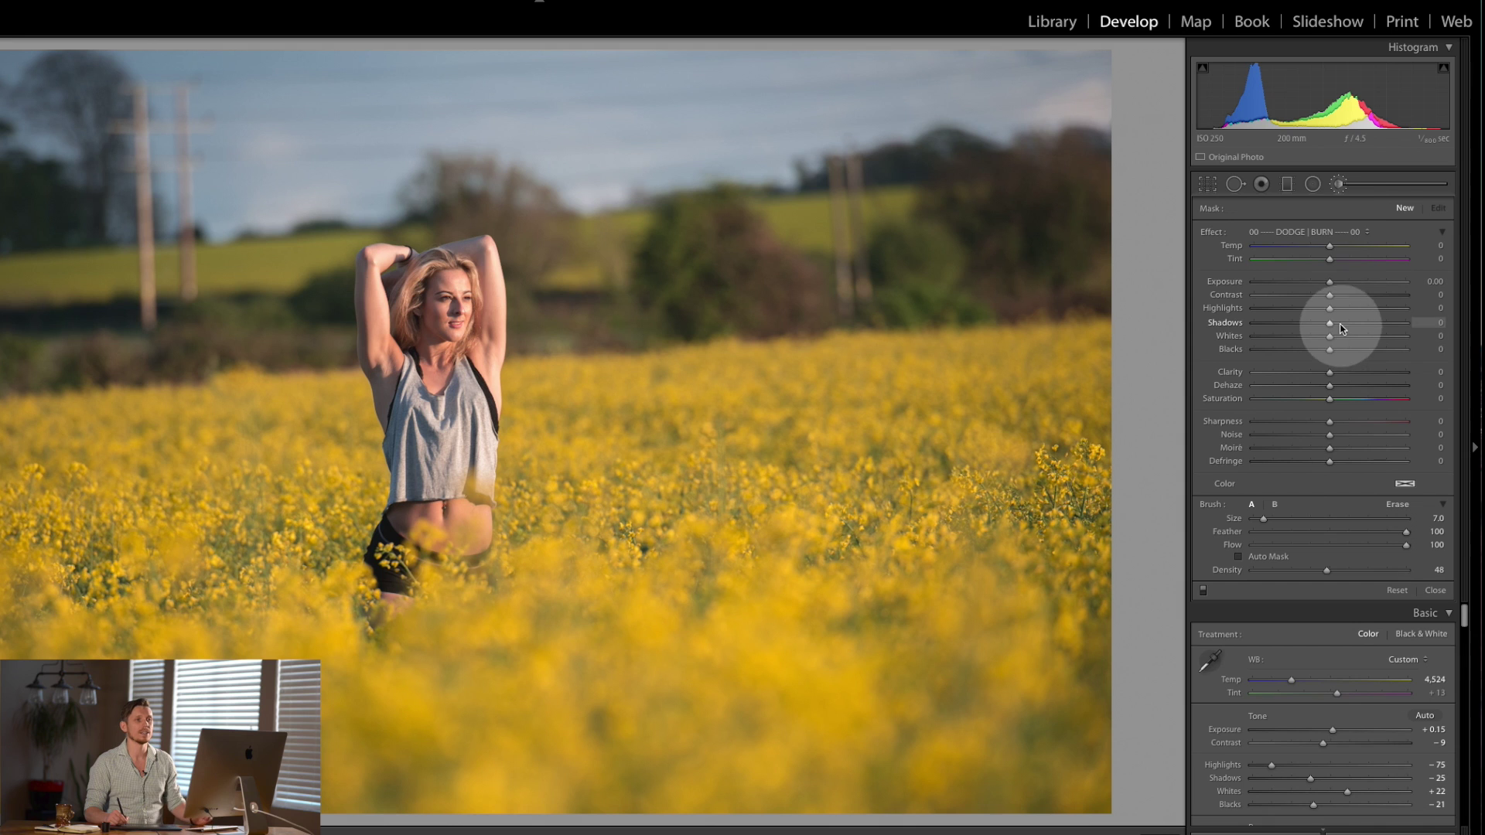
left_click(1340, 186)
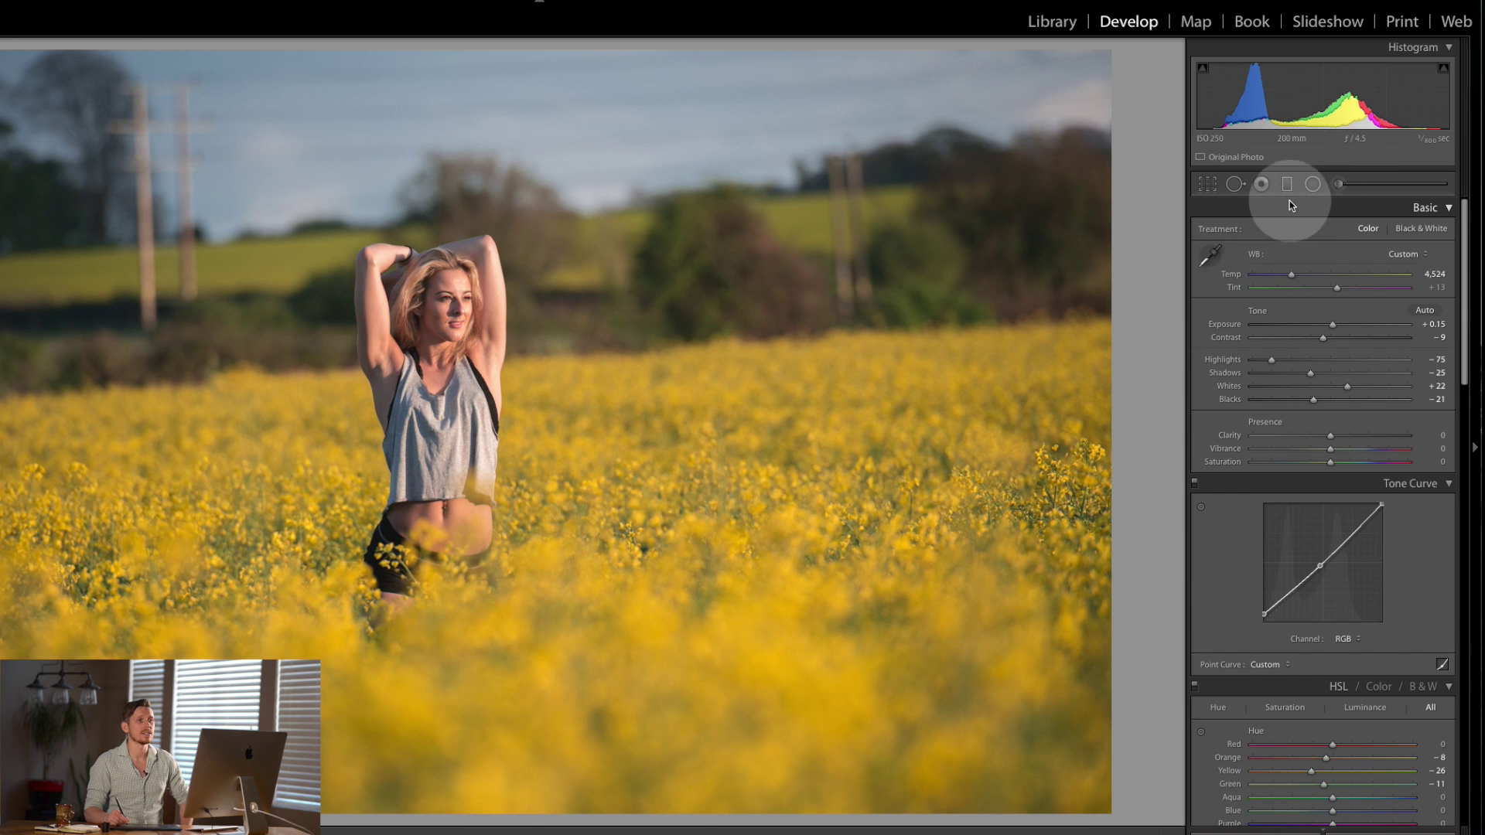
left_click_drag(1467, 256, 1466, 298)
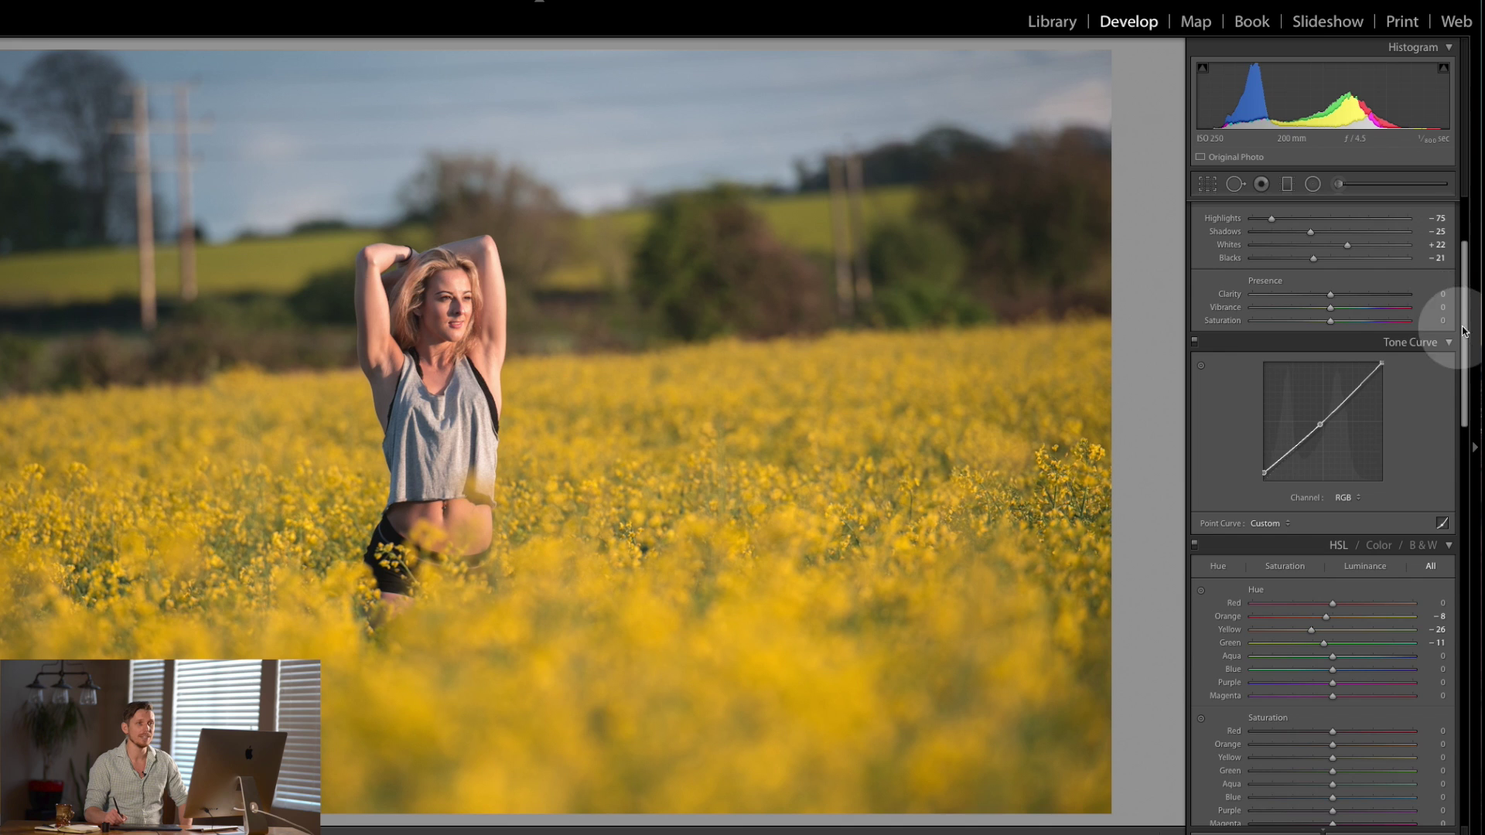
mouse_move(1466, 325)
left_mouse_down()
mouse_move(1467, 371)
mouse_move(1465, 247)
left_mouse_up()
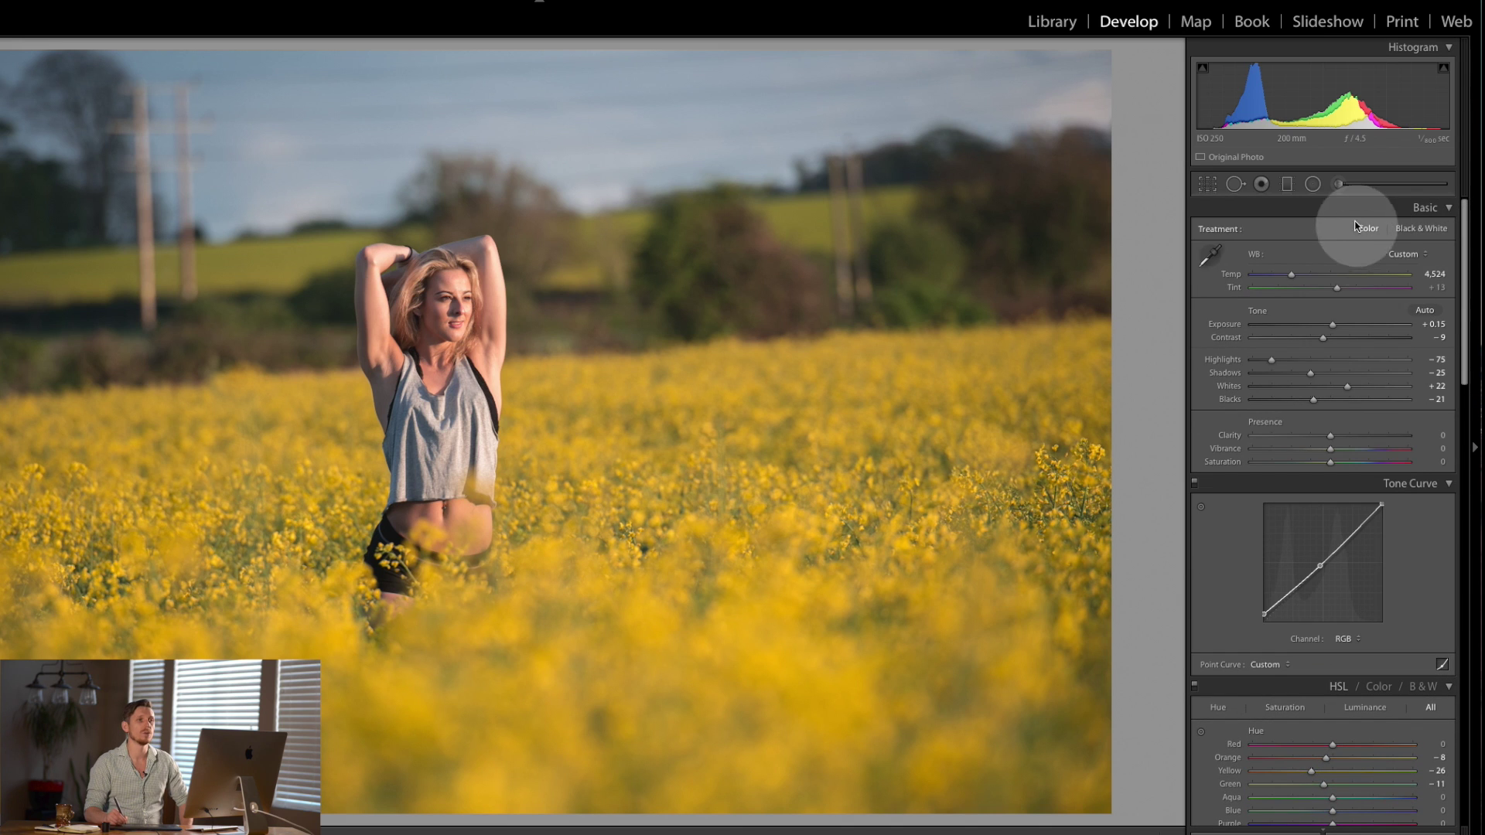
left_click(1339, 186)
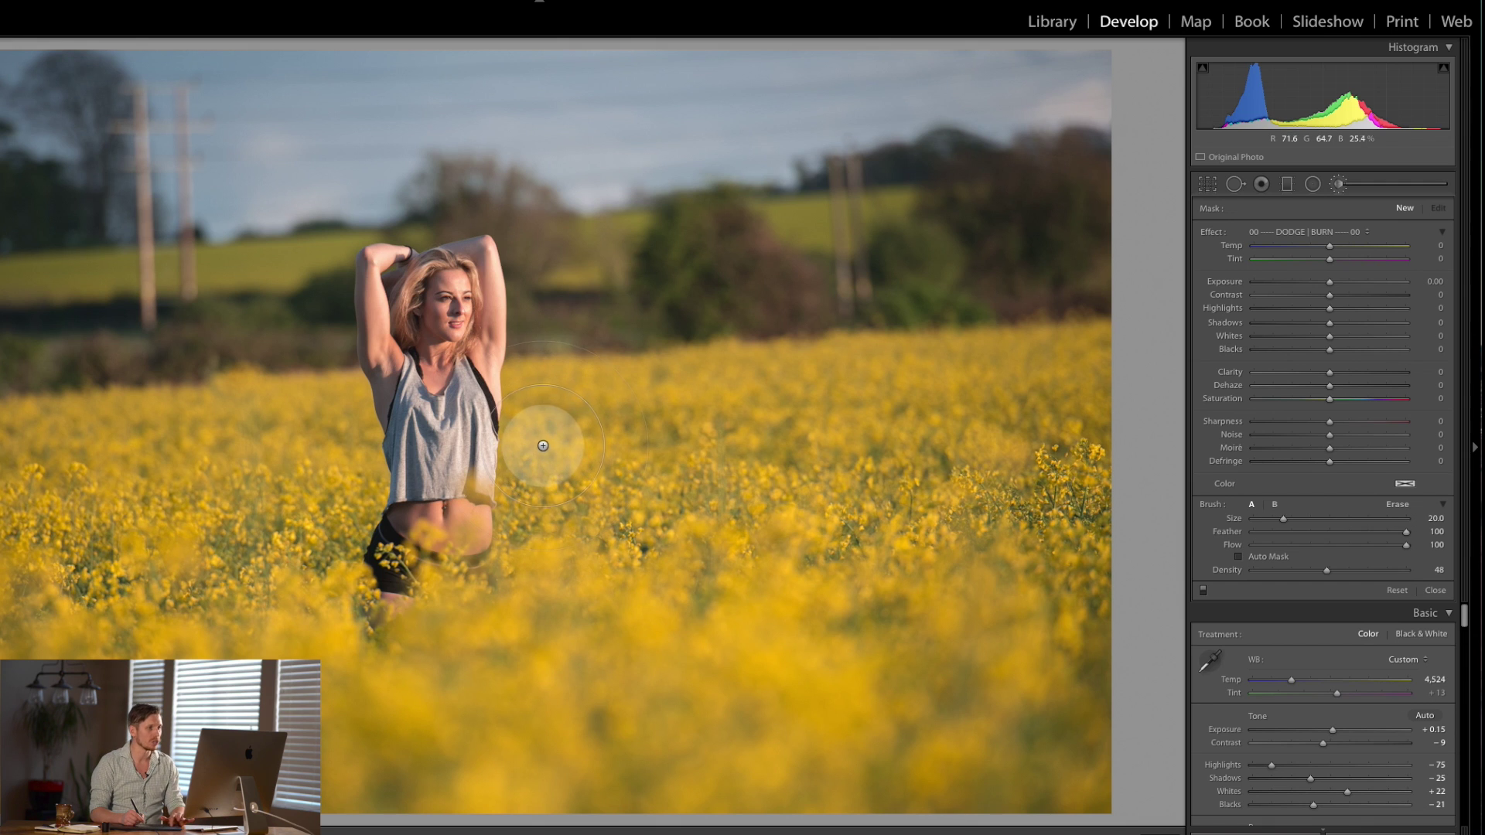
key("]")
left_click(1337, 188)
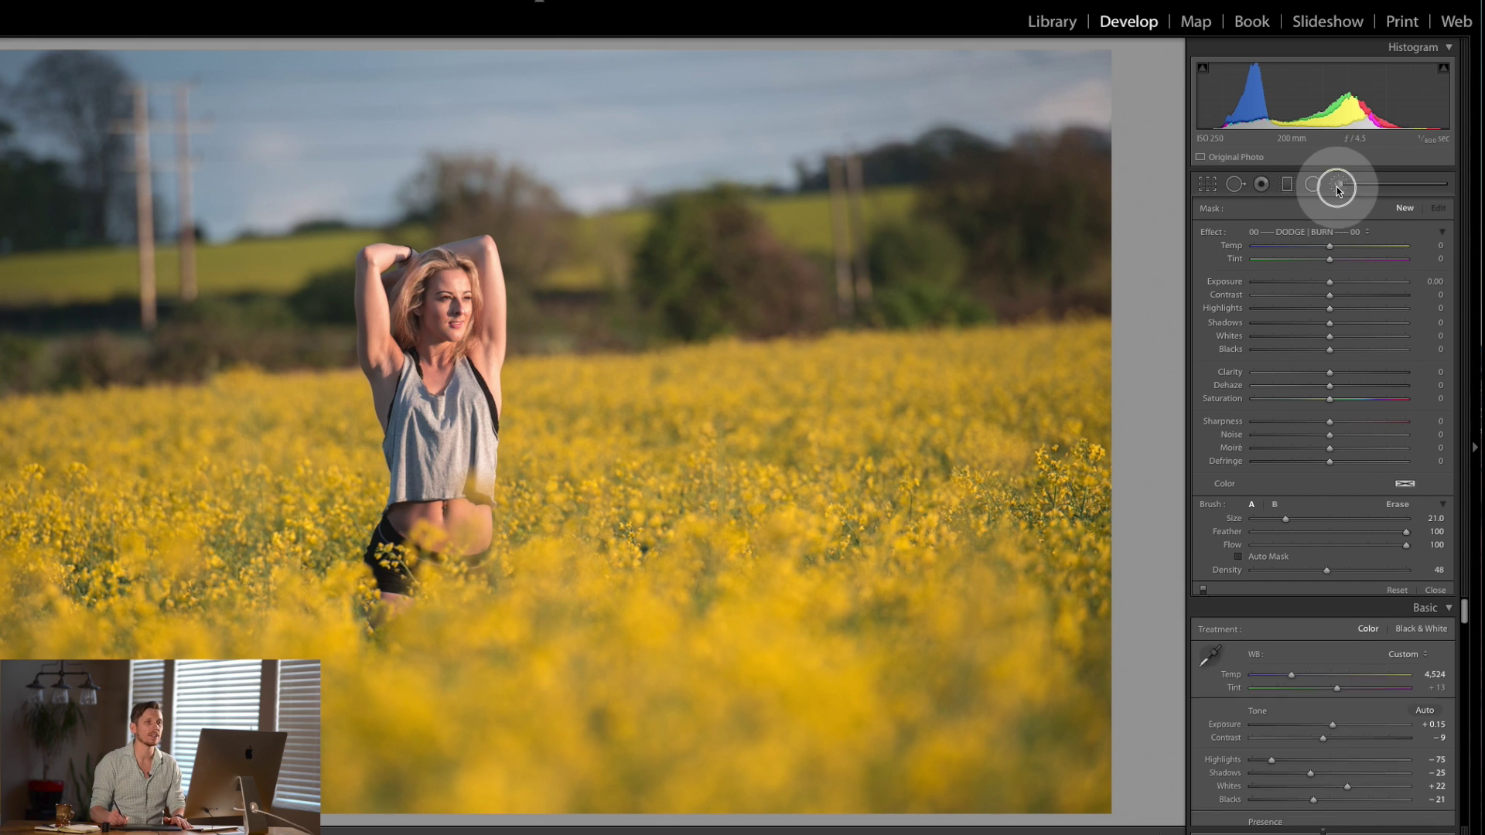
left_click(1339, 189)
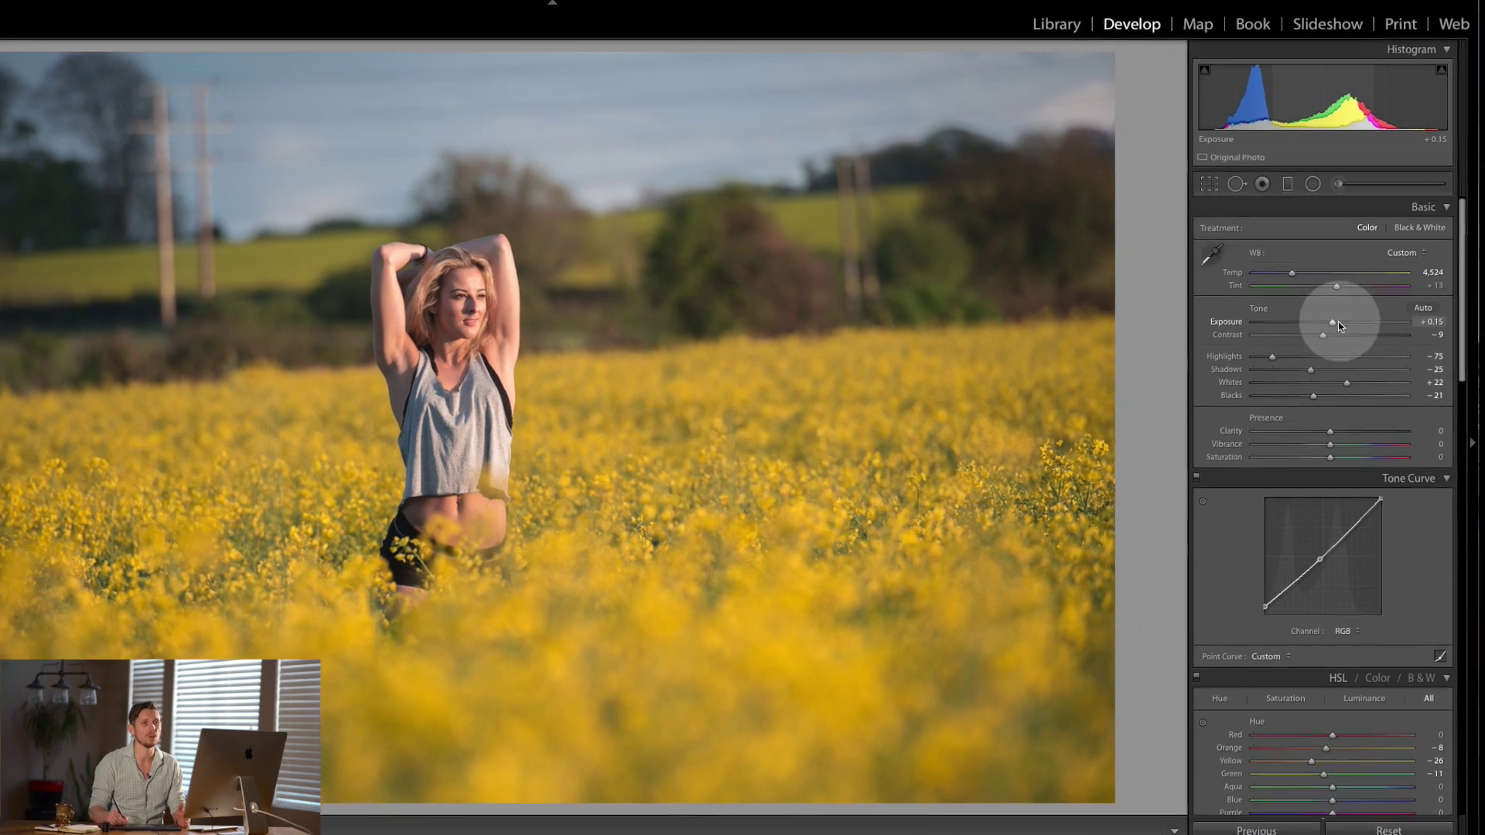
left_click_drag(1333, 326, 1308, 307)
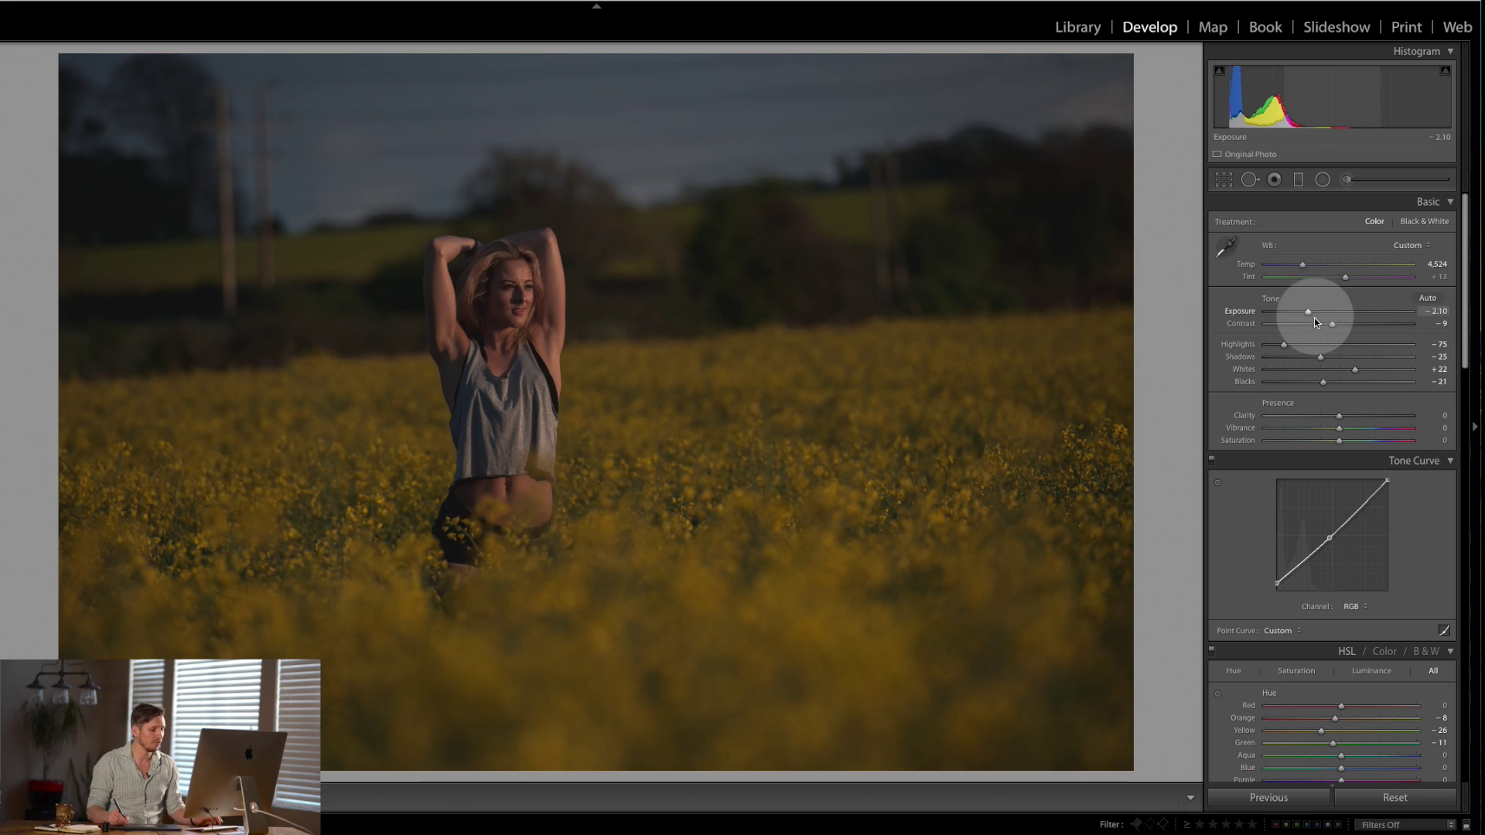
key("ctrl+z")
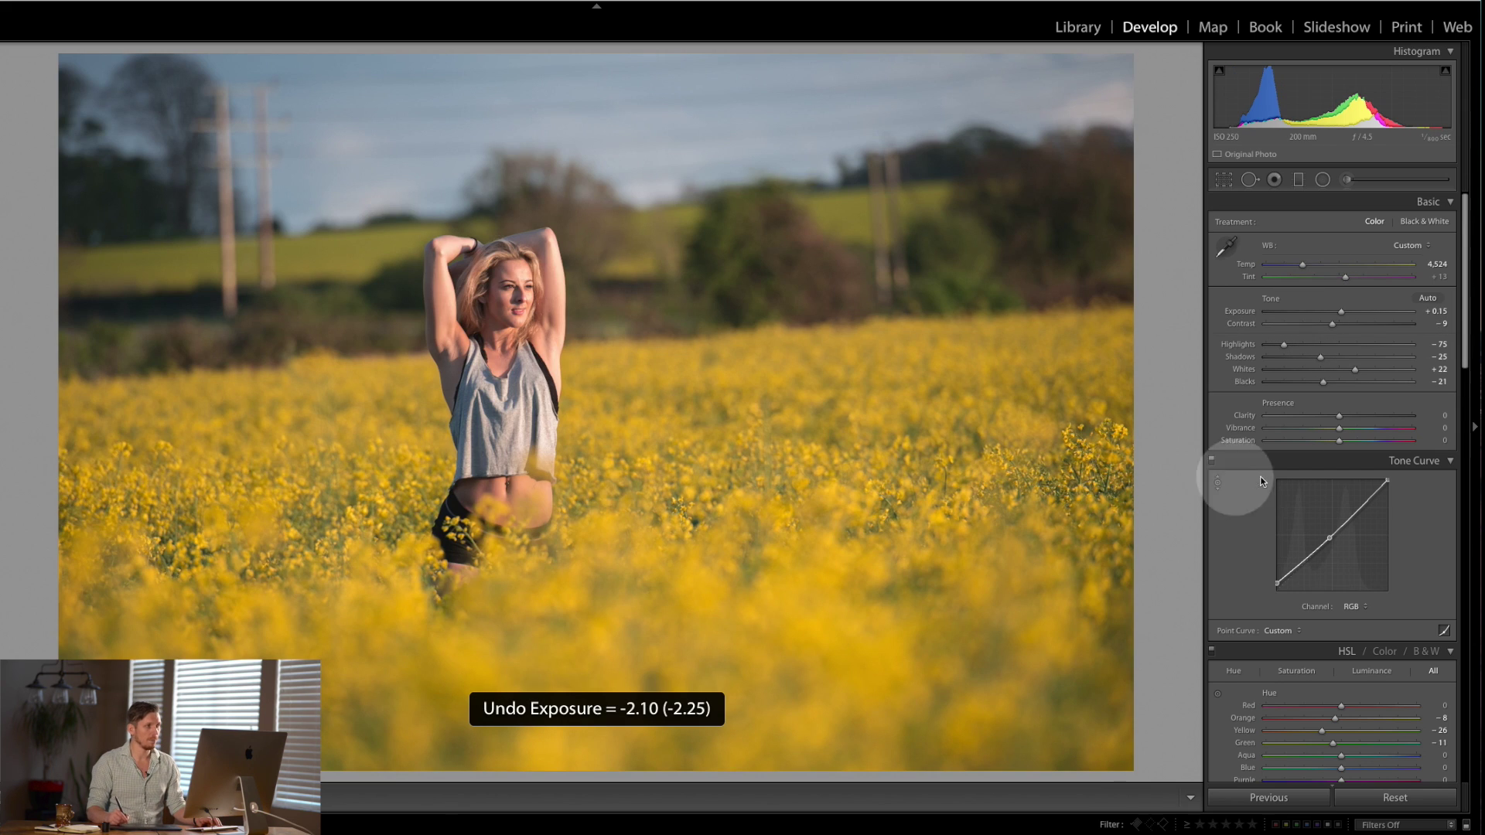
Step: Try a -2.10 exposure burn on the right background at brush size 23, then delete it
left_click(1348, 180)
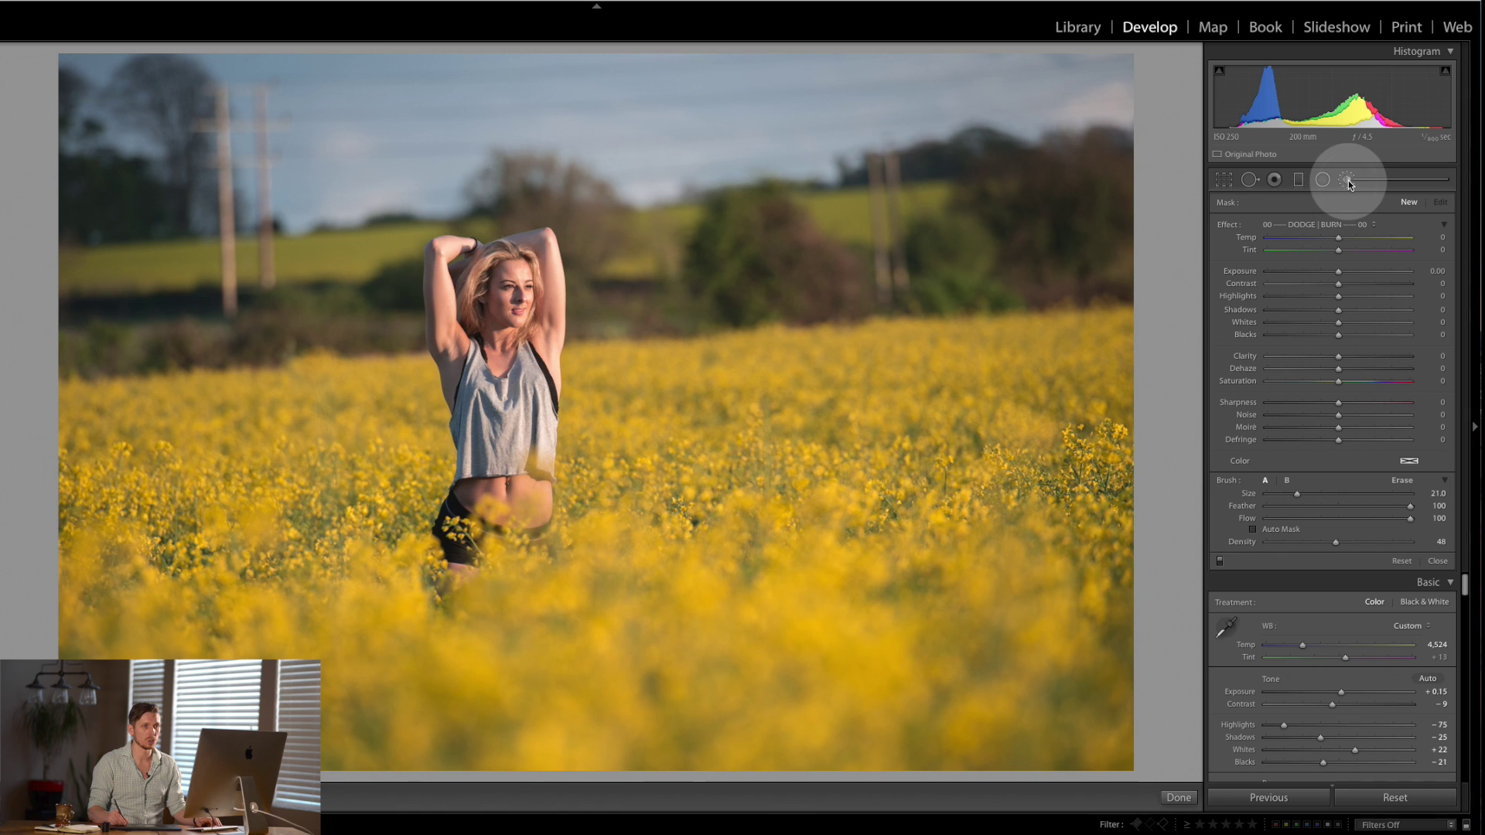
left_click_drag(1306, 276, 1300, 277)
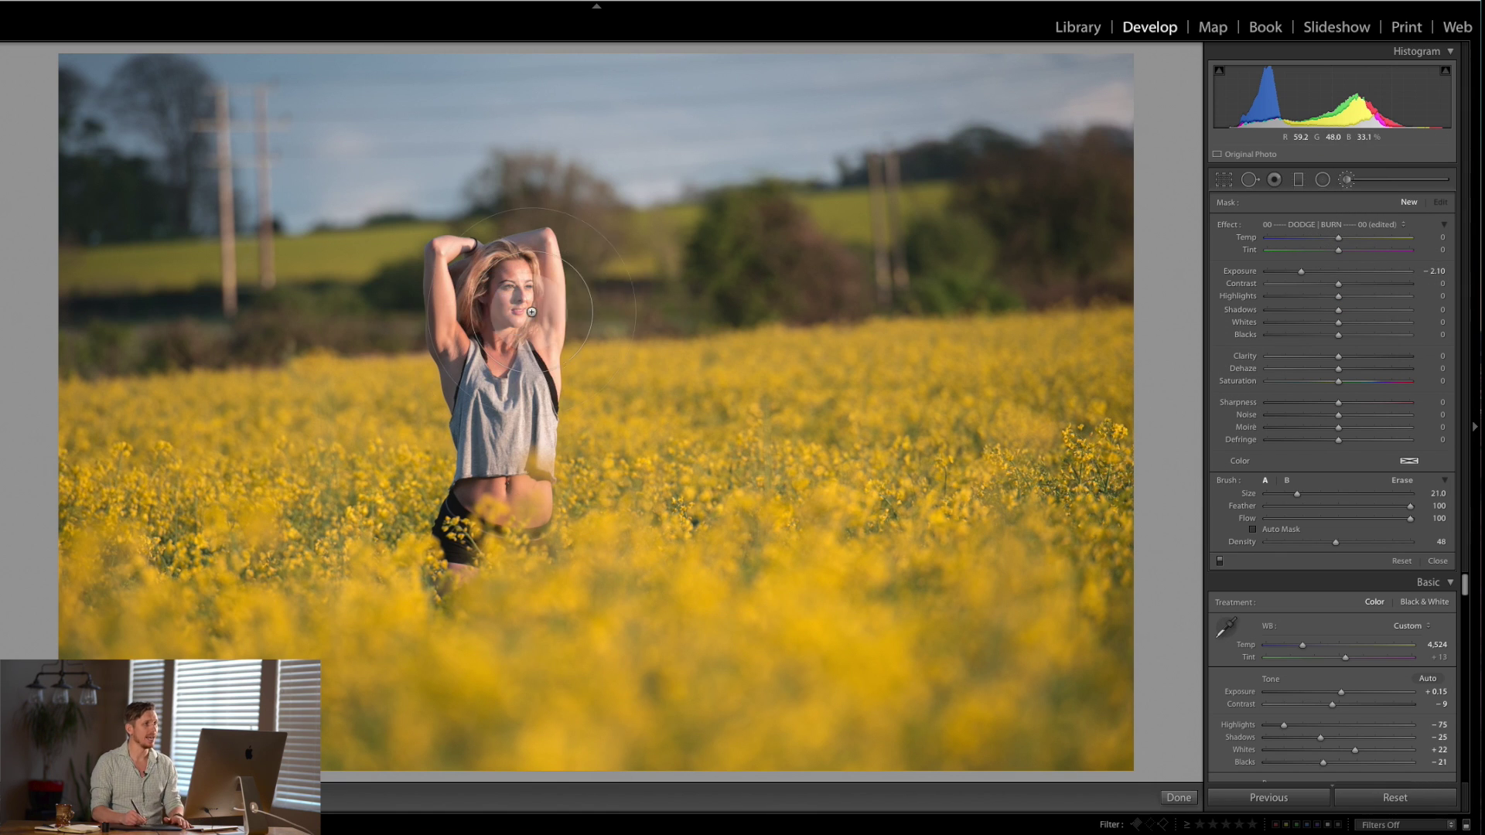
key("bracketright")
mouse_move(935, 172)
left_mouse_down()
mouse_move(994, 399)
mouse_move(946, 633)
mouse_move(929, 603)
mouse_move(917, 226)
mouse_move(910, 697)
mouse_move(954, 332)
mouse_move(1031, 248)
mouse_move(995, 795)
mouse_move(1119, 274)
mouse_move(872, 58)
mouse_move(267, 179)
mouse_move(104, 151)
mouse_move(345, 748)
mouse_move(81, 468)
mouse_move(253, 621)
mouse_move(924, 654)
mouse_move(417, 814)
mouse_move(951, 419)
left_mouse_up()
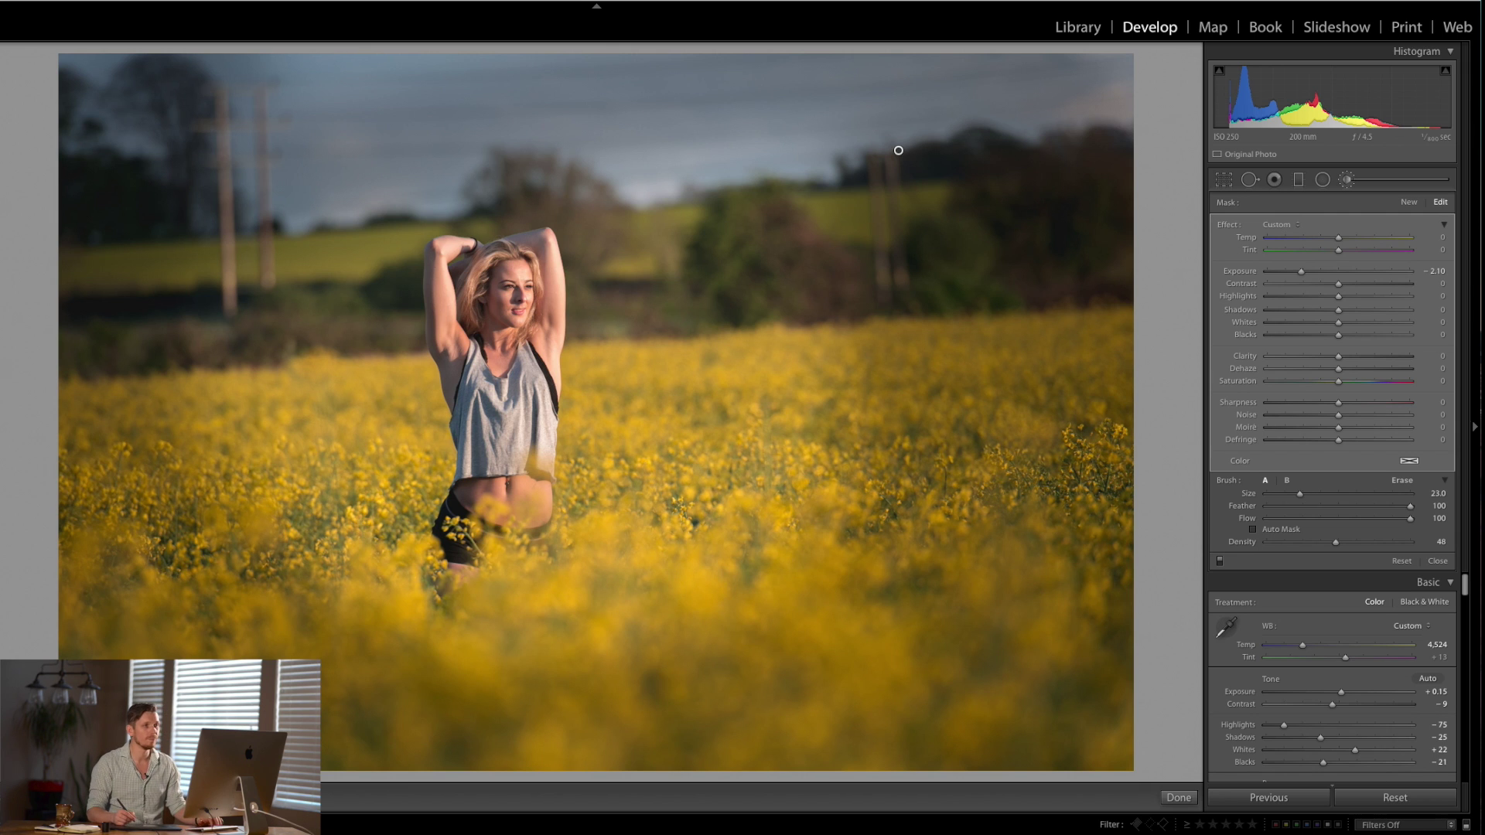
key("Delete")
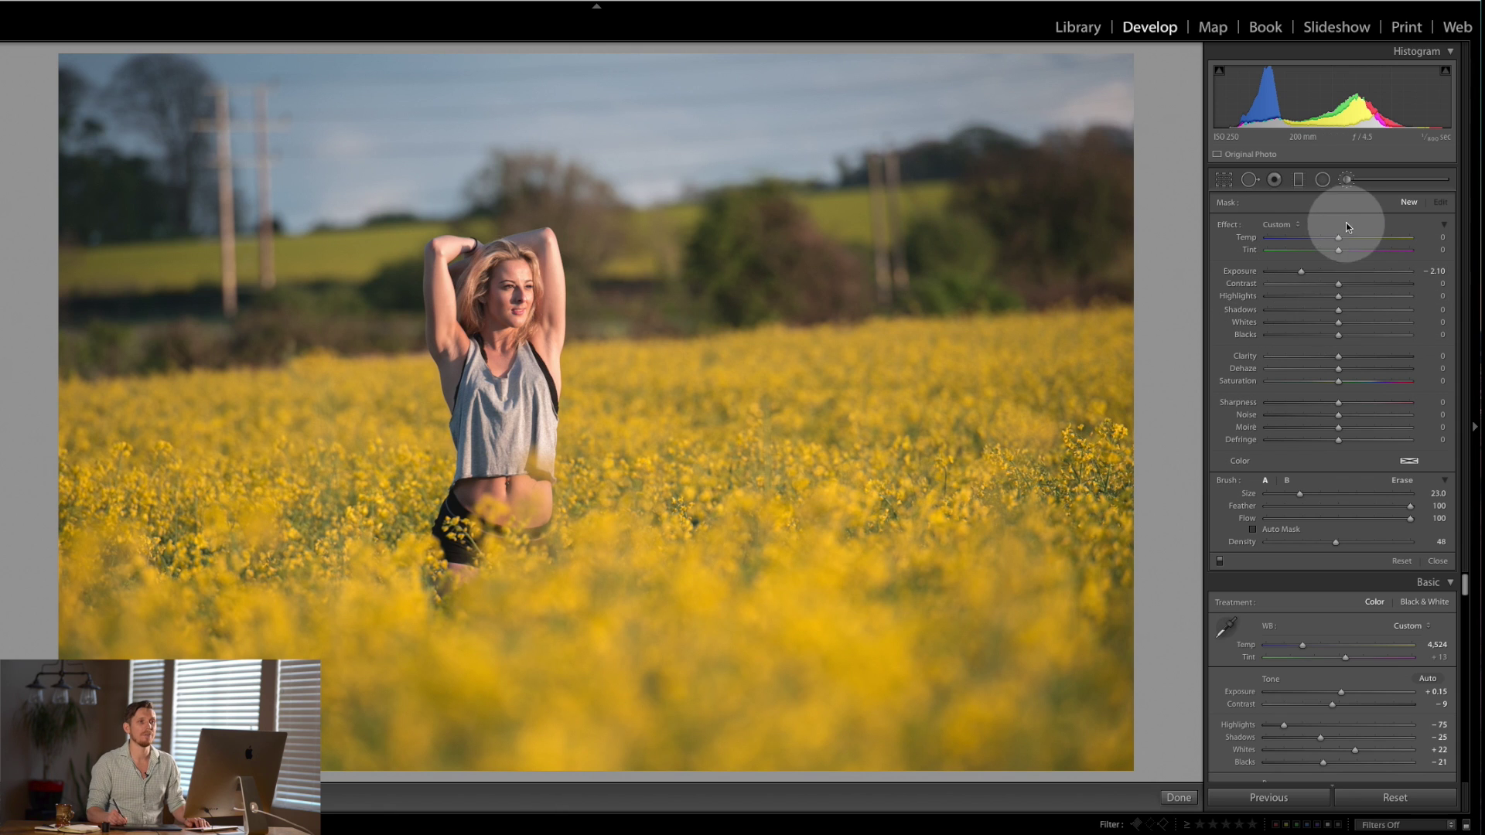
Step: Raise the brush's Whites to 40 and boost its Clarity and Dehaze
left_click(1367, 322)
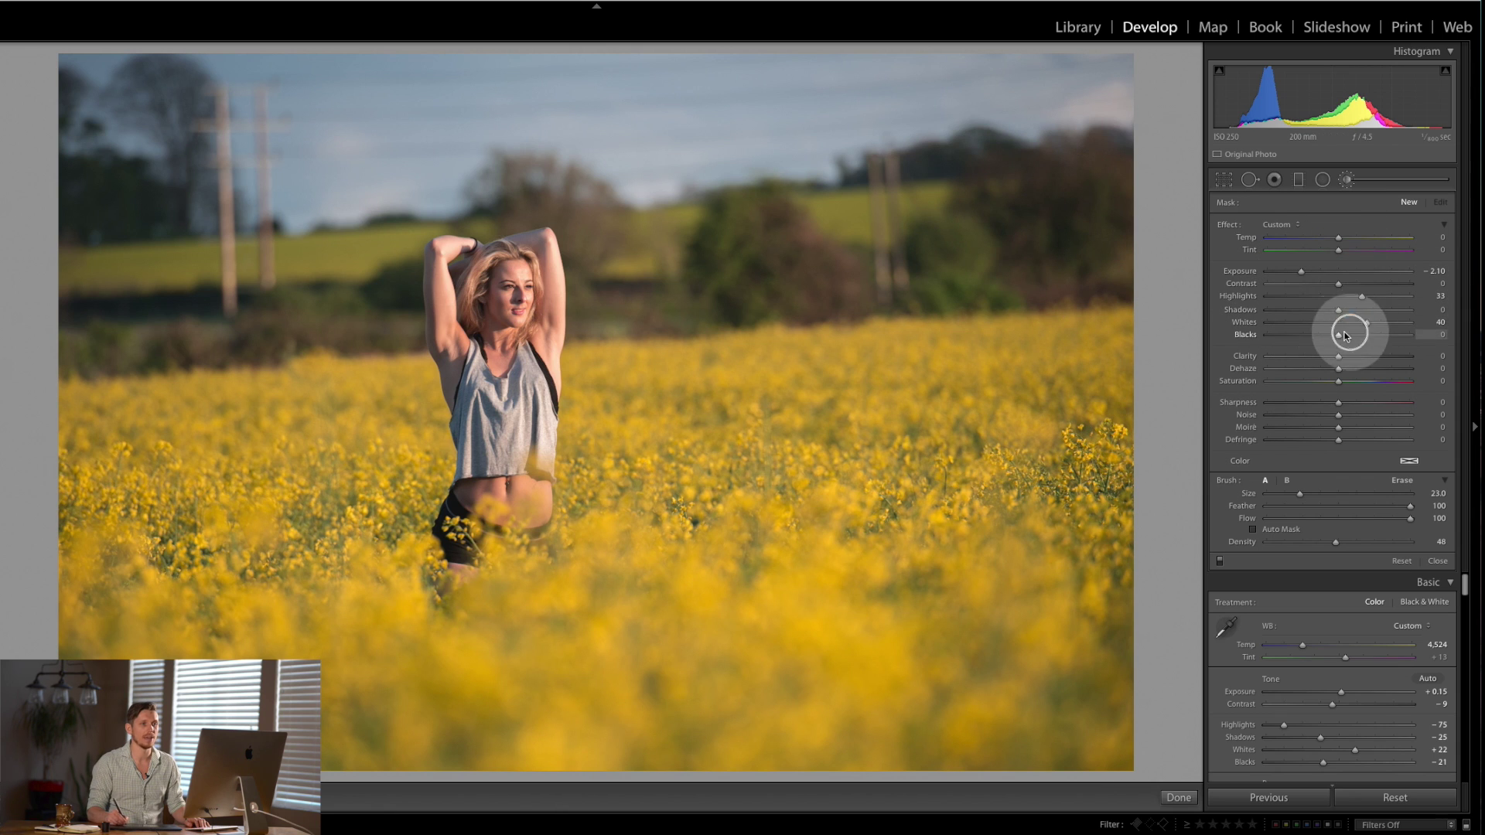
left_click(1364, 356)
left_click(1367, 369)
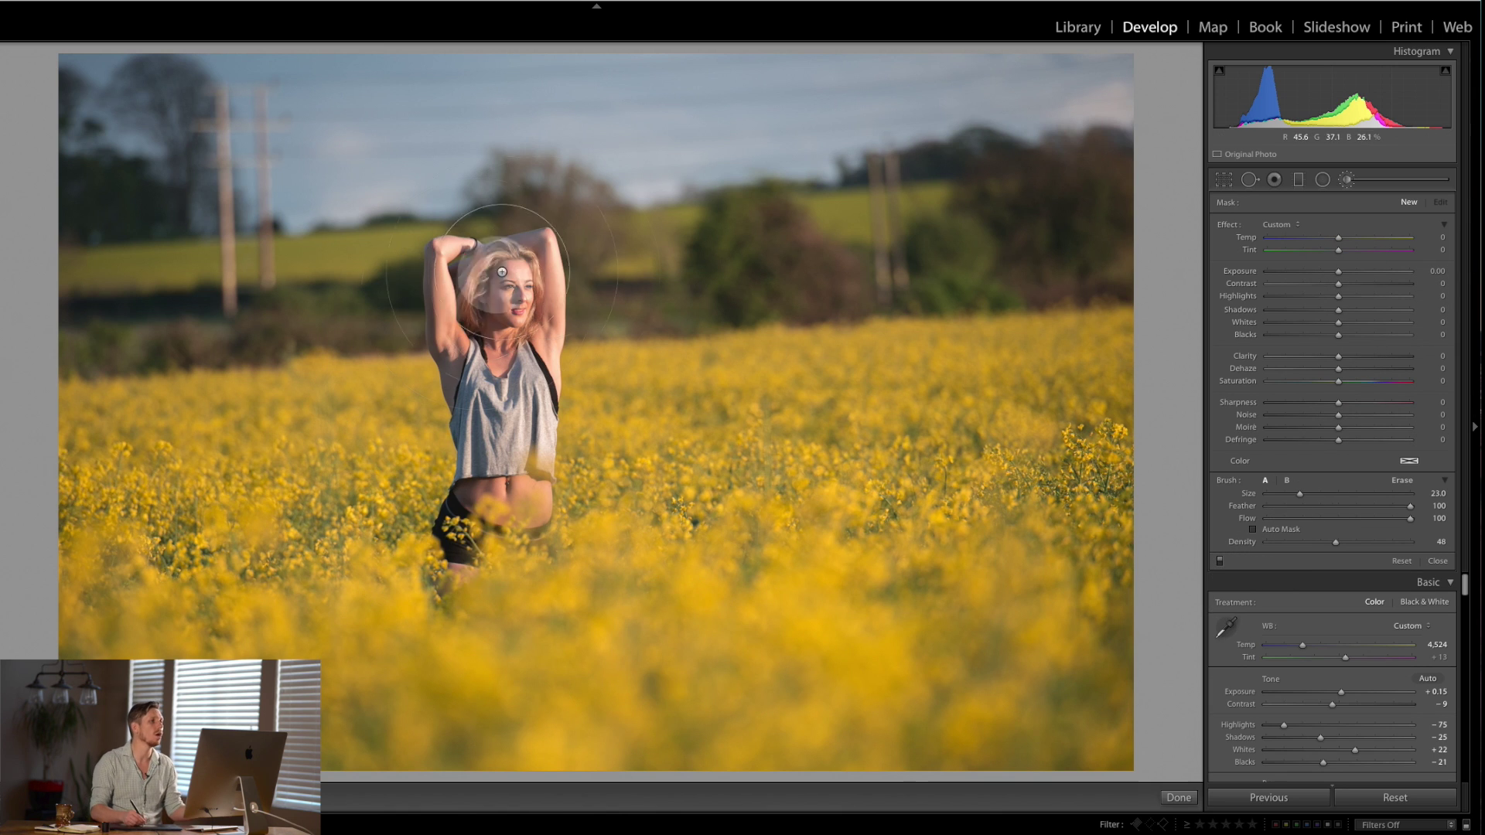
Step: Reset the adjustment brush to neutral settings and make it slightly larger
left_click(1350, 182)
left_click(1350, 183)
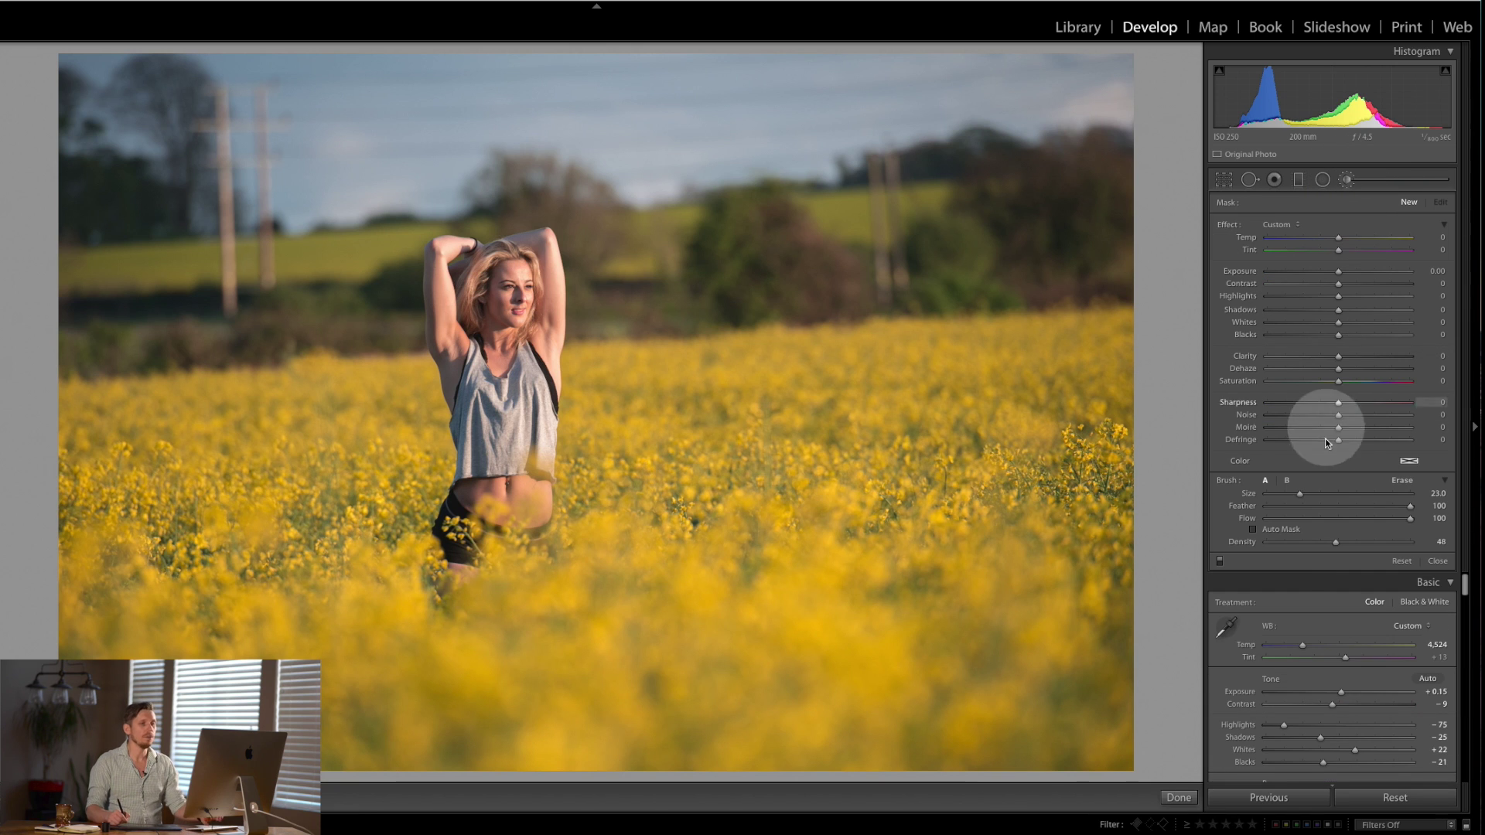
key("]")
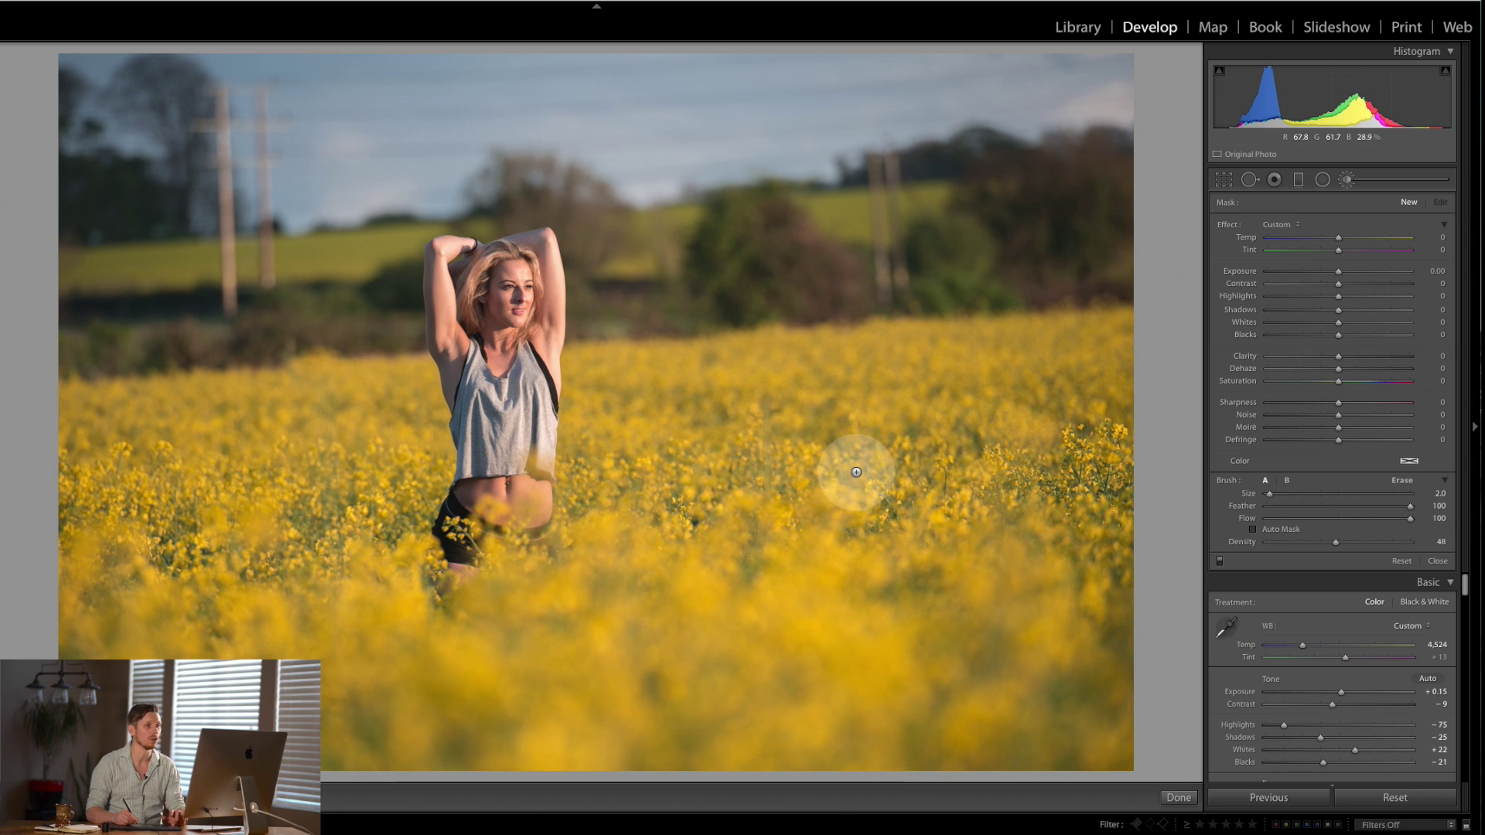
Step: Zoom in close on the model's face and reopen the adjustment brush
left_click(1348, 179)
left_click(513, 287)
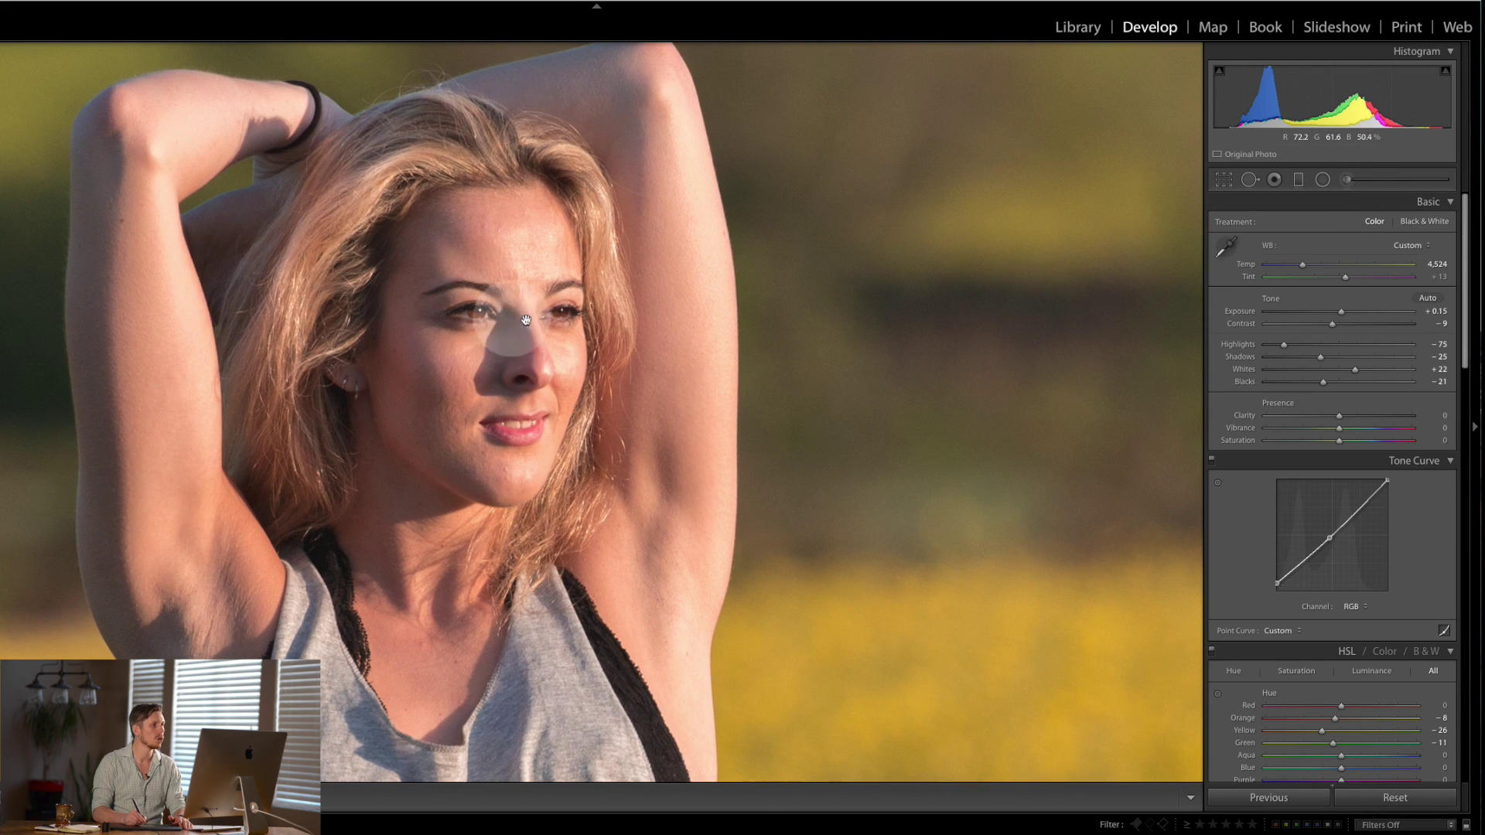
left_click(1347, 180)
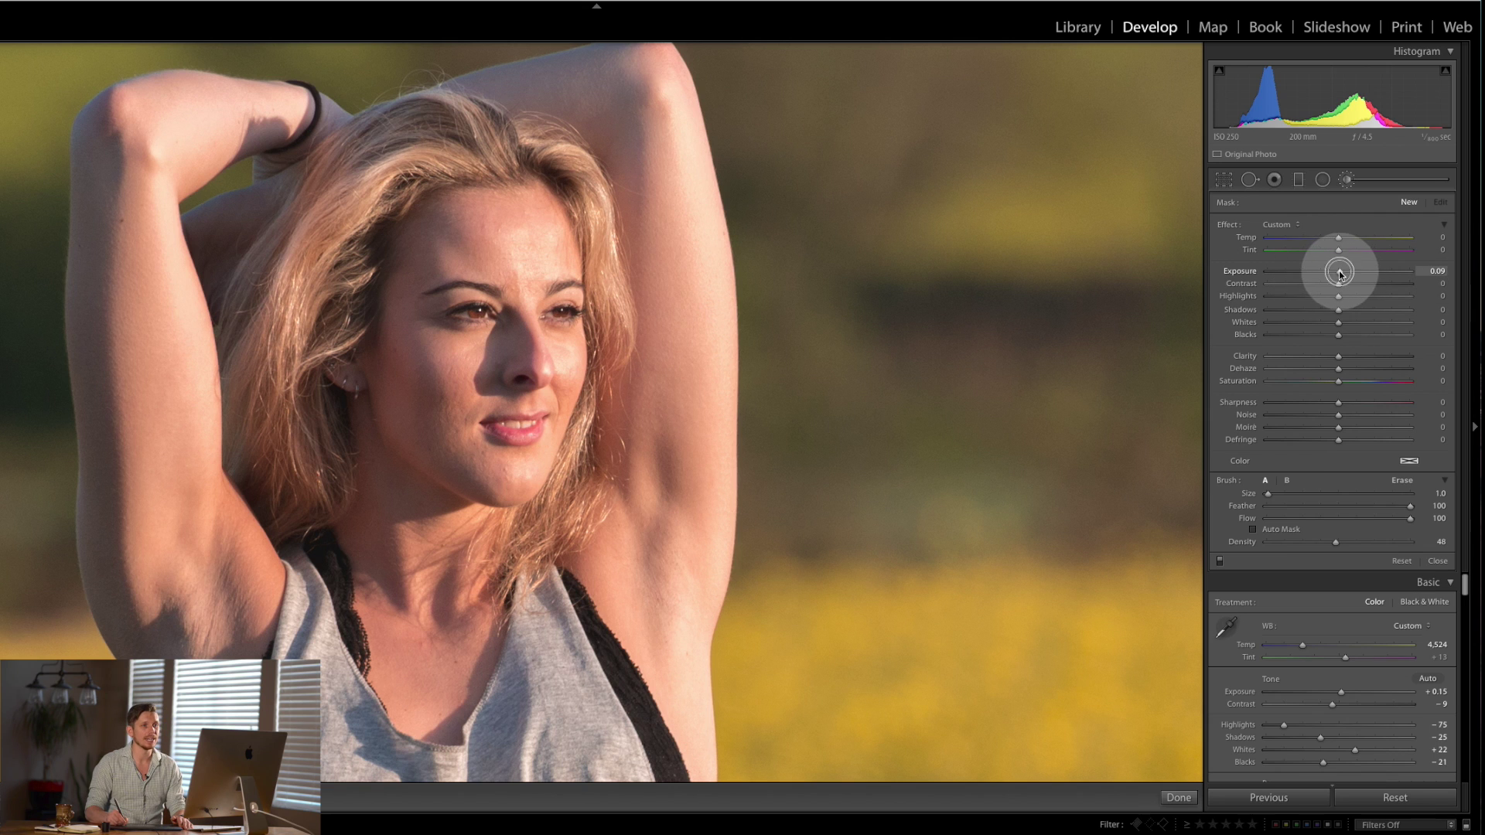
Step: Paint a warm orange brightening across her eyes and compare it with the before view
left_click(1411, 462)
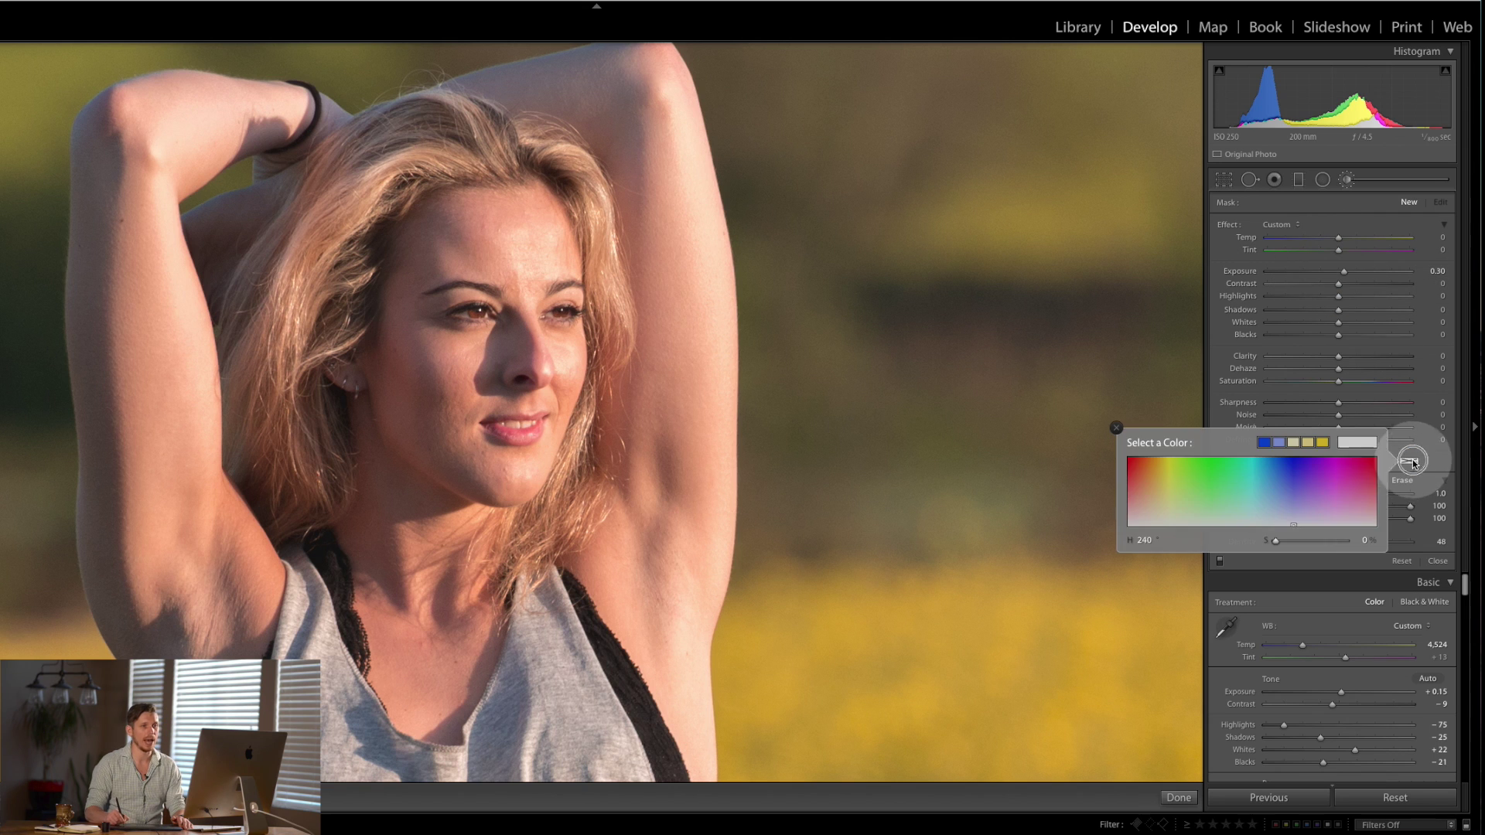
left_click(1143, 491)
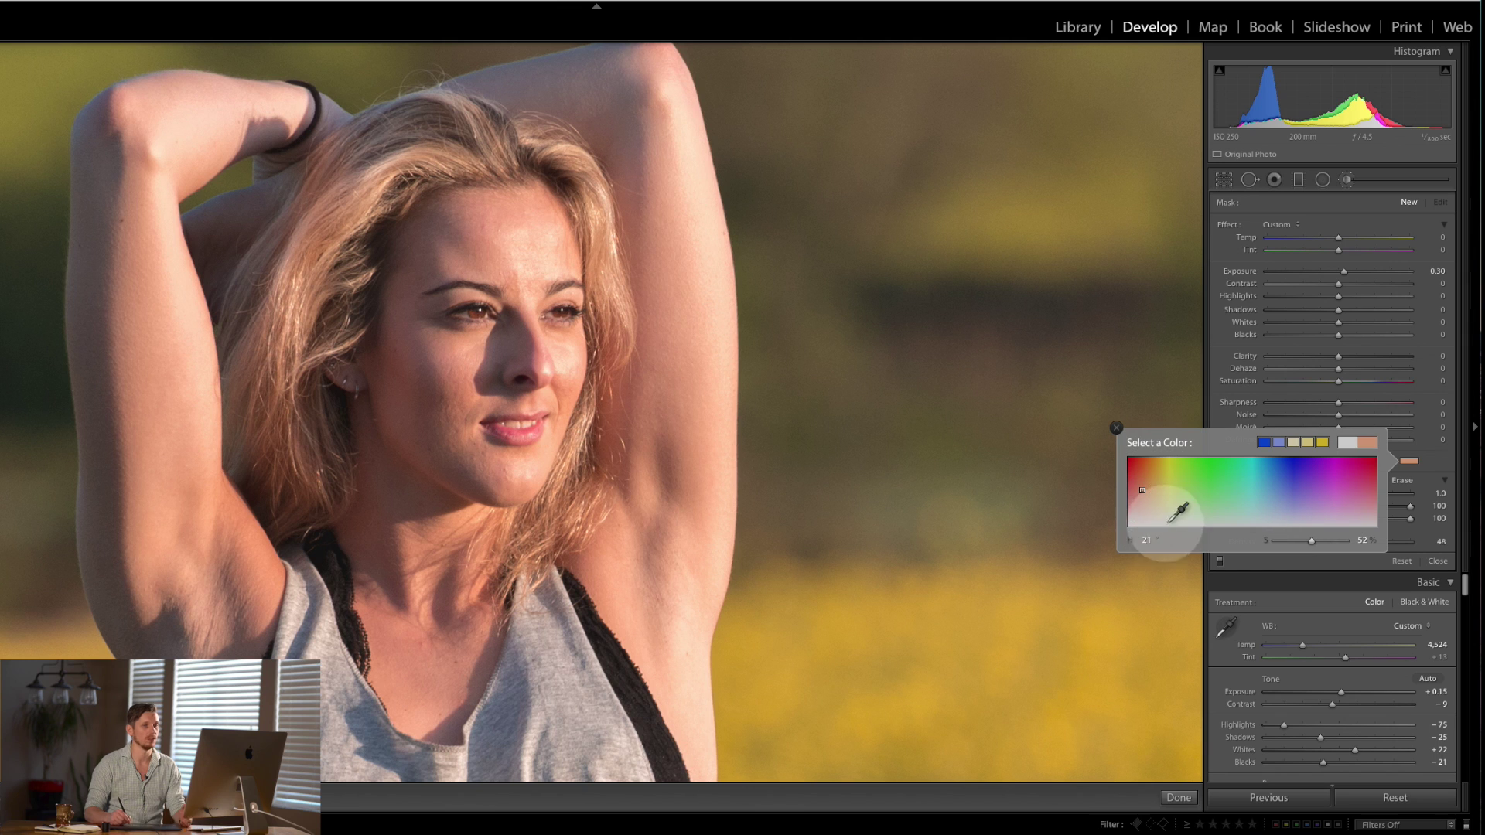
left_click(494, 318)
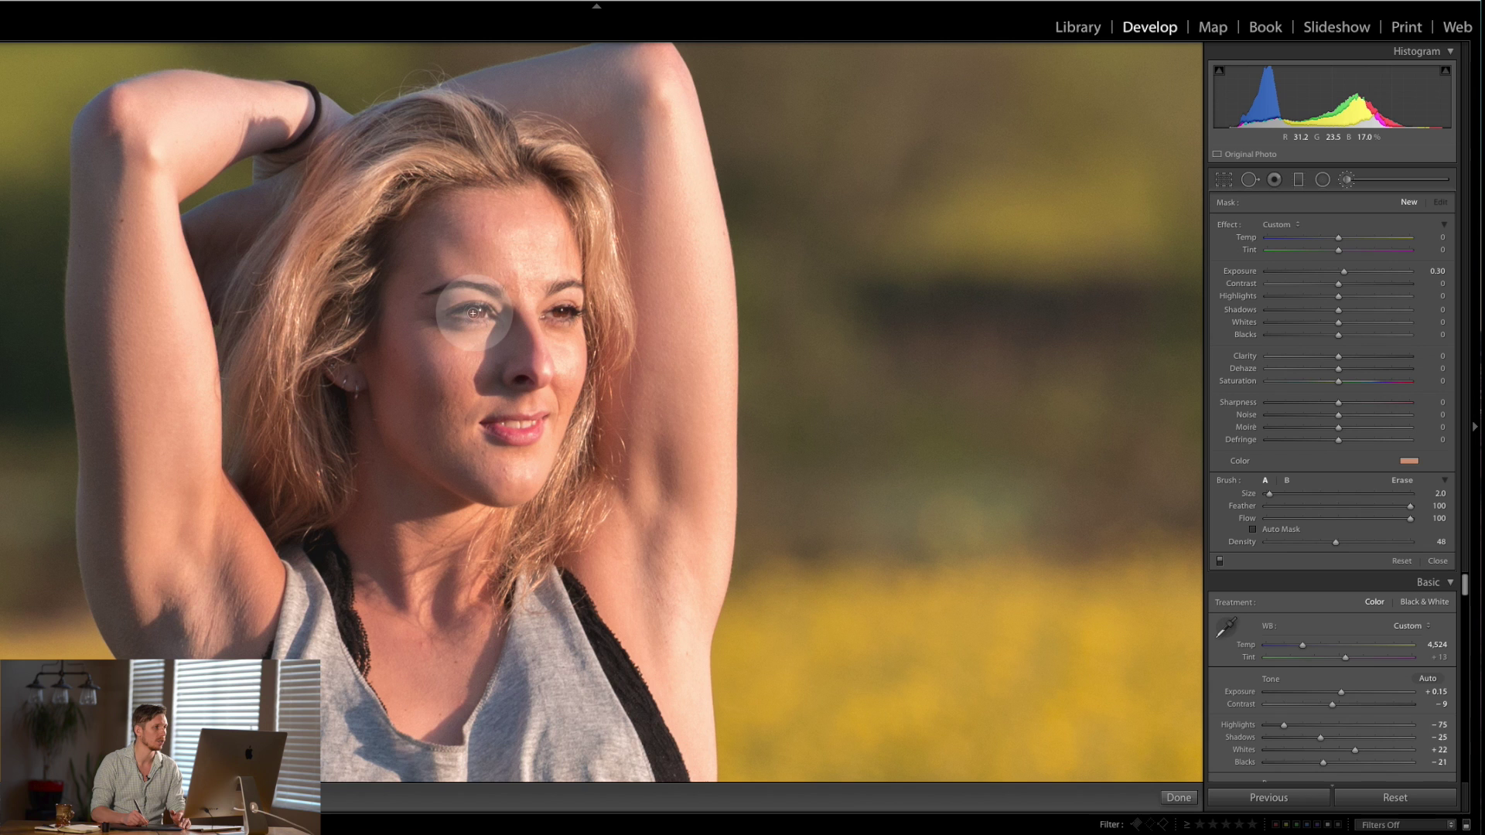
left_click_drag(481, 315, 569, 326)
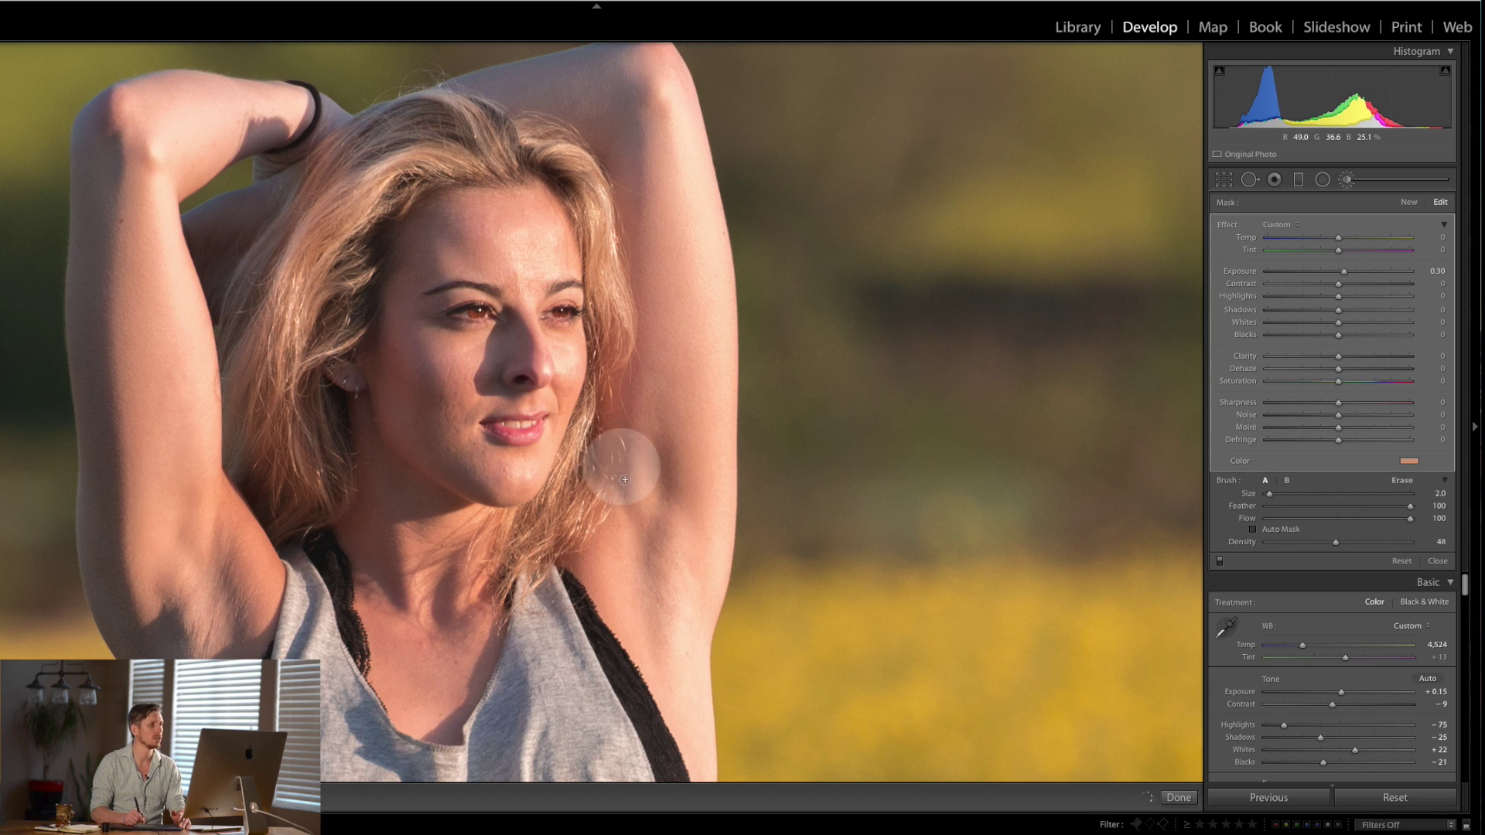
left_click(1350, 181)
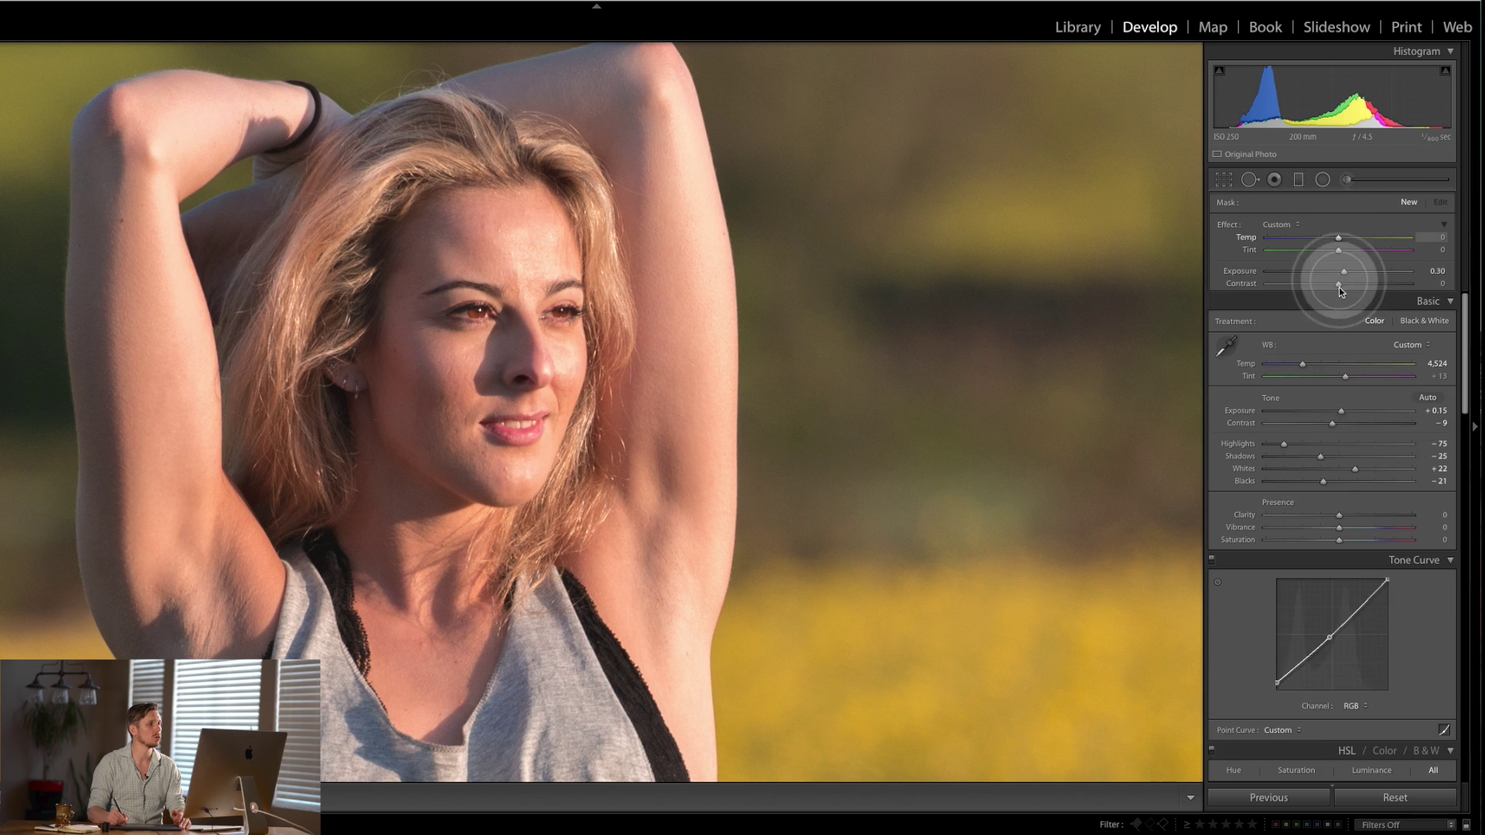
key("backslash")
key("backslash")
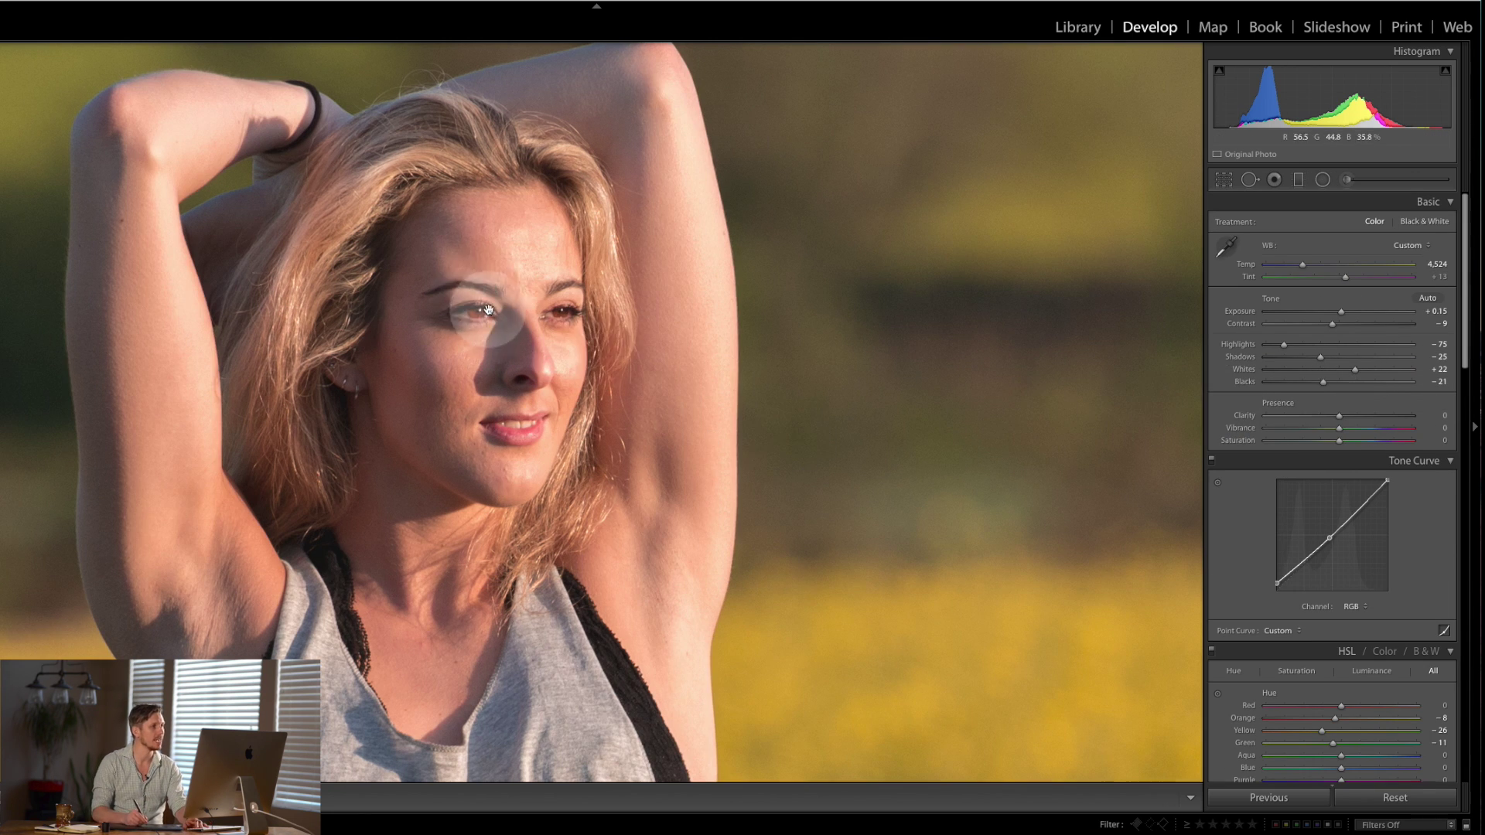
key("backslash")
key("backslash")
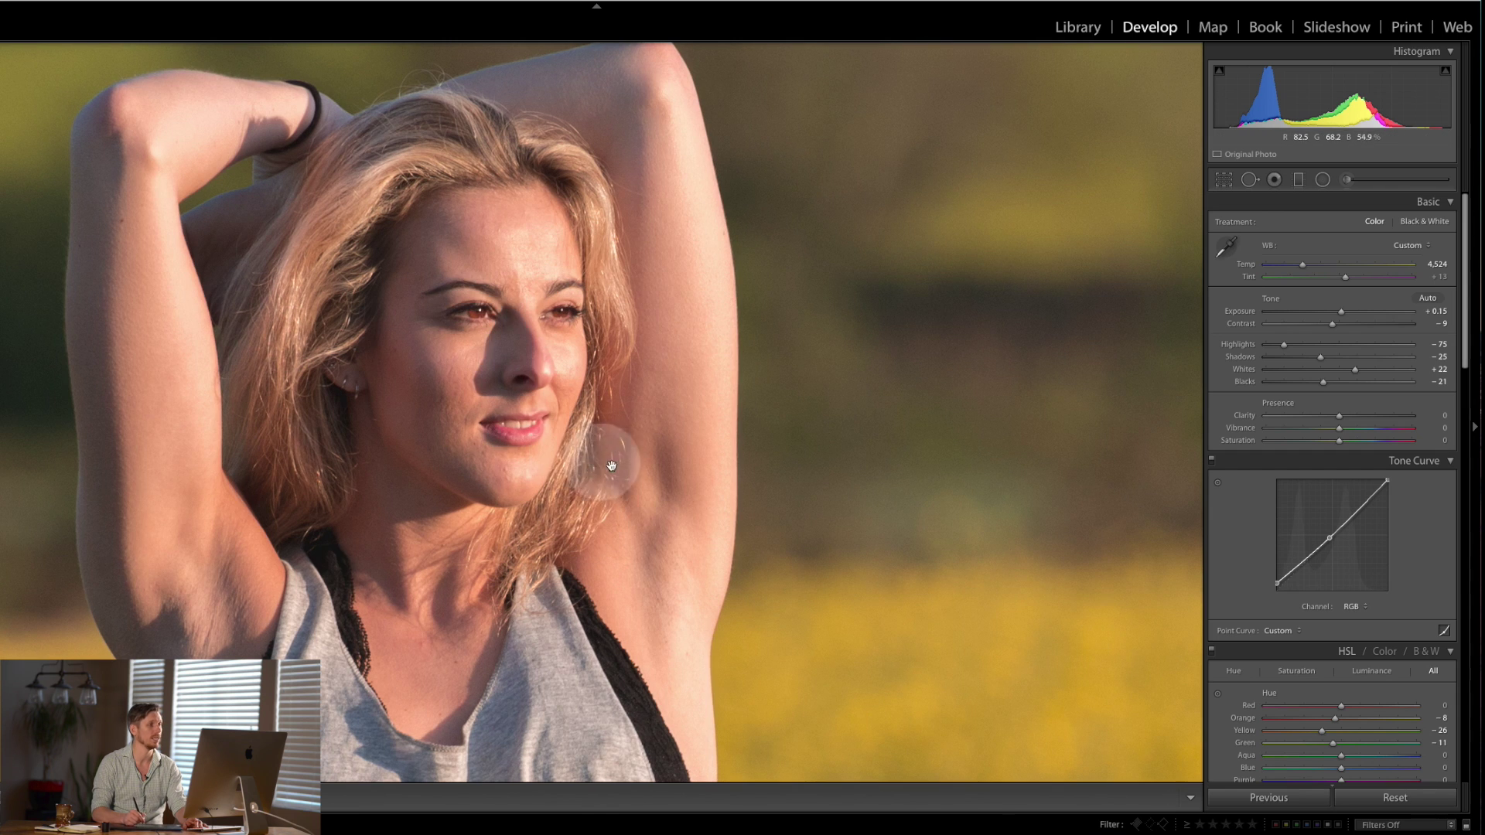
Step: Delete the eye brush stroke and zoom out to the whole field photo
left_click(1350, 183)
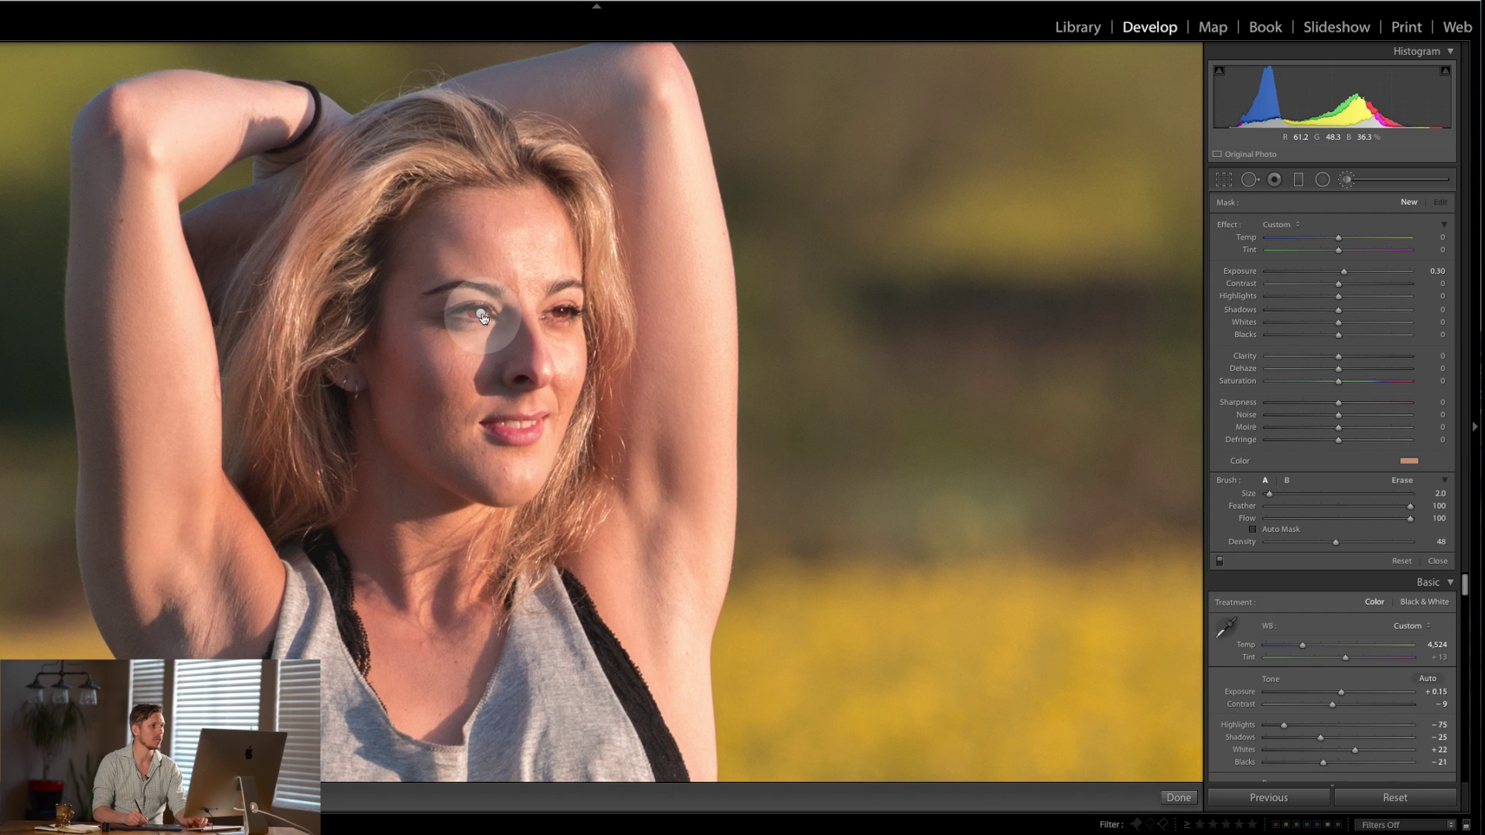
key("Delete")
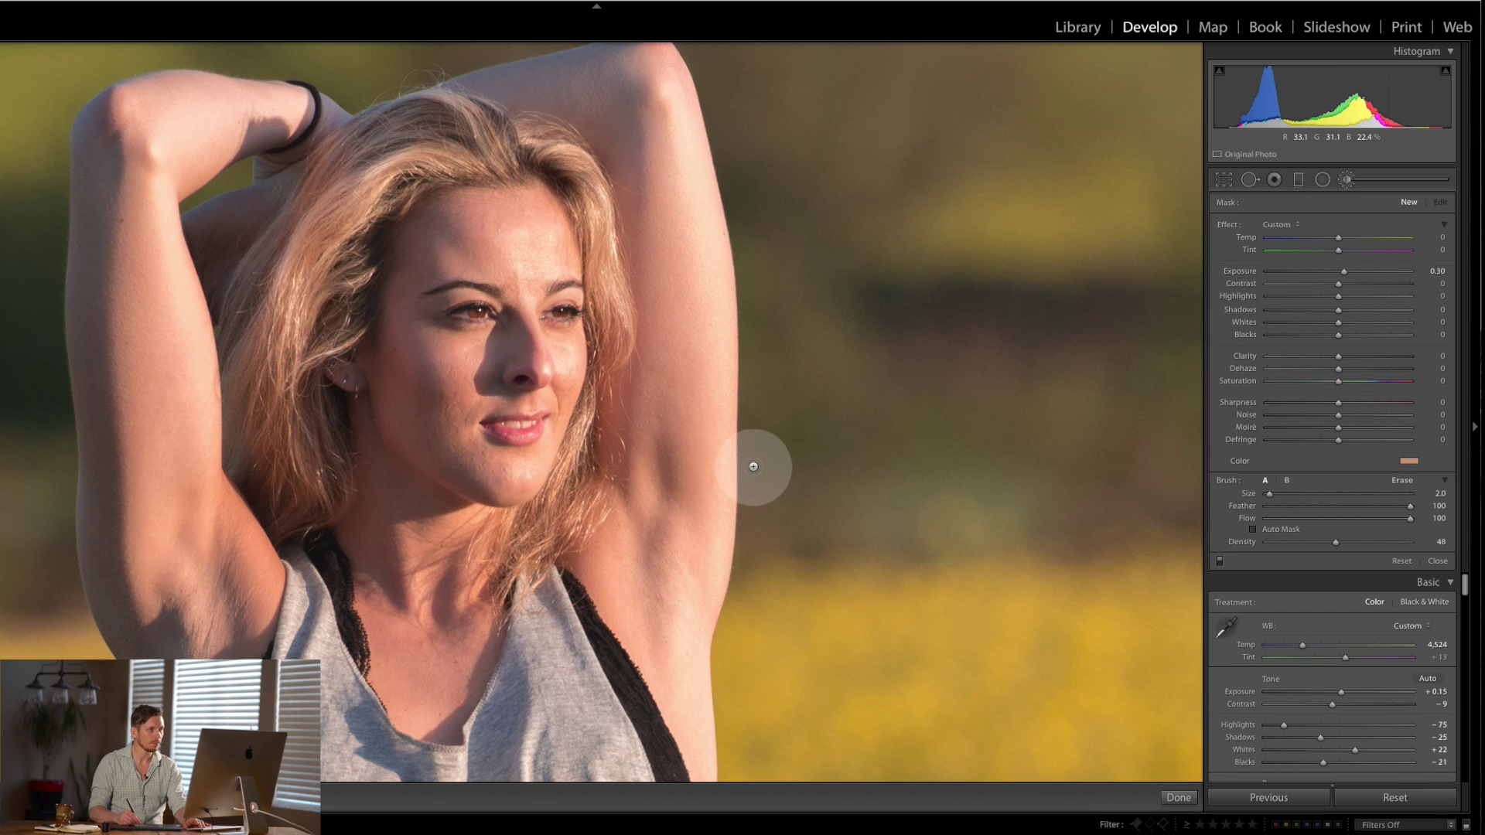
left_click(1350, 179)
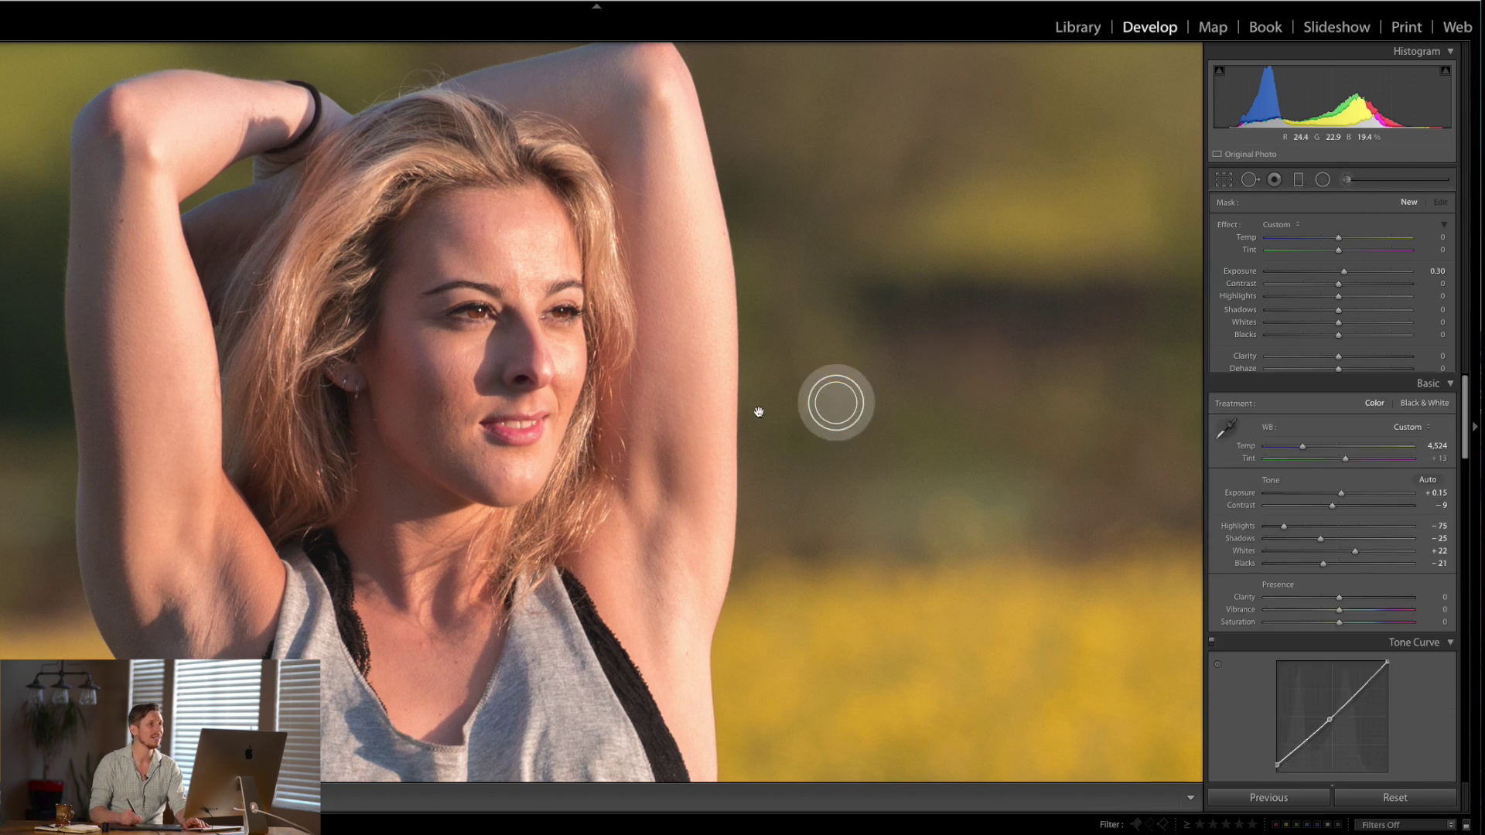
left_click(706, 424)
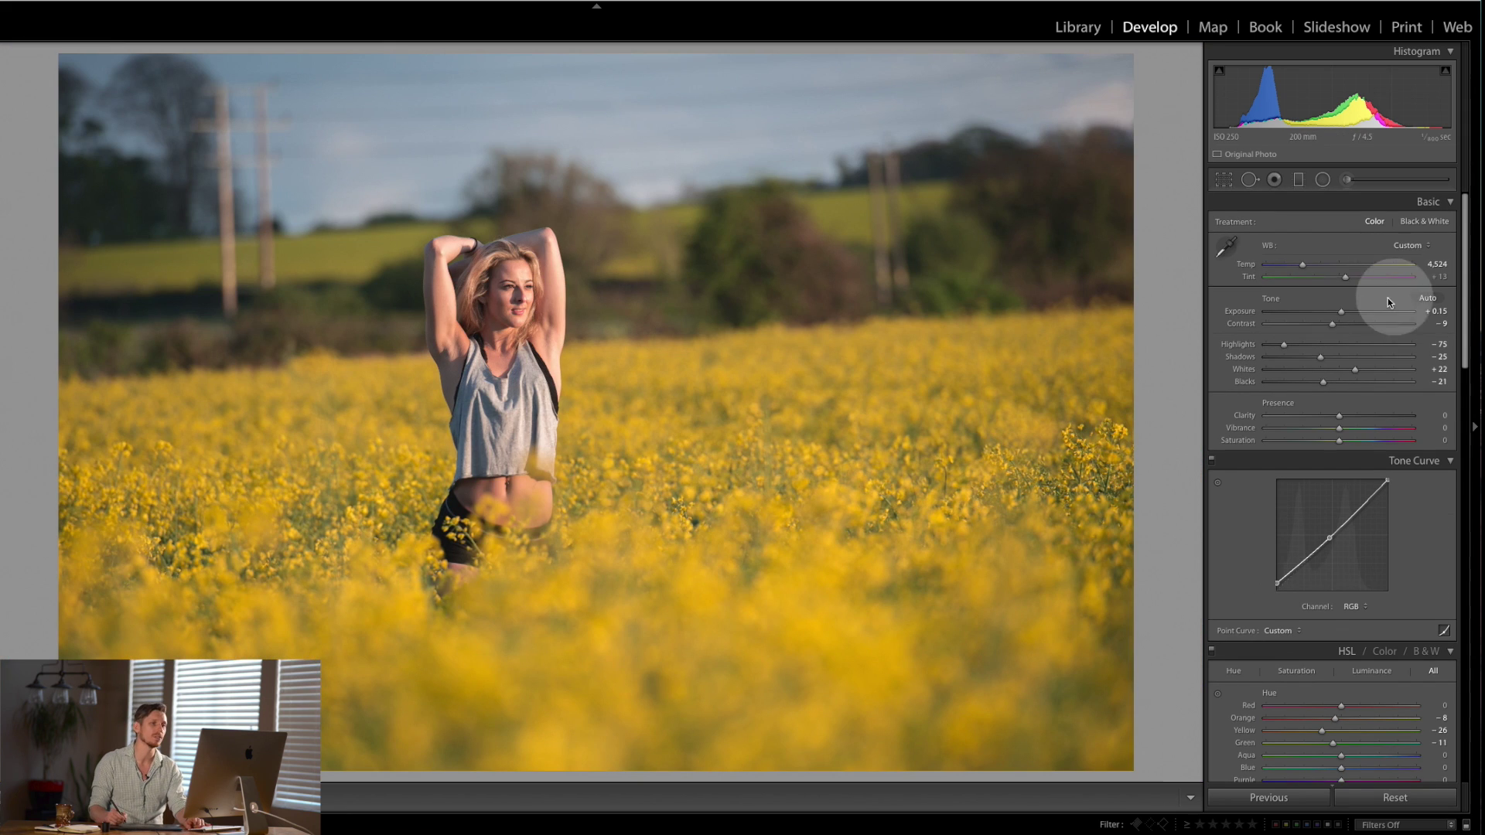
Step: Start a new brush at -3.02 exposure, enlarge it, and darken the left background
left_click(1347, 181)
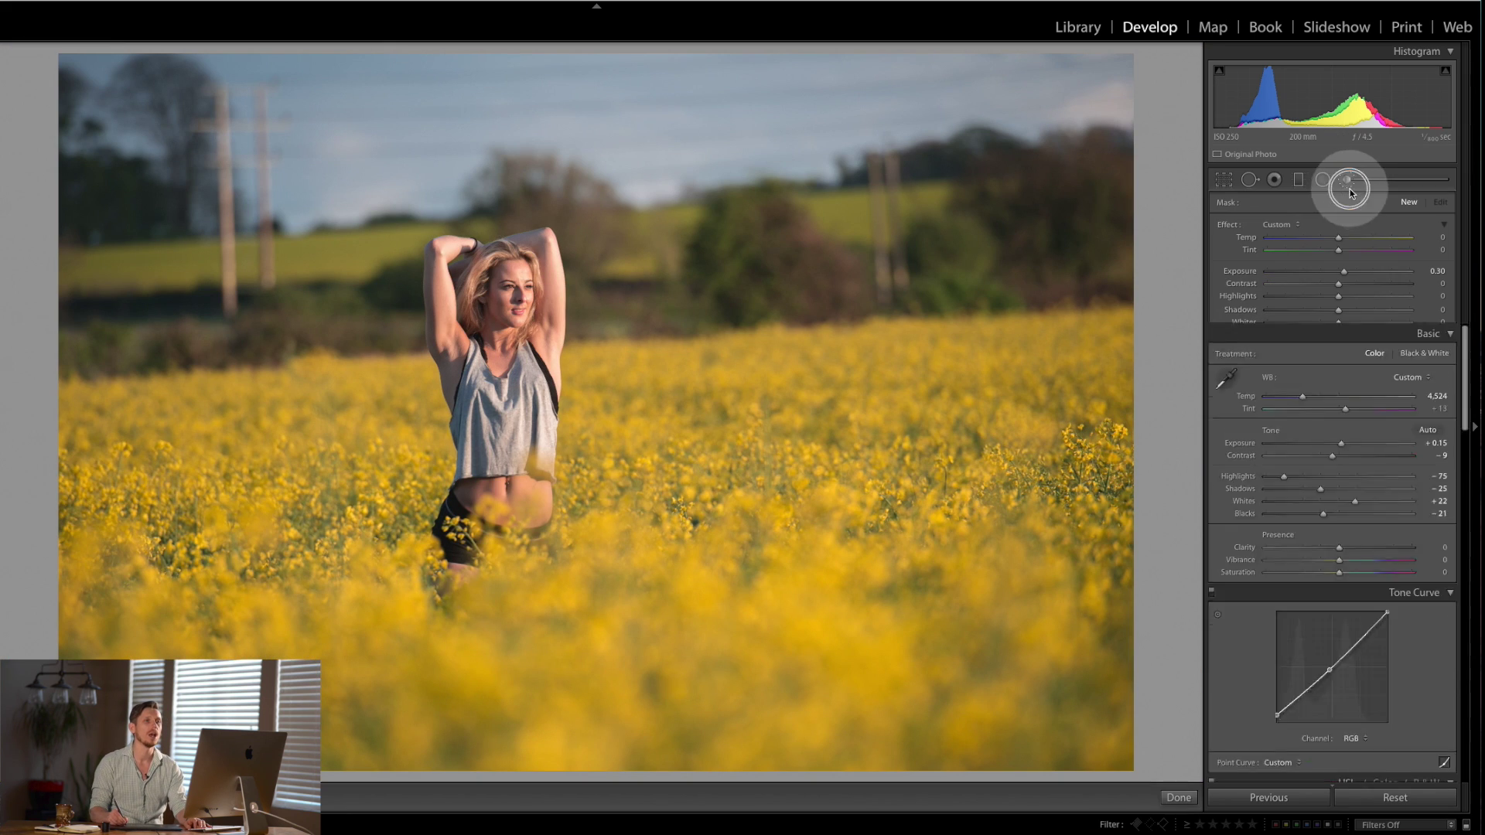
left_click(1344, 271)
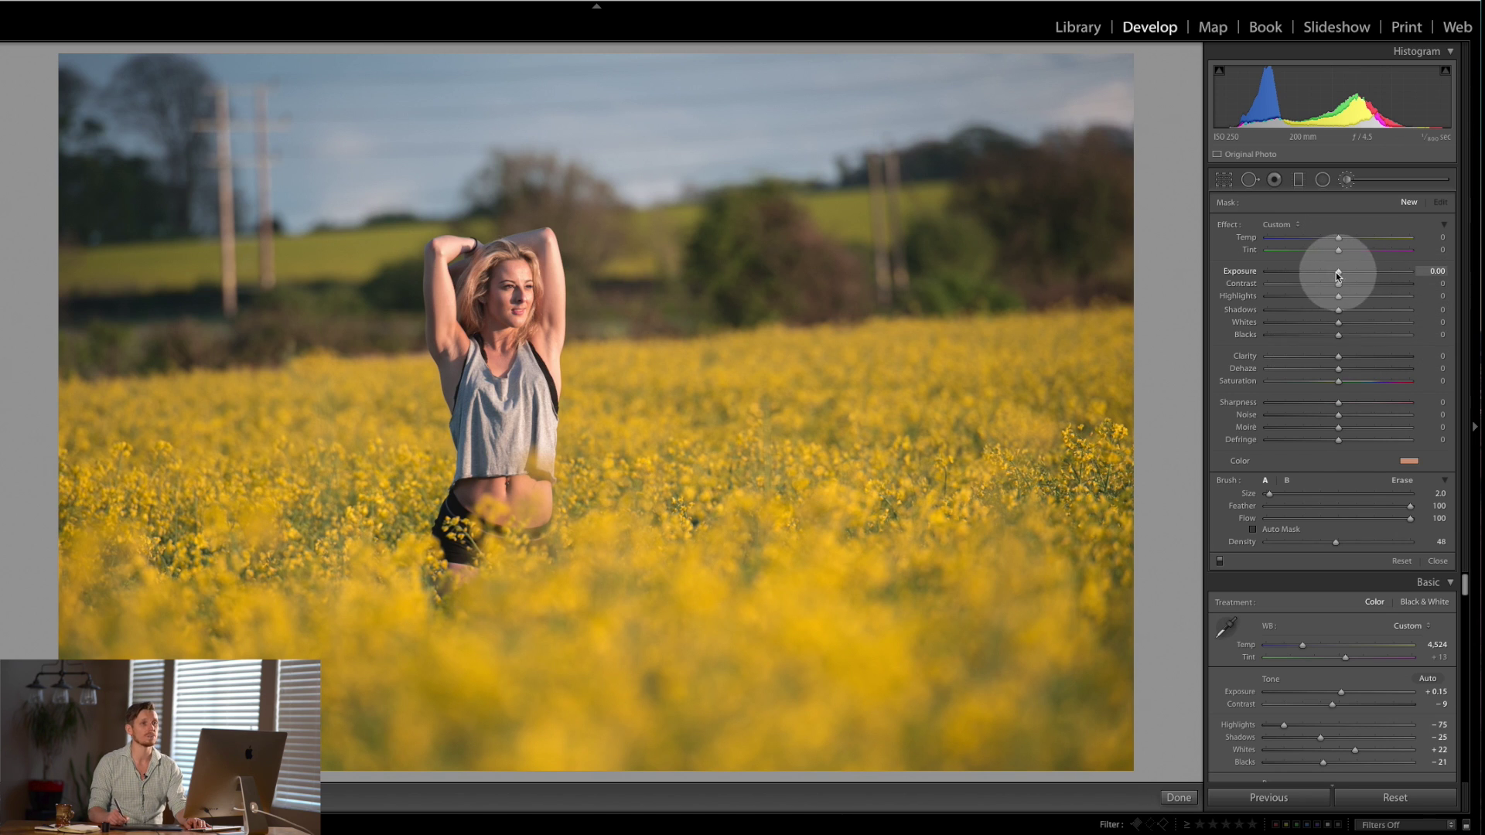
left_click_drag(1339, 271, 1286, 271)
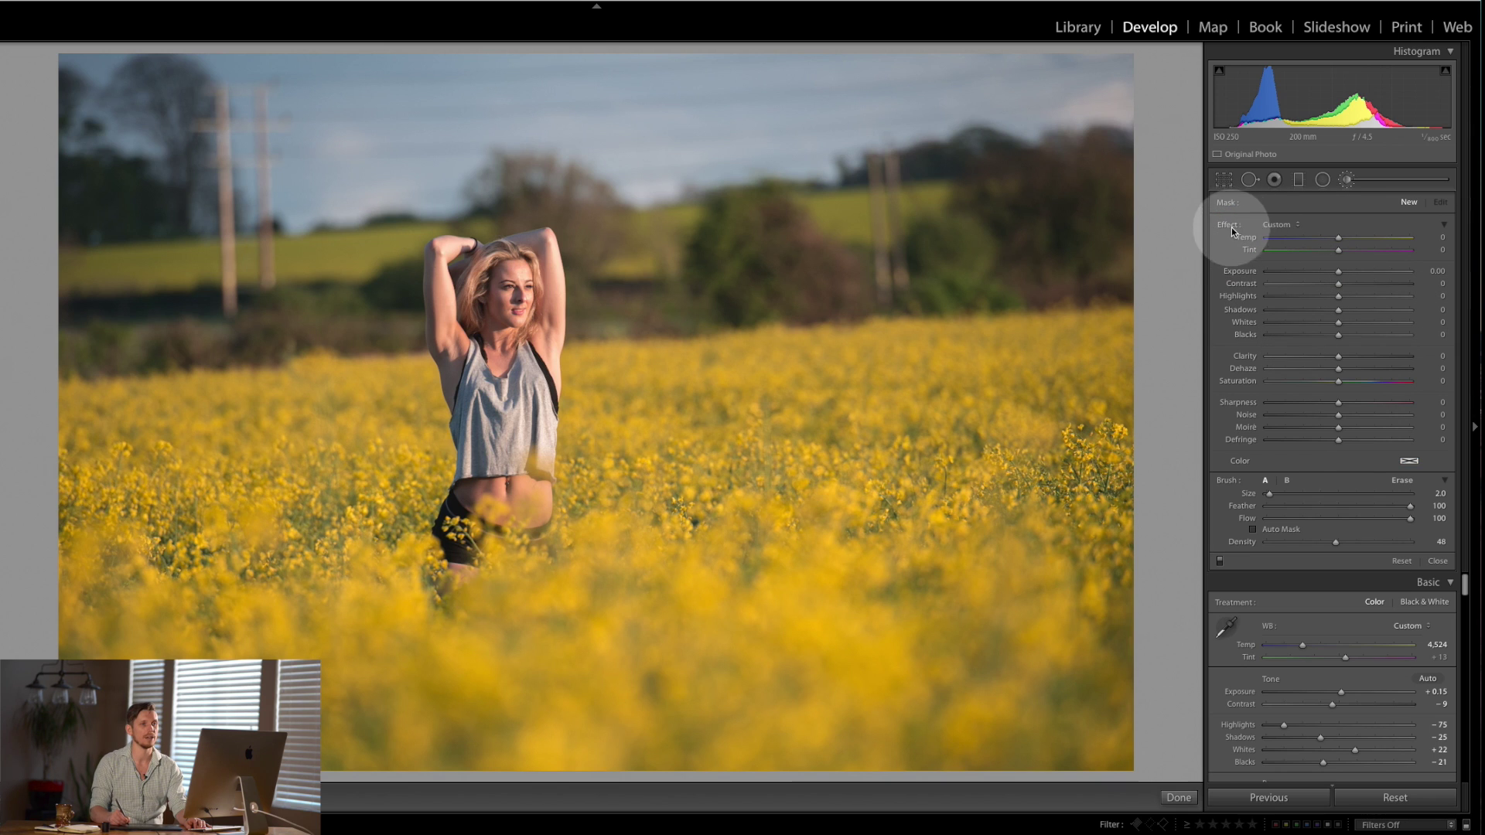
left_click_drag(1339, 277, 1285, 272)
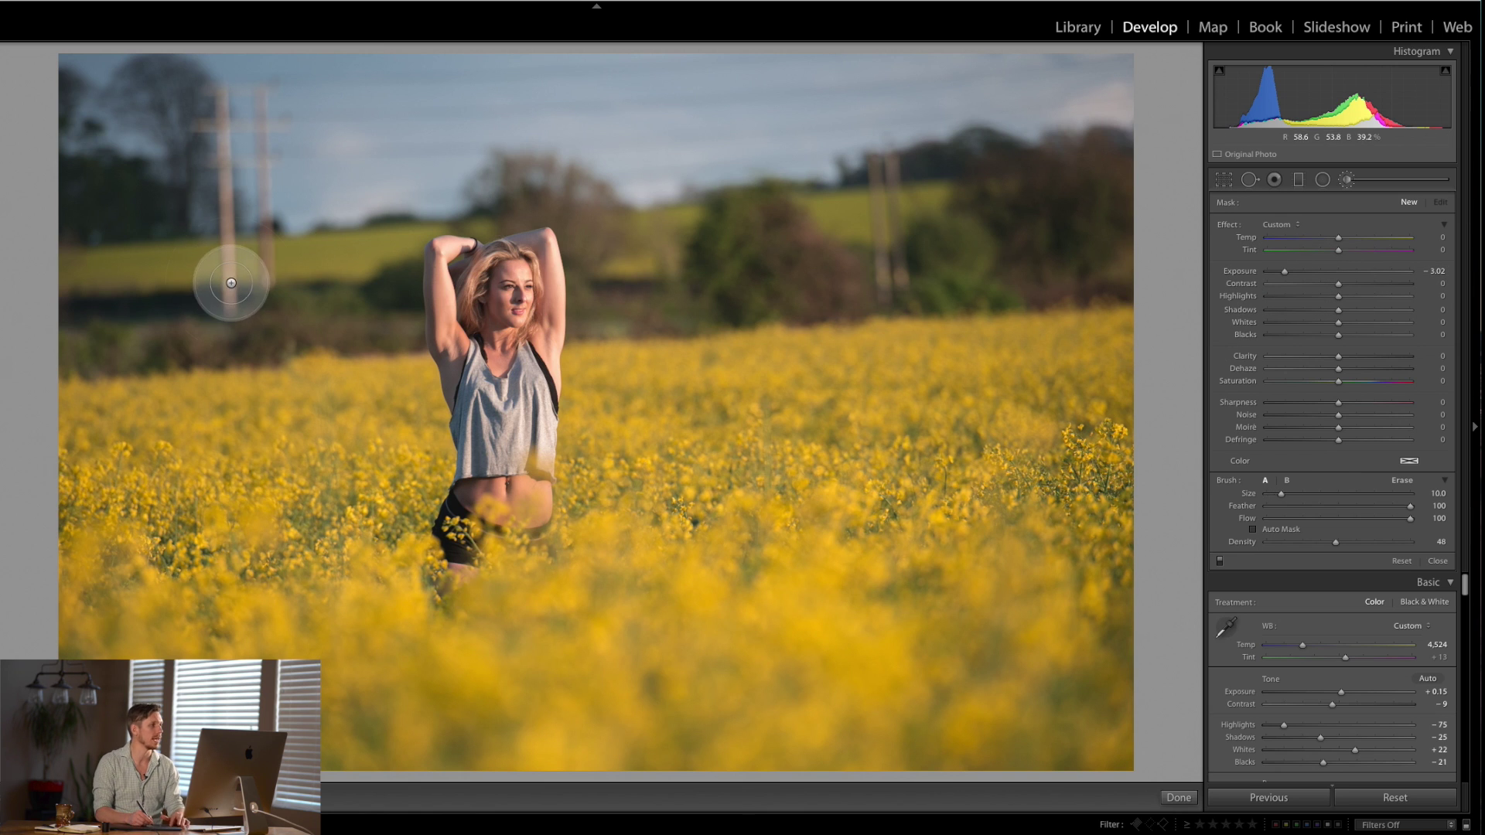
key("bracketright")
key("bracketright")
key("bracketright")
key("bracketright")
mouse_move(228, 314)
left_mouse_down()
mouse_move(229, 165)
mouse_move(175, 471)
mouse_move(1054, 378)
mouse_move(265, 173)
mouse_move(666, 706)
mouse_move(818, 150)
mouse_move(866, 237)
mouse_move(959, 192)
mouse_move(298, 585)
left_mouse_up()
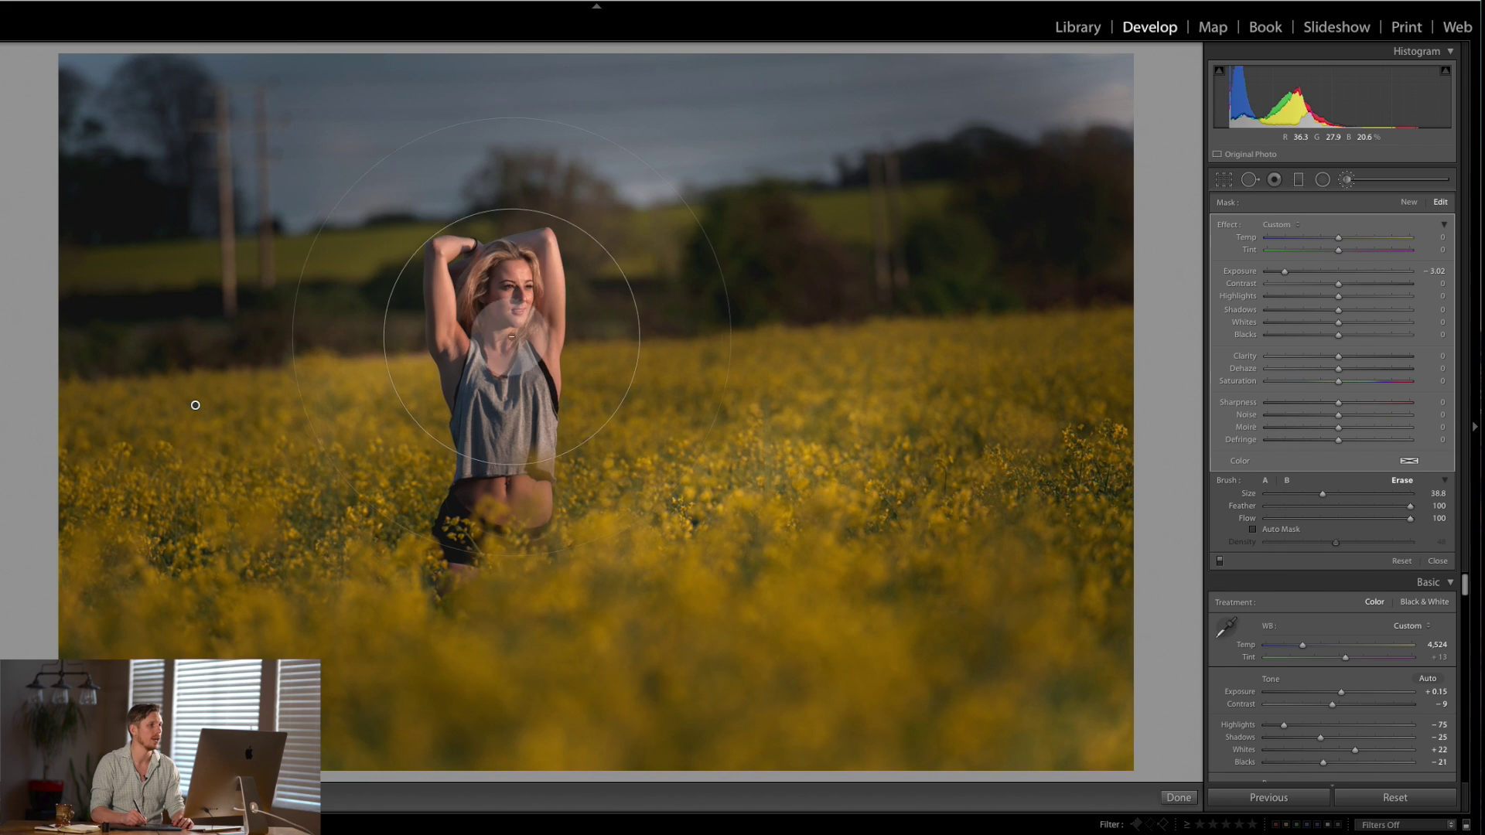
Step: Erase the darkening from the woman and deepen the background burn to -4.00 exposure
mouse_move(498, 346)
left_mouse_down()
mouse_move(529, 391)
mouse_move(542, 334)
mouse_move(523, 405)
mouse_move(513, 329)
mouse_move(553, 406)
mouse_move(458, 361)
mouse_move(525, 344)
mouse_move(581, 446)
left_mouse_up()
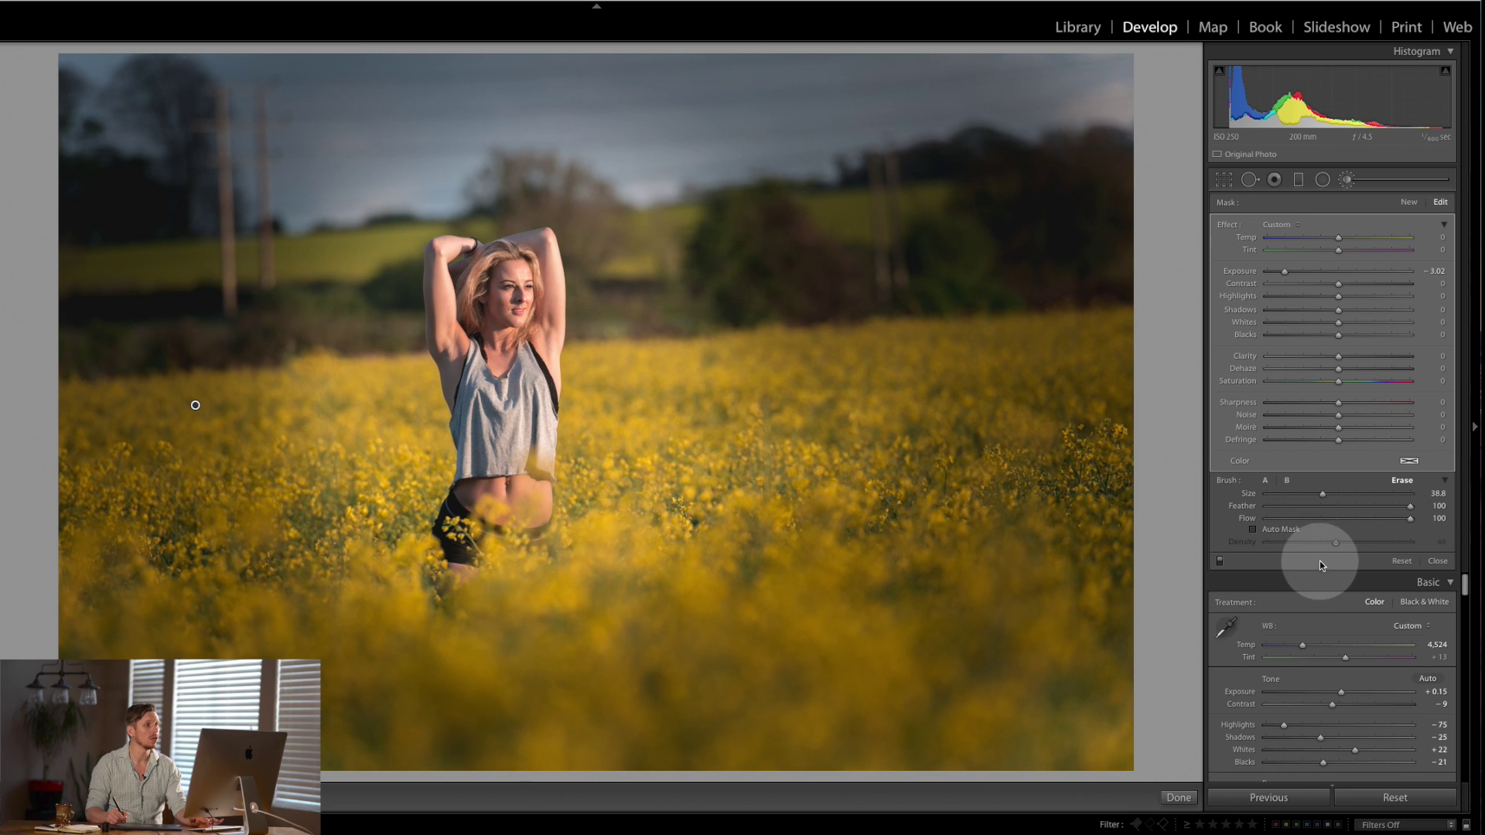
key("o")
key("o")
key("o")
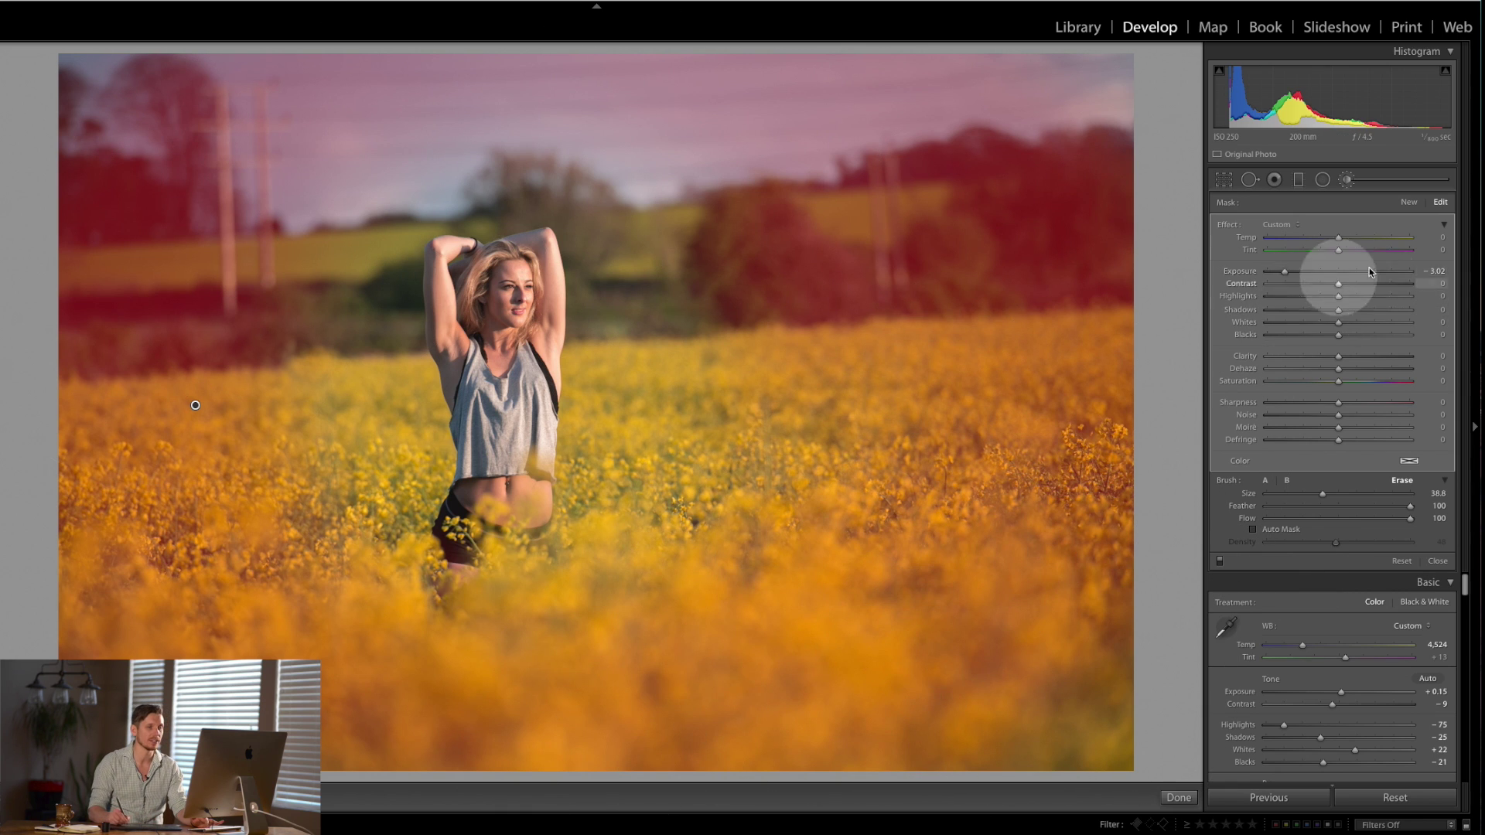
left_click_drag(1285, 270, 1266, 271)
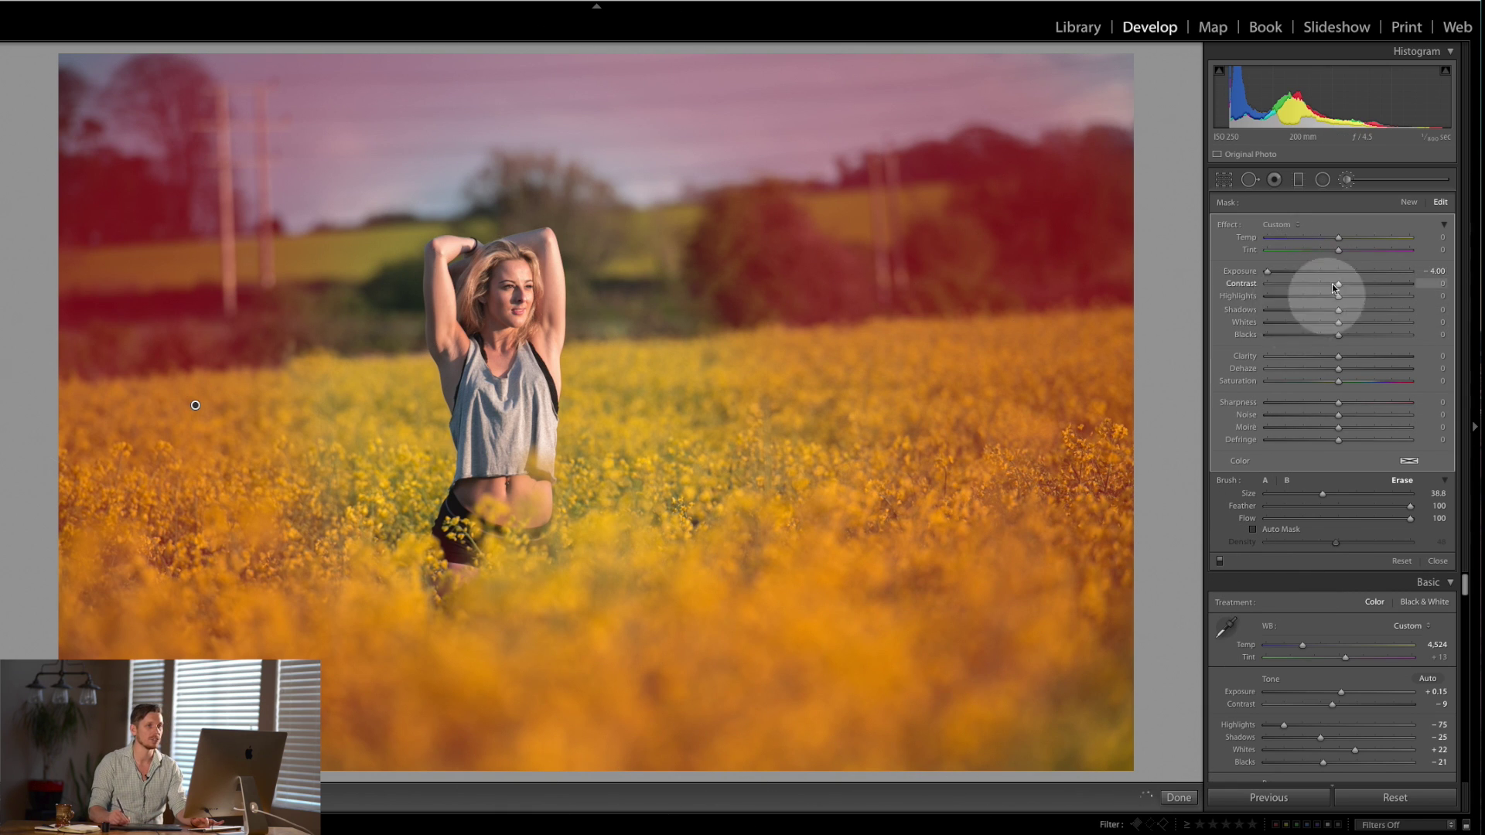
key("o")
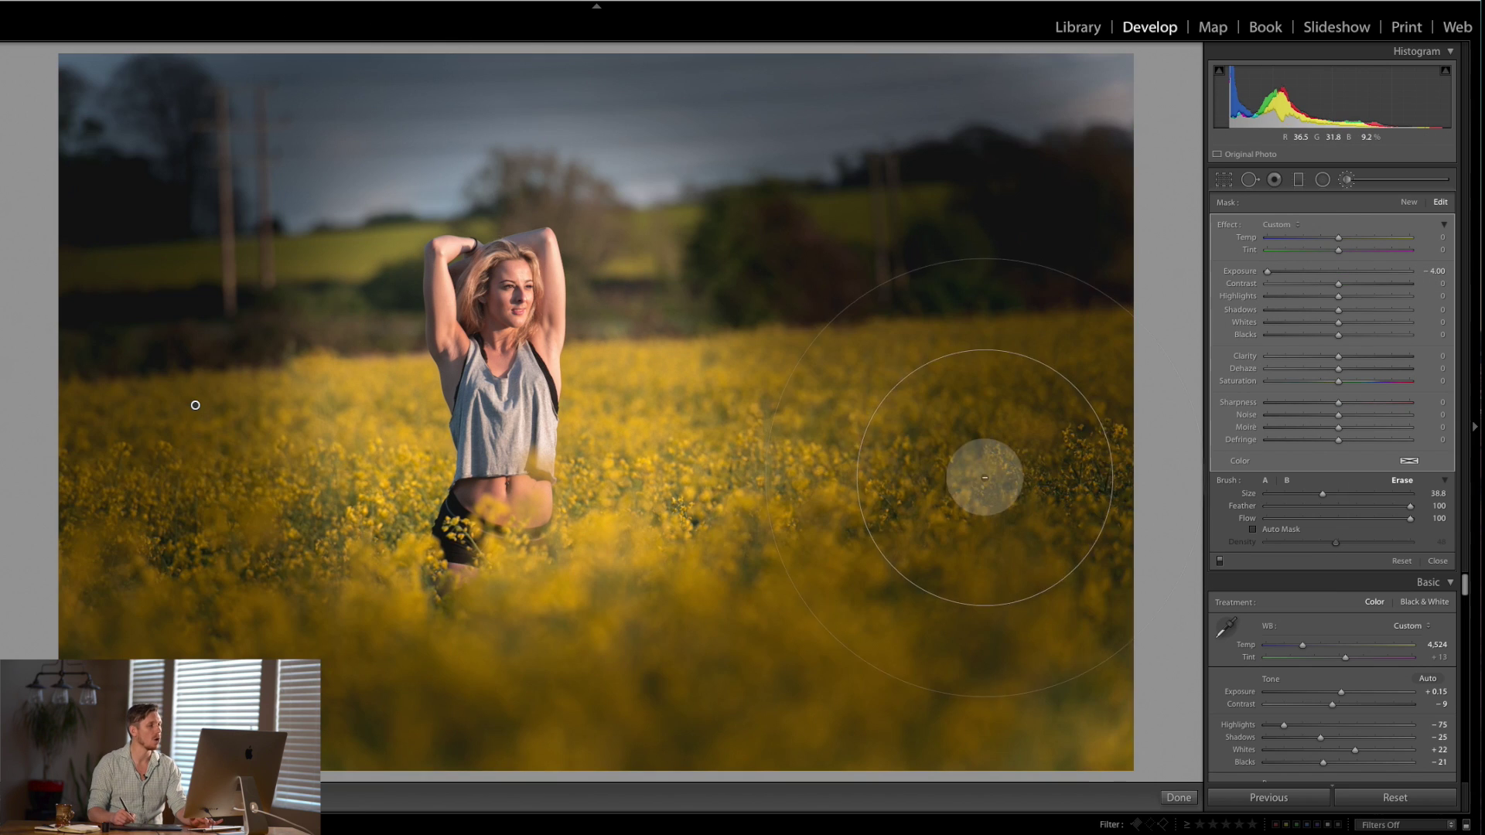
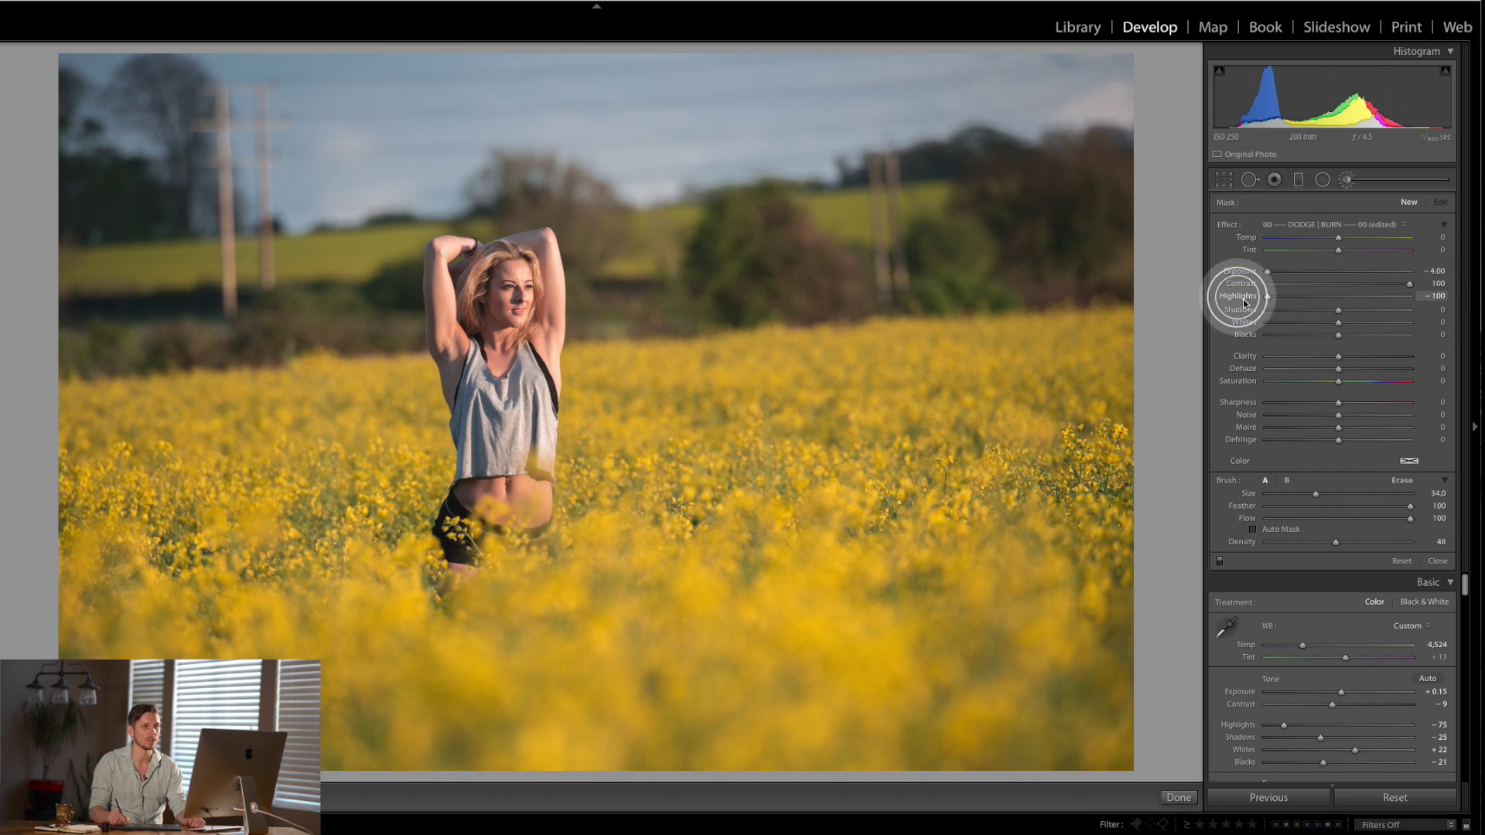
Step: Push the brush's Highlights, Shadows, Whites and Blacks to -100 and set Feather to 0
left_click_drag(1339, 310, 1228, 309)
mouse_move(1343, 323)
left_mouse_down()
mouse_move(1238, 322)
mouse_move(1234, 335)
left_mouse_up()
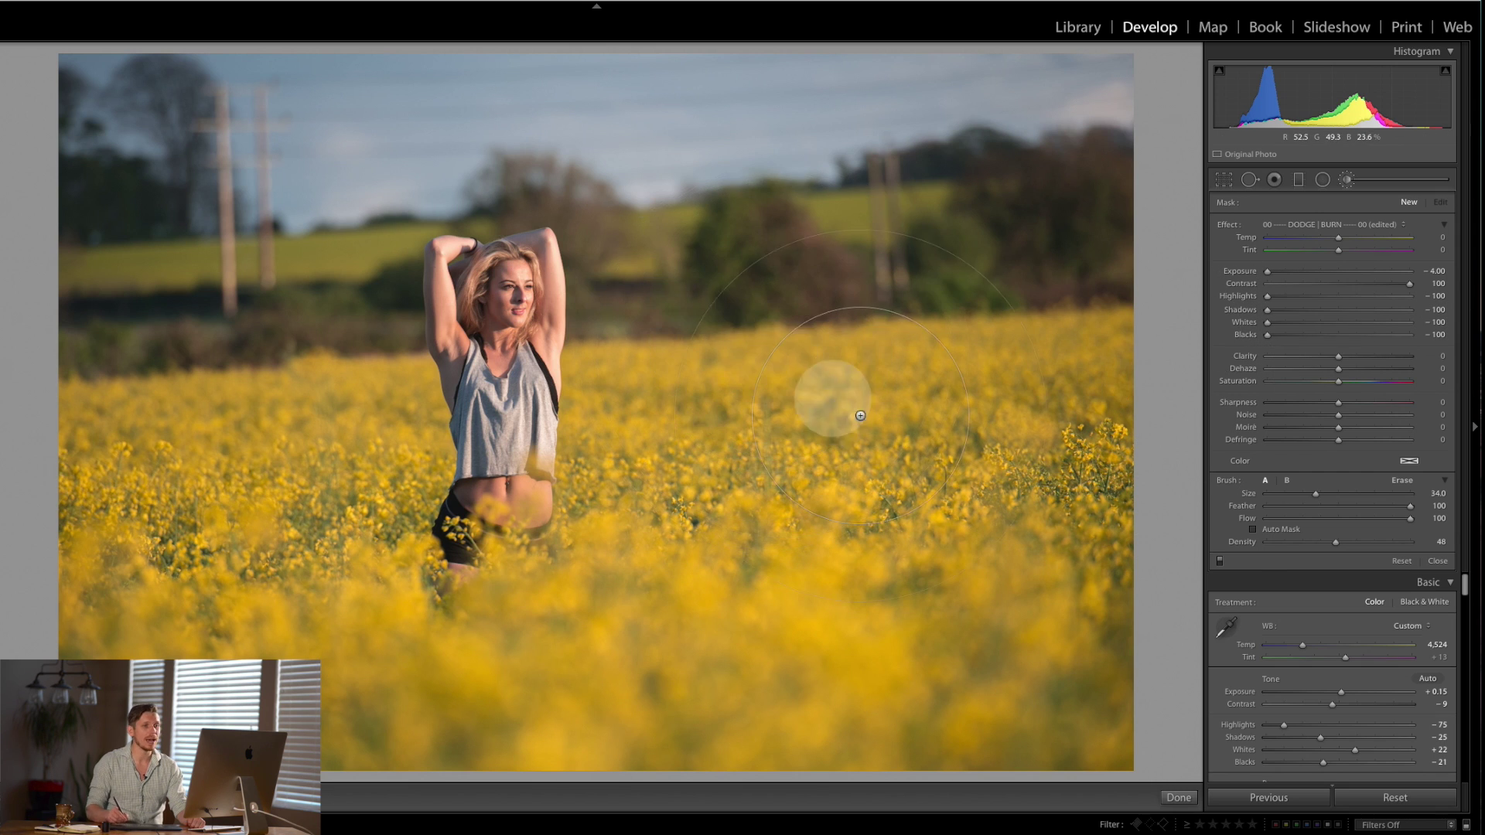
left_click_drag(1412, 511, 1248, 506)
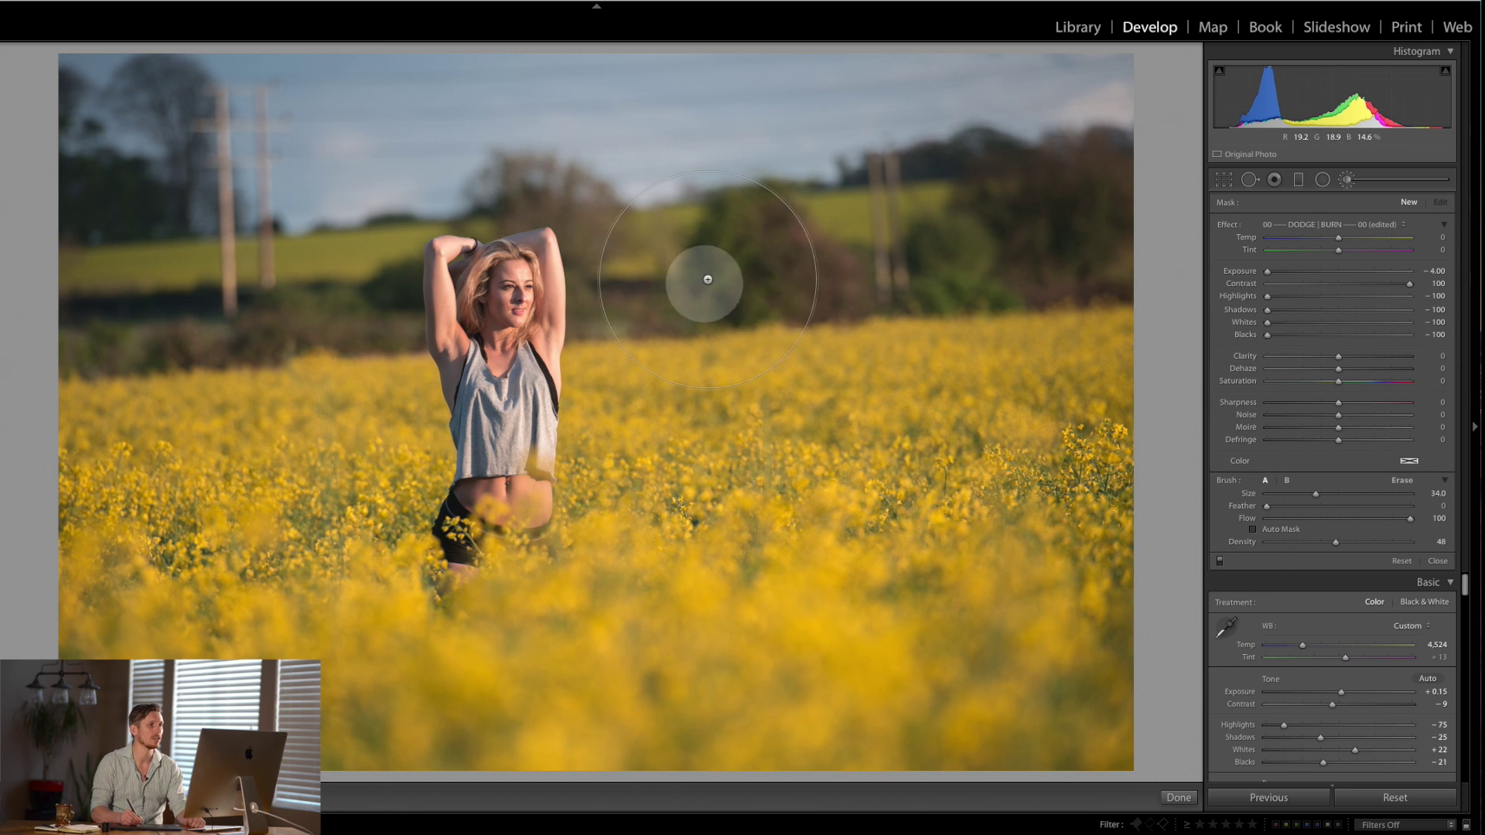
Step: Paint a test dab and try Contrast -100, then undo both the contrast change and the dab
left_click(759, 342)
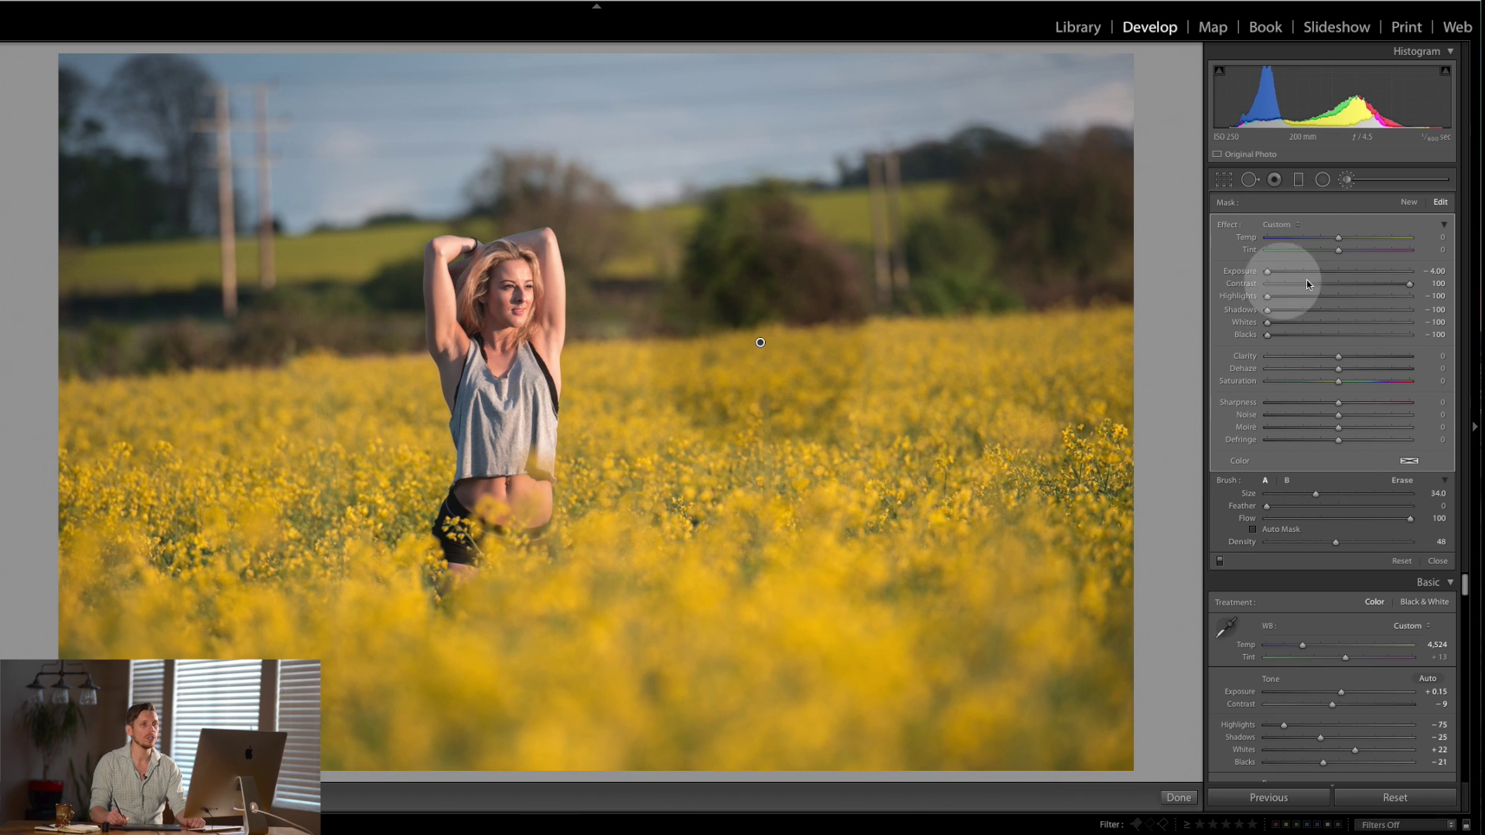
left_click_drag(1390, 284, 1287, 283)
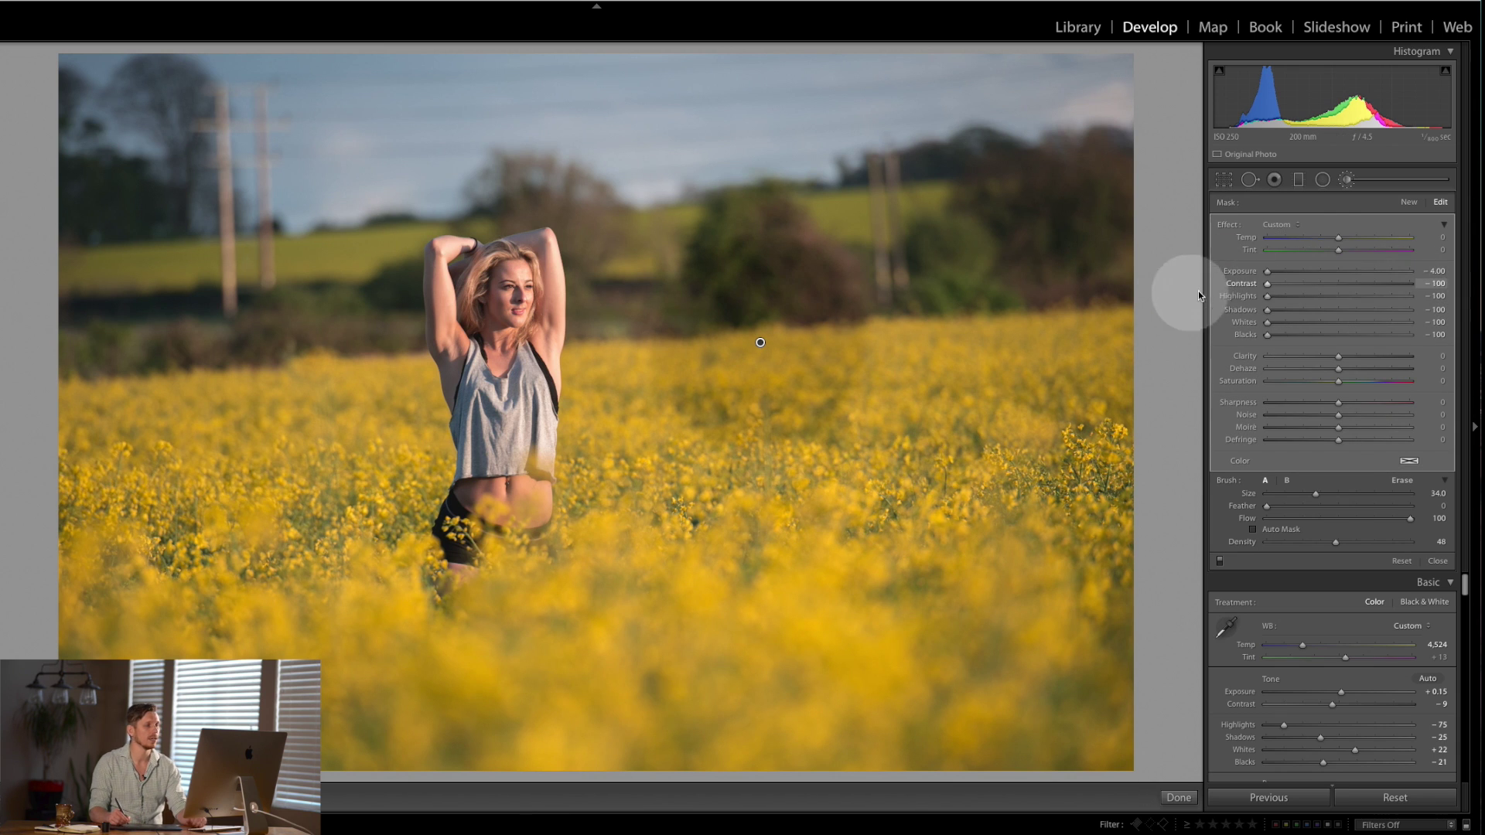
key("ctrl+z")
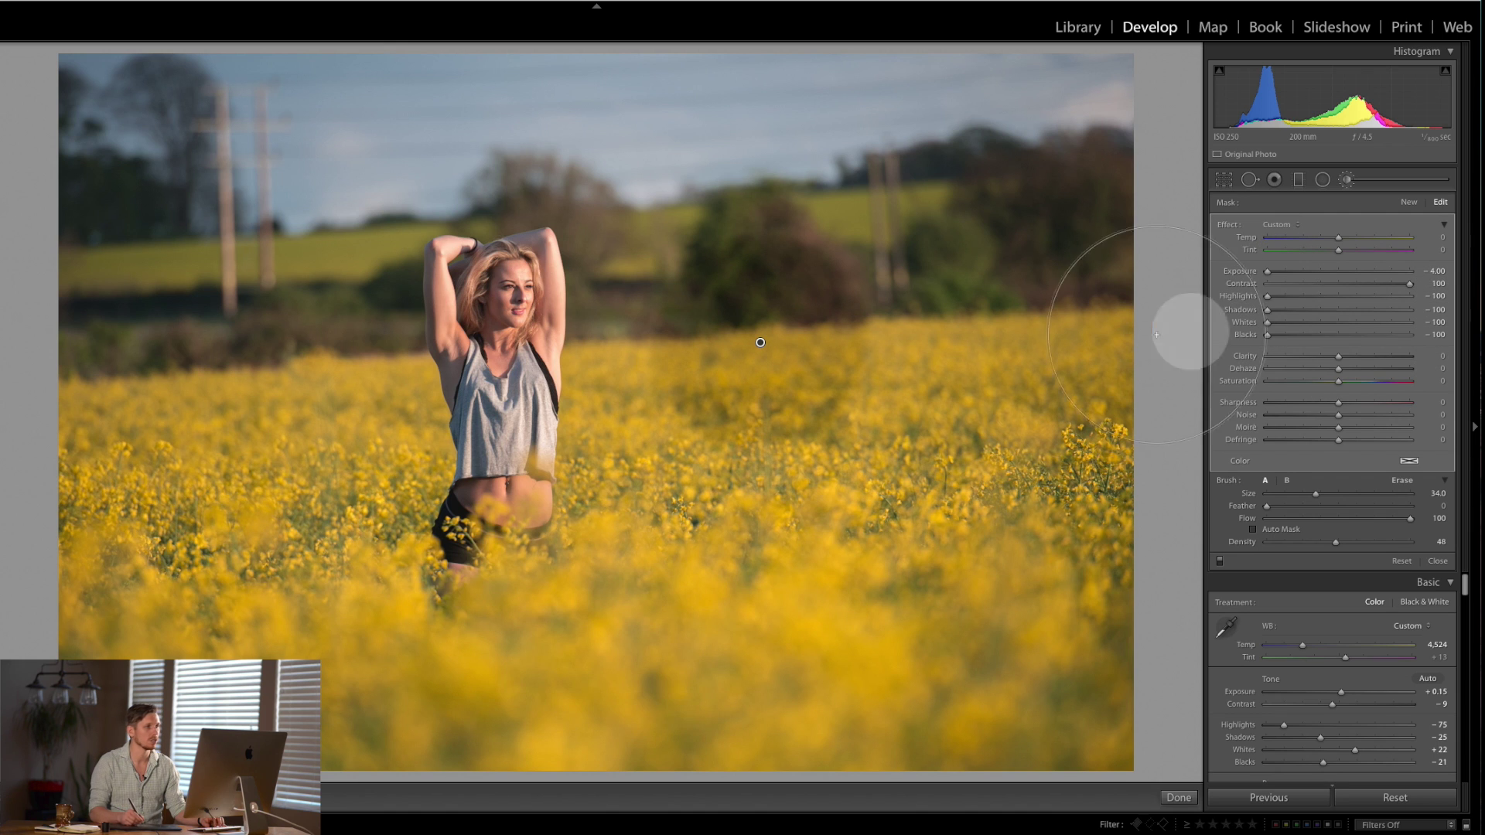
key("ctrl+z")
key("ctrl+z")
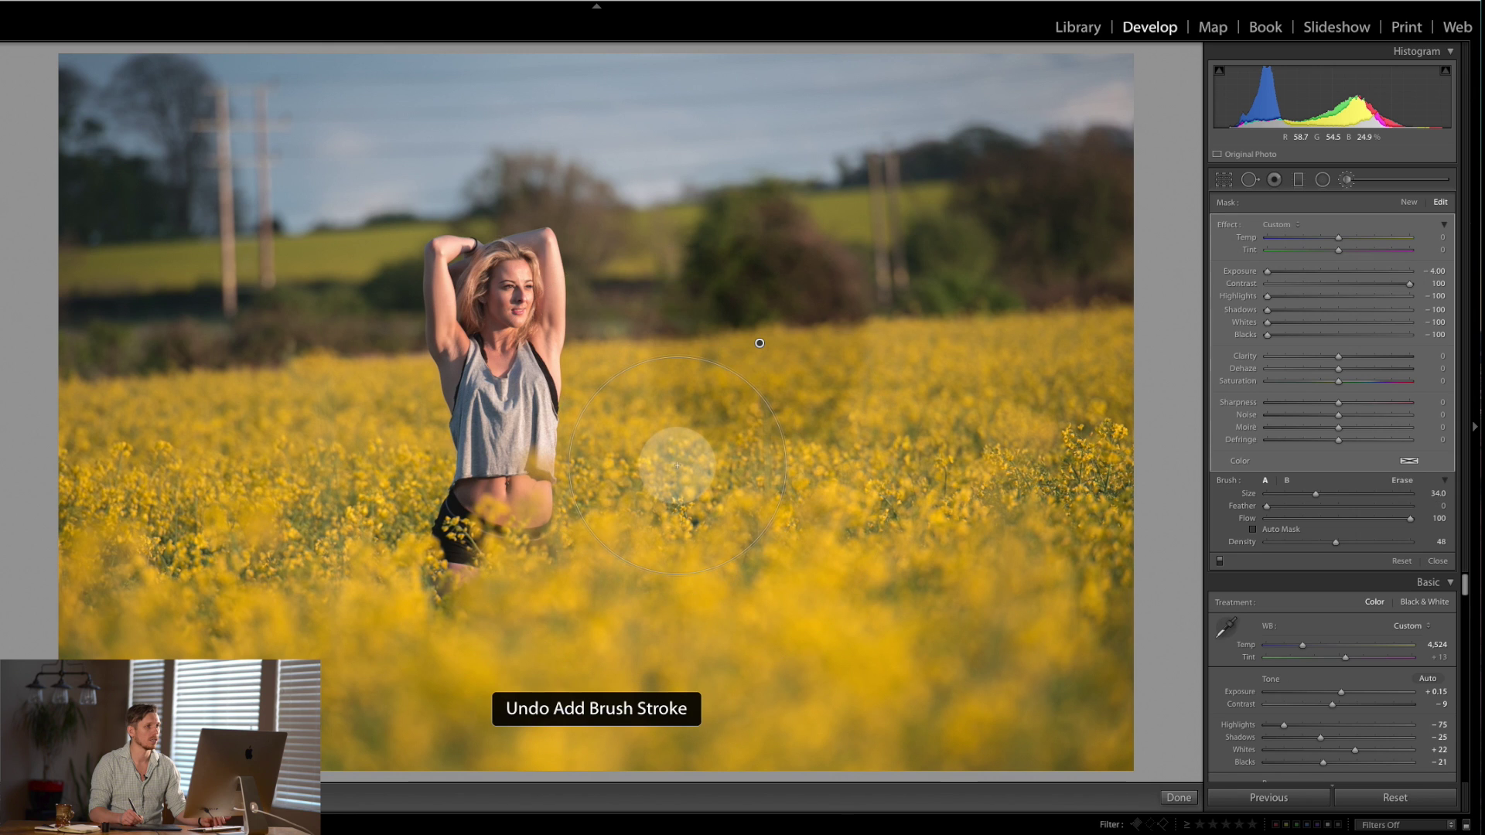
Step: Test hard and fully soft (Feather 100) darkening dabs over the sky and trees, then remove them
left_click(333, 187)
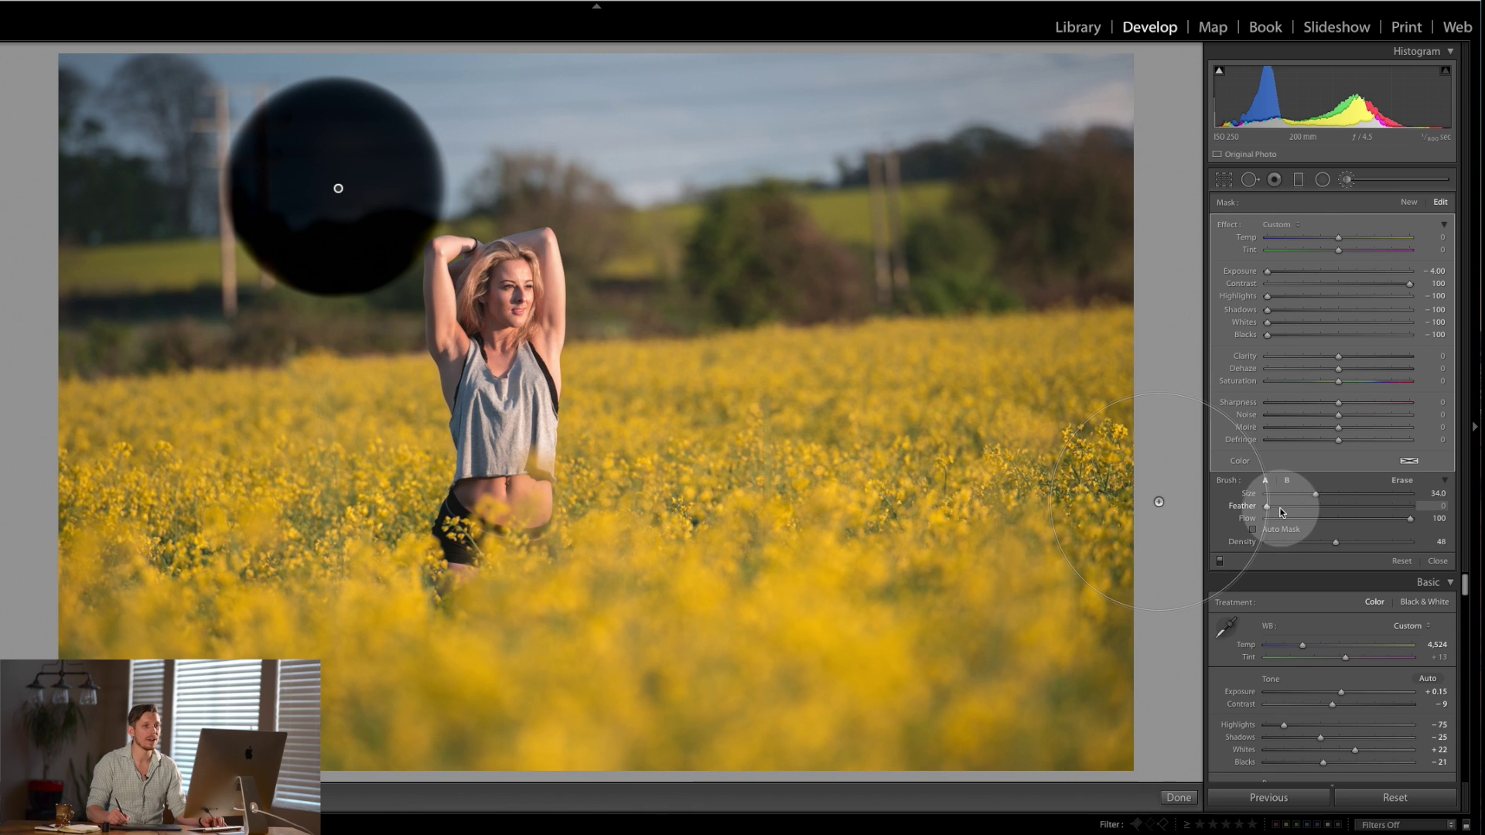
left_click_drag(1269, 507, 1459, 495)
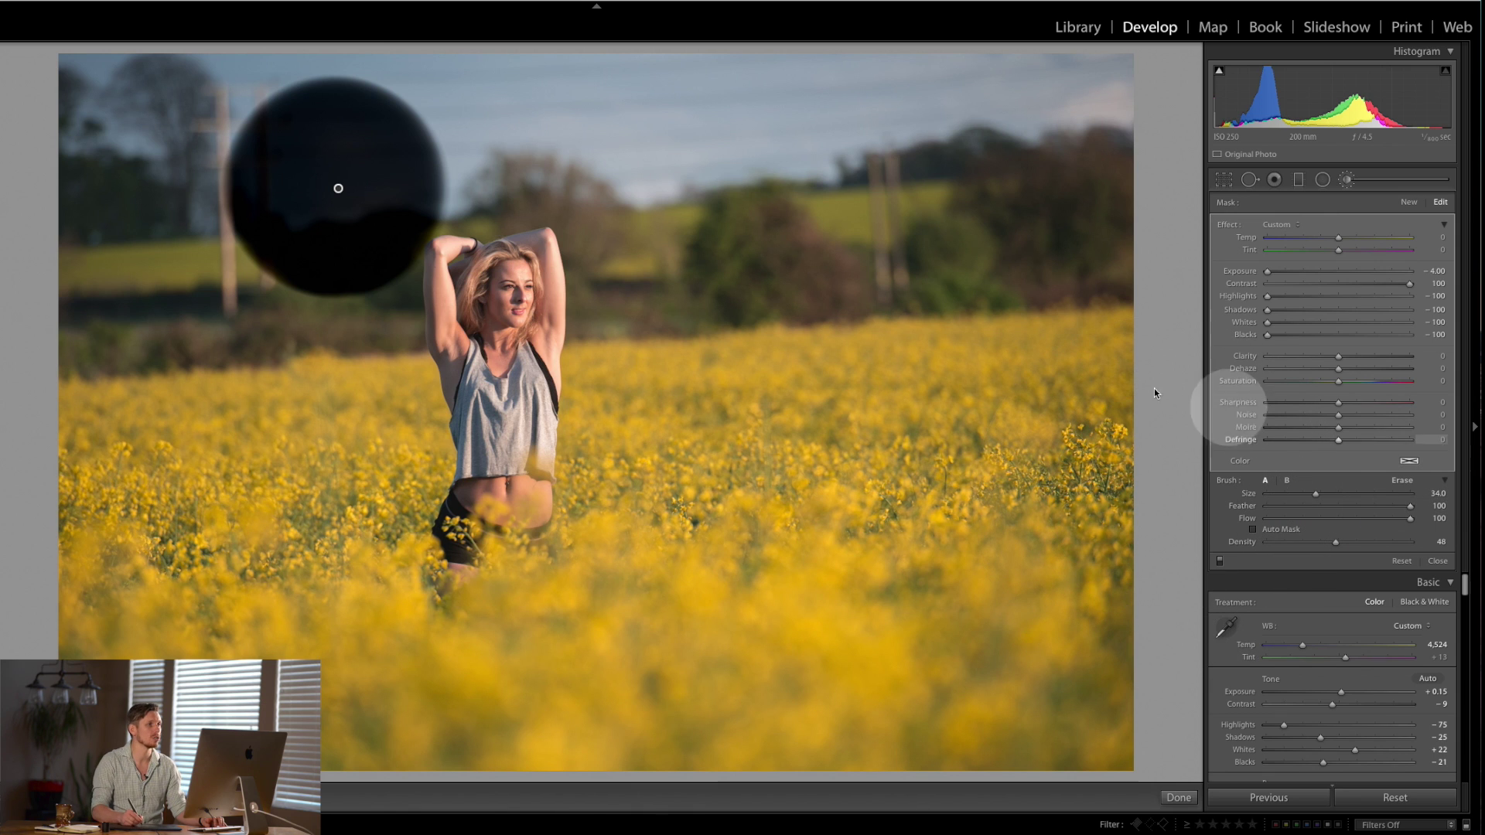
left_click(725, 216)
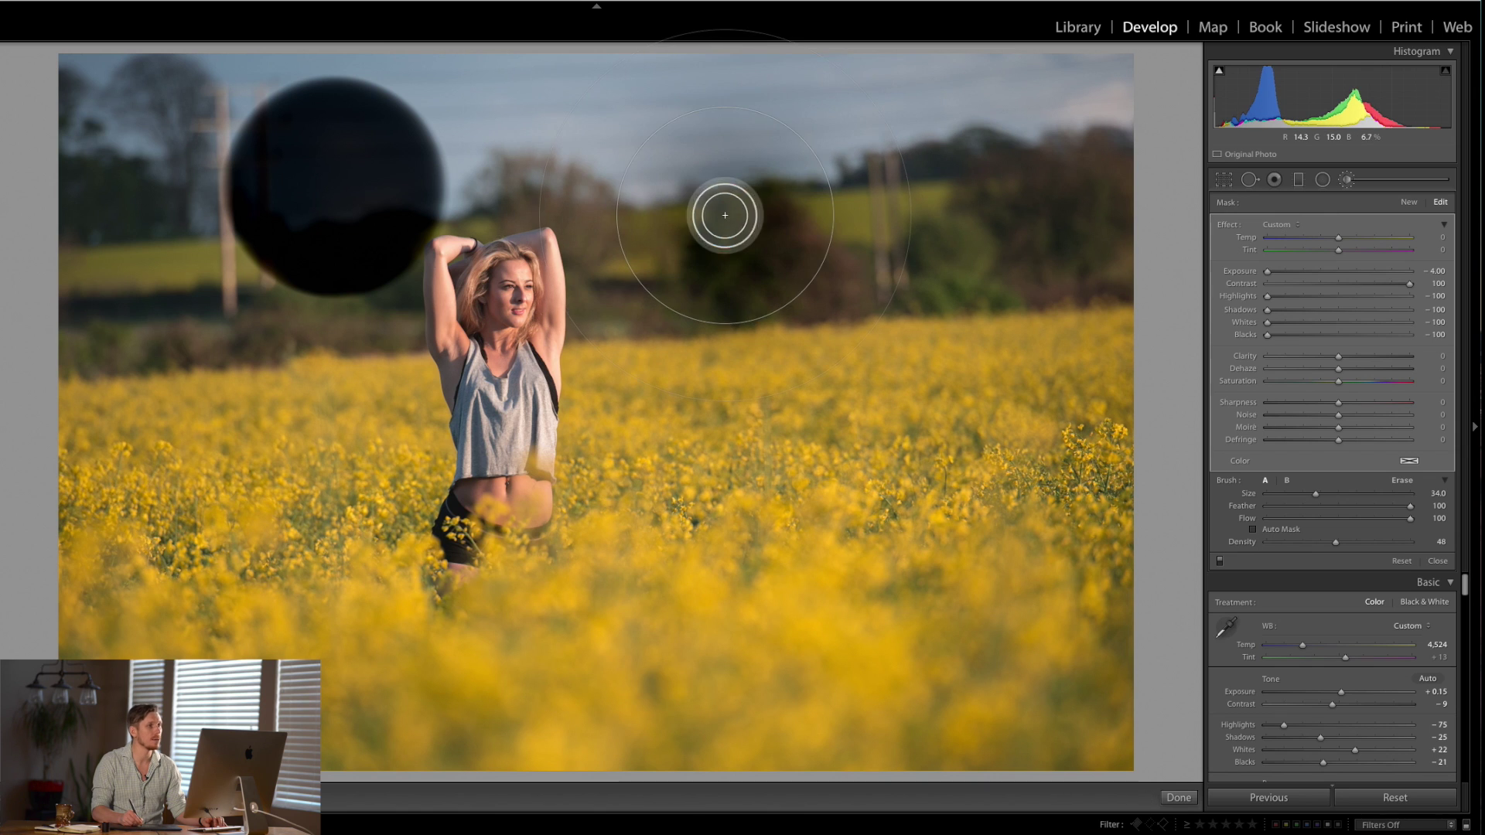
left_click(724, 214)
left_click(724, 214)
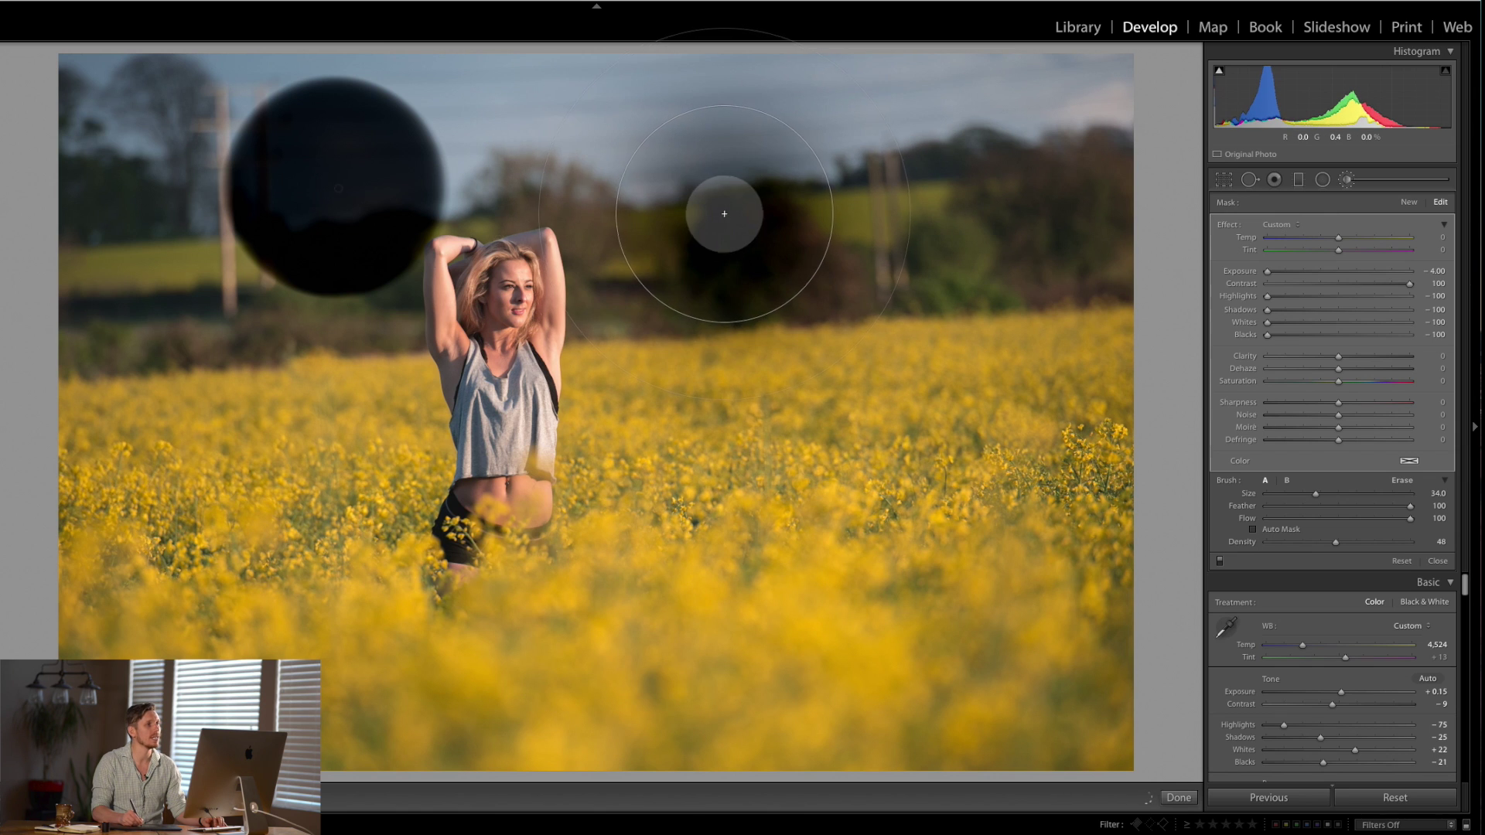
left_click(723, 215)
left_click(722, 214)
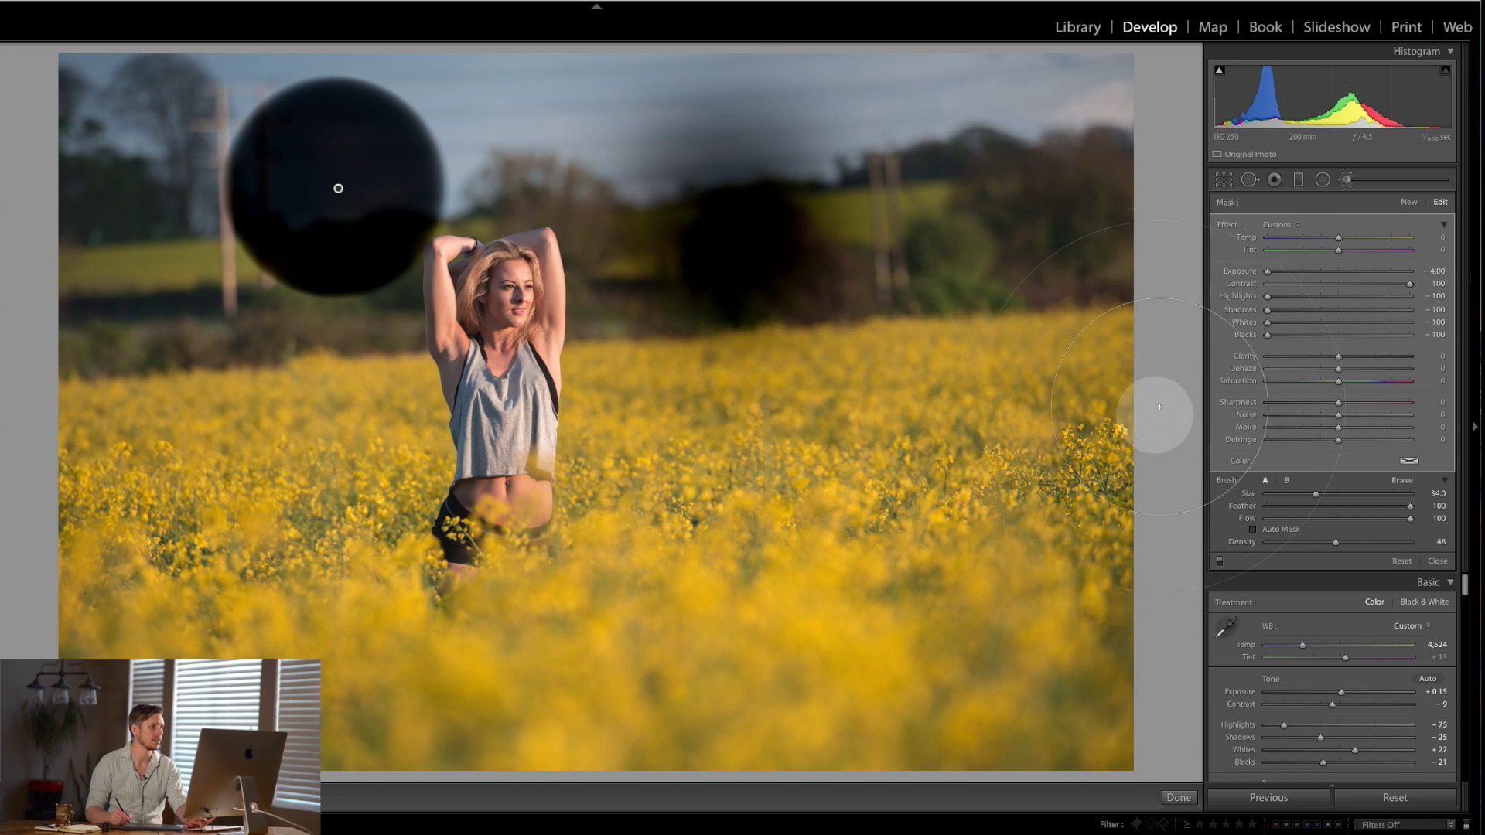
key("Delete")
key("ctrl+z")
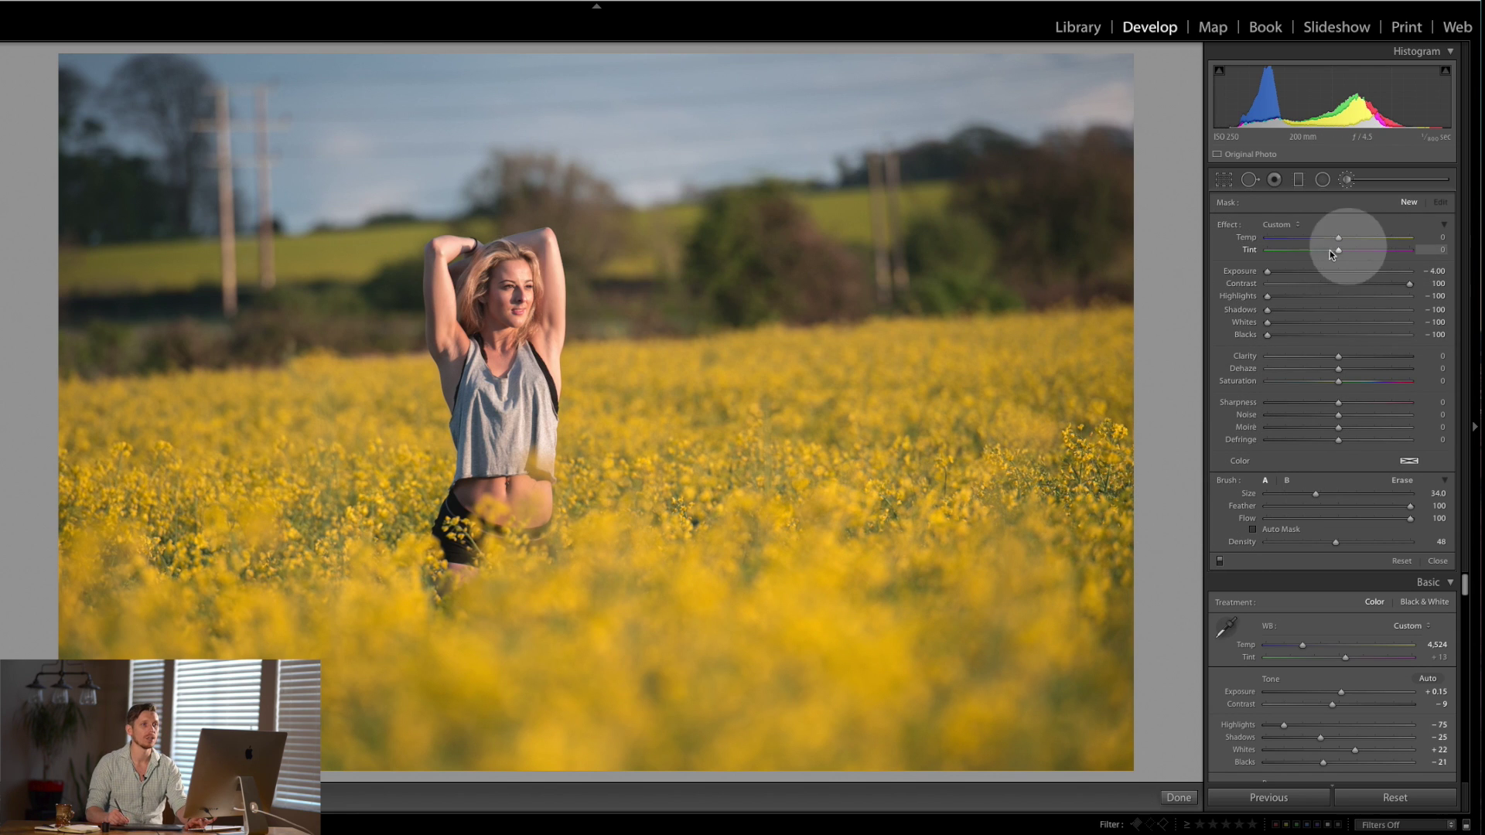
Step: Set Feather to about 53 and Flow to 50, then darken the top-left trees and sky
left_click_drag(1367, 508, 1236, 504)
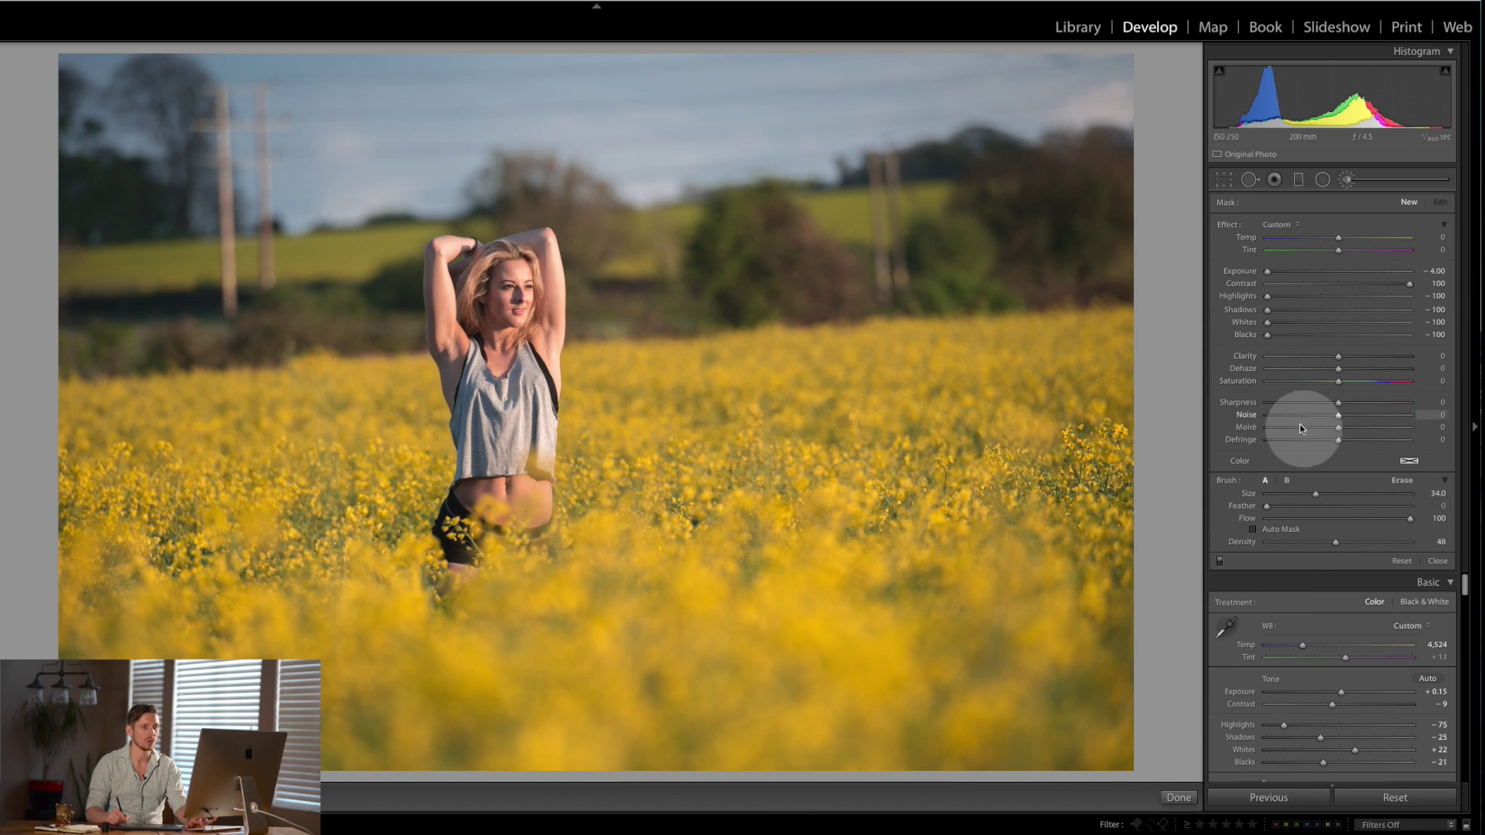
left_click_drag(1414, 518, 1343, 519)
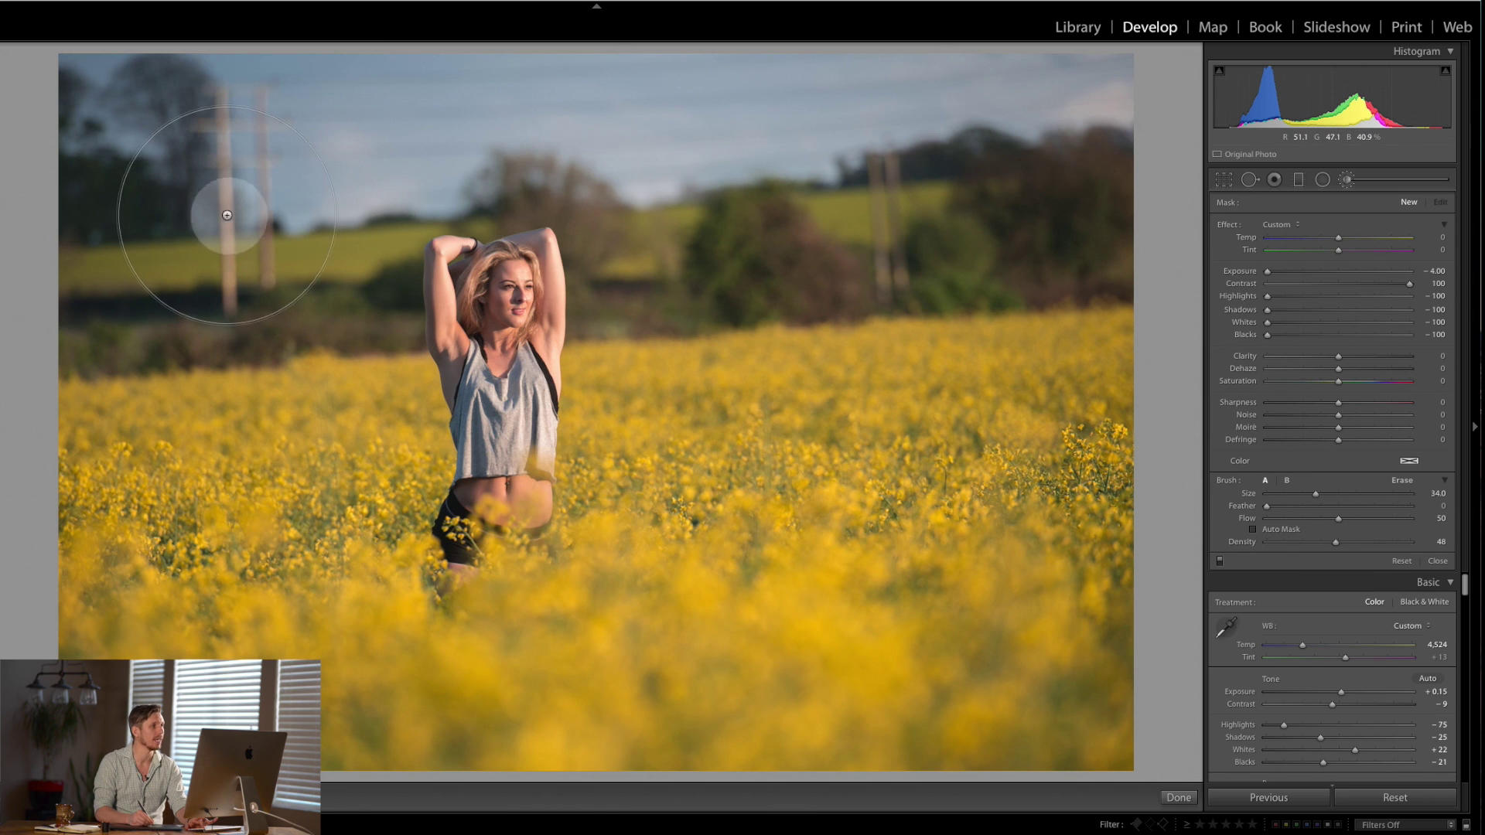
left_click(210, 214)
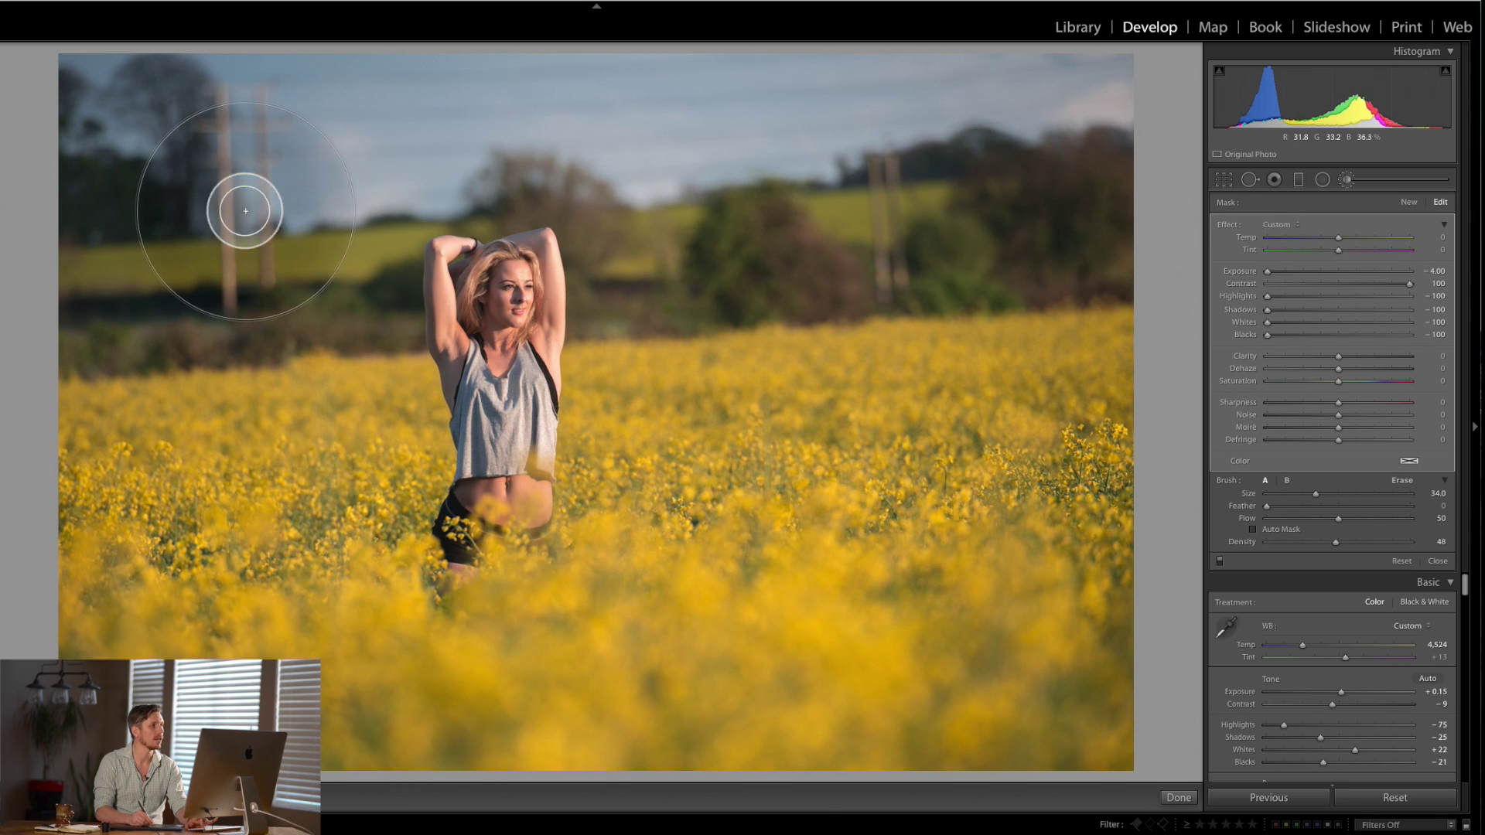
left_click_drag(245, 212, 378, 206)
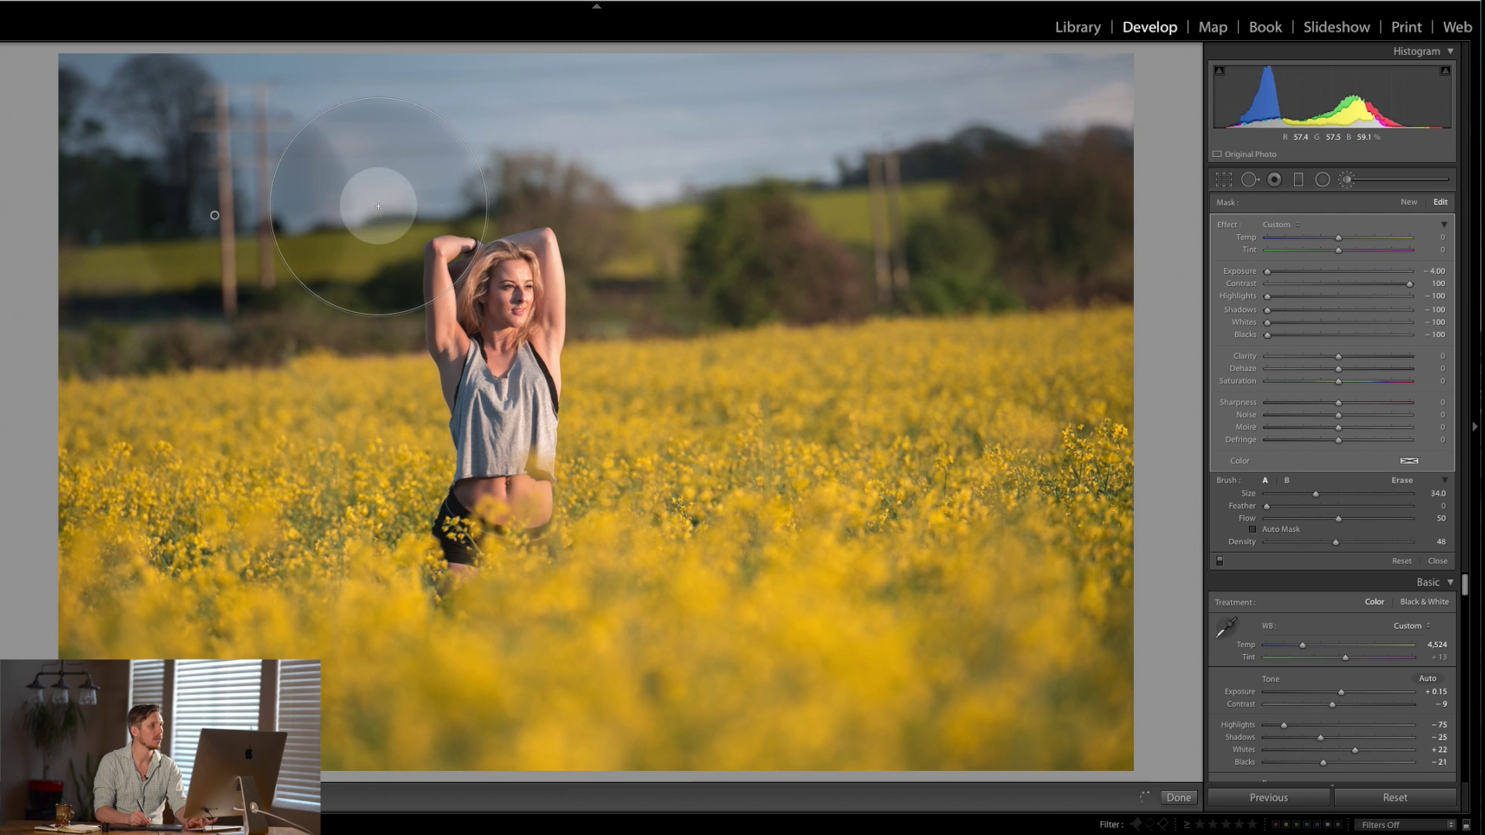
Step: Dab more darkening across the sky above the trees and near the top, slightly enlarging the brush
left_click(523, 188)
left_click(521, 189)
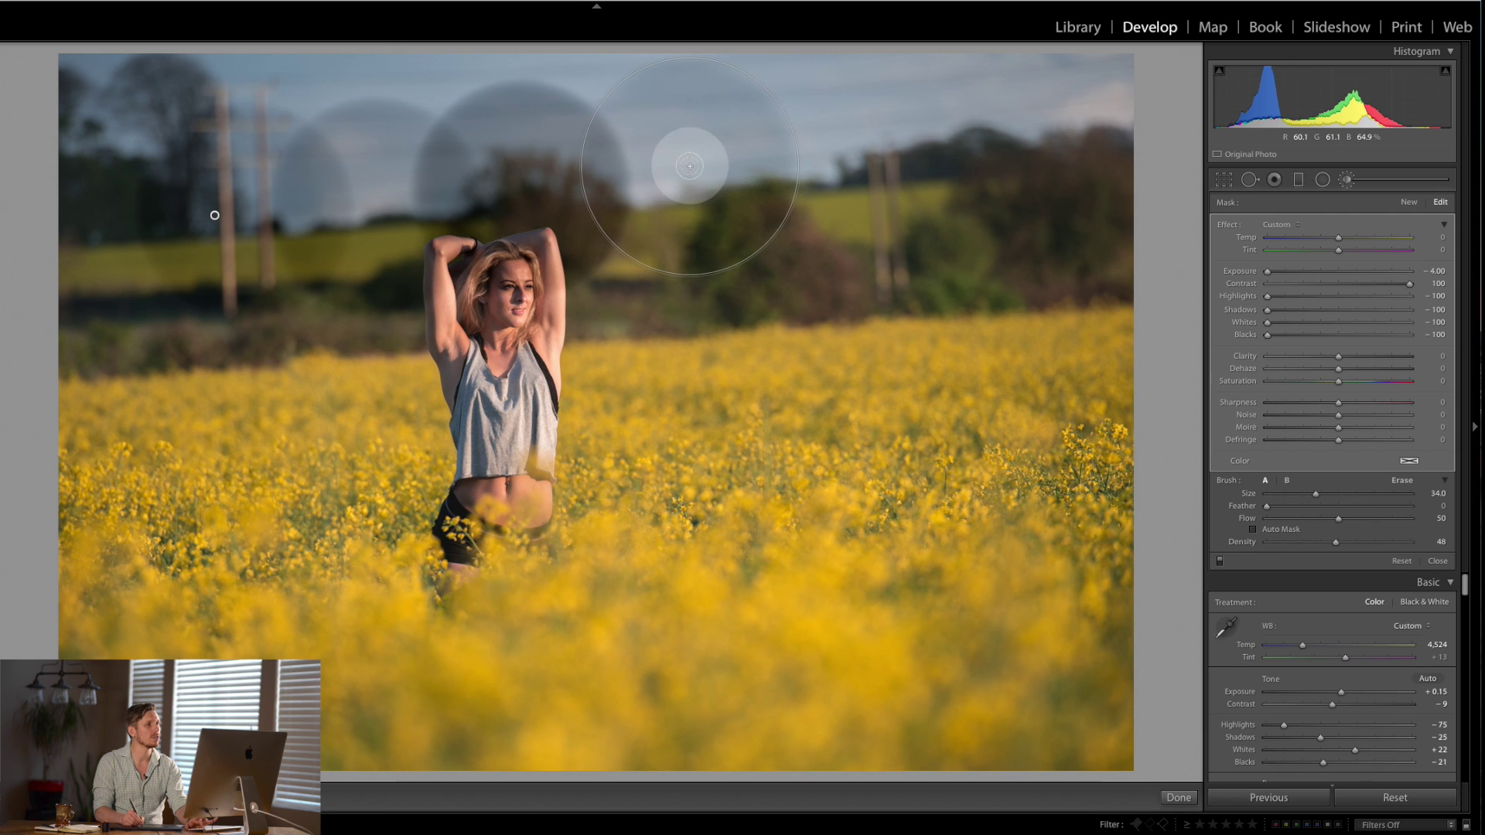
left_click(690, 165)
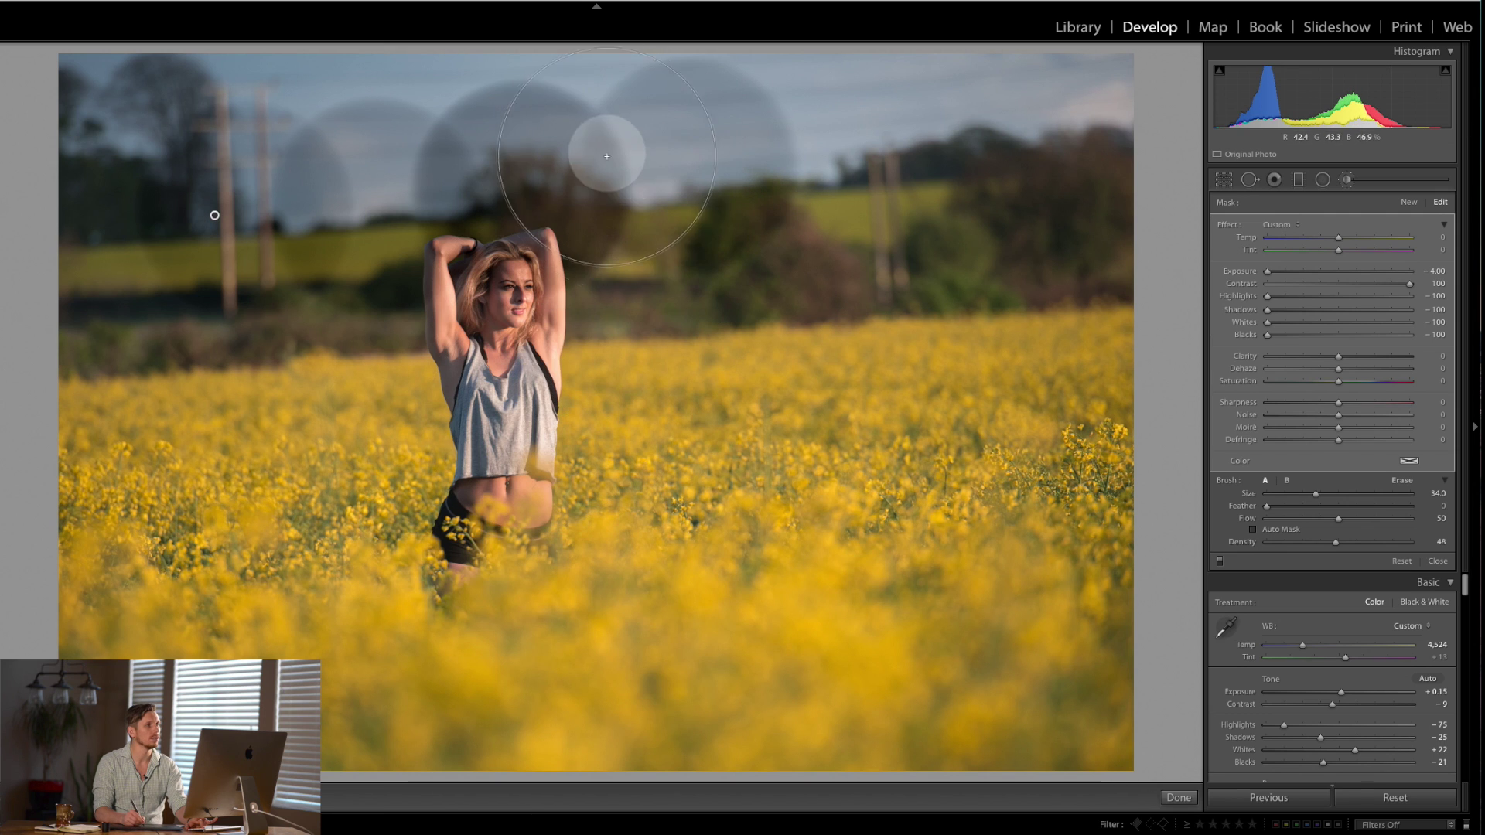
scroll(614, 179, "down", 10)
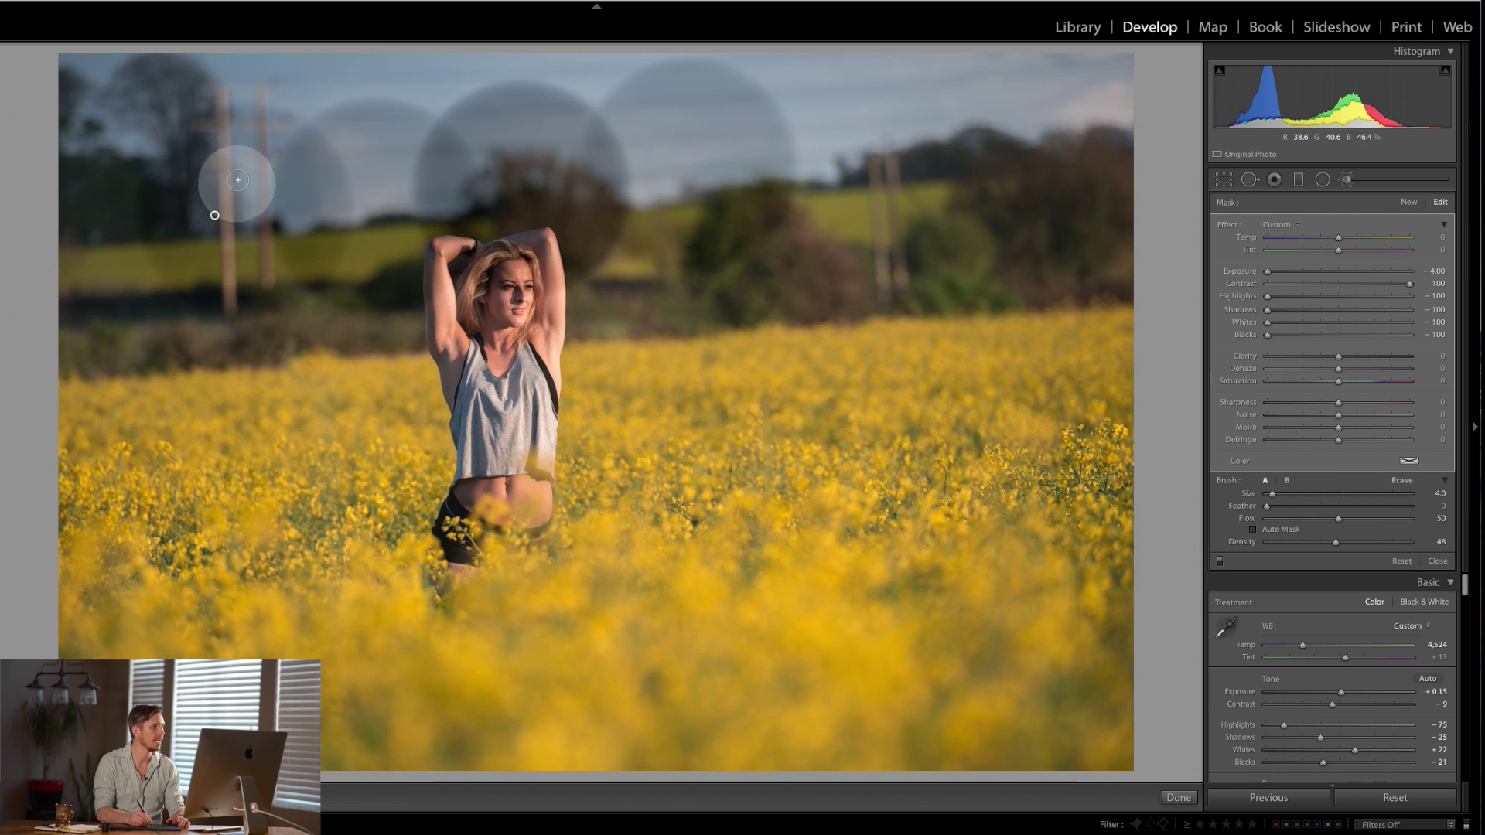
key("bracketright")
key("bracketright")
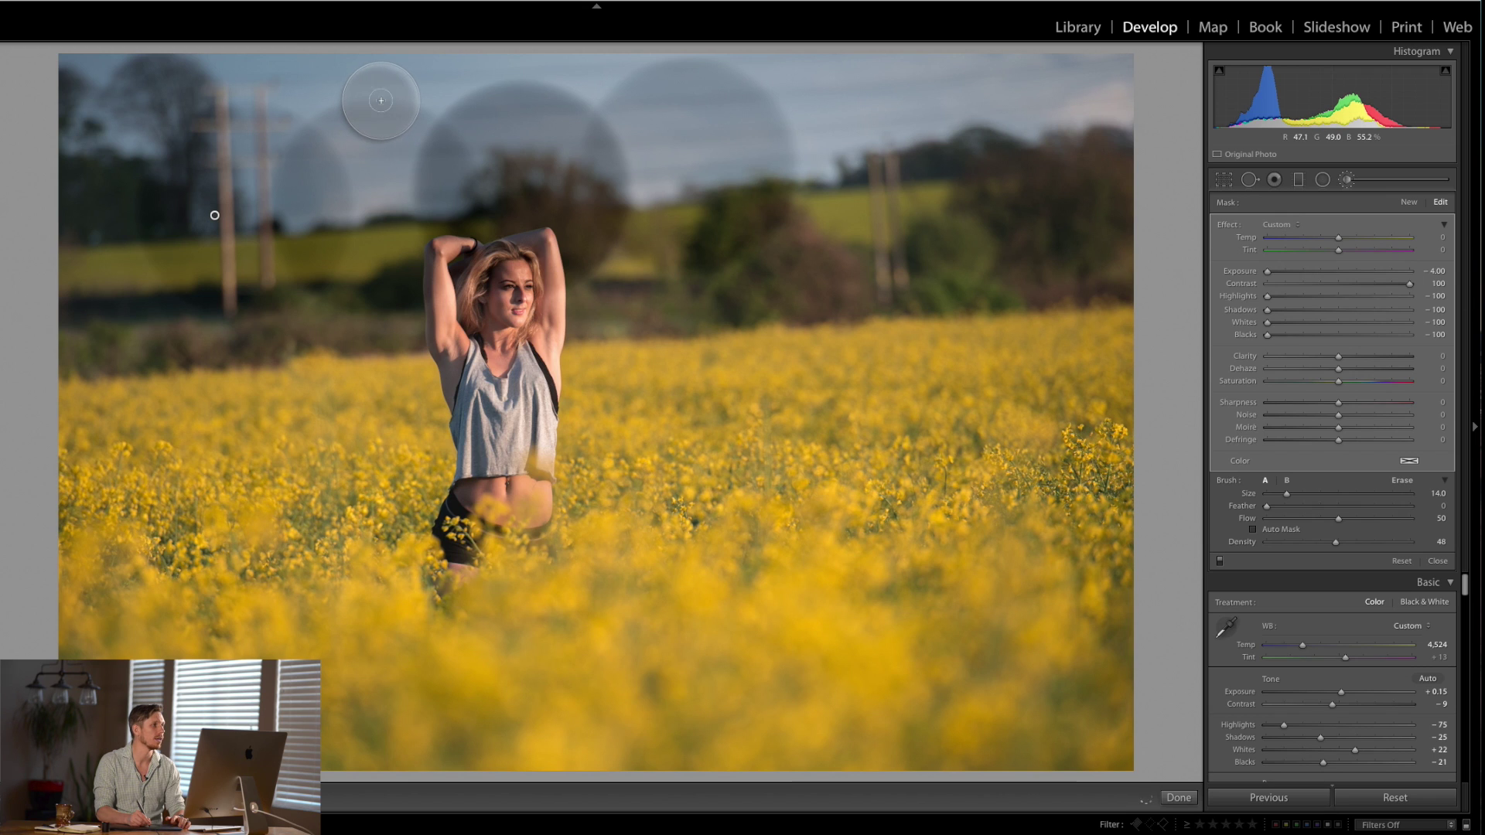
left_click(382, 102)
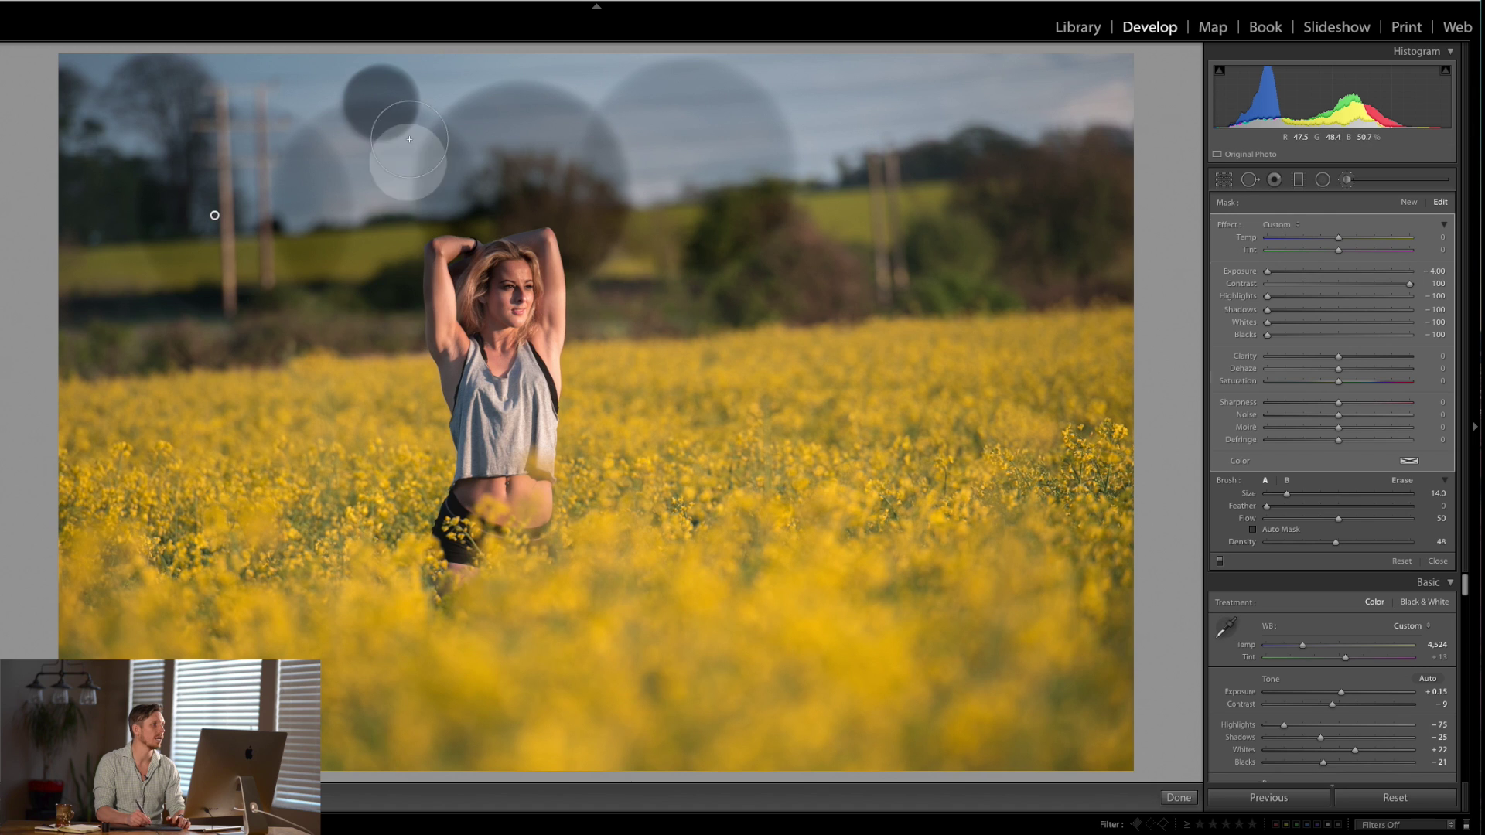
left_click(327, 112)
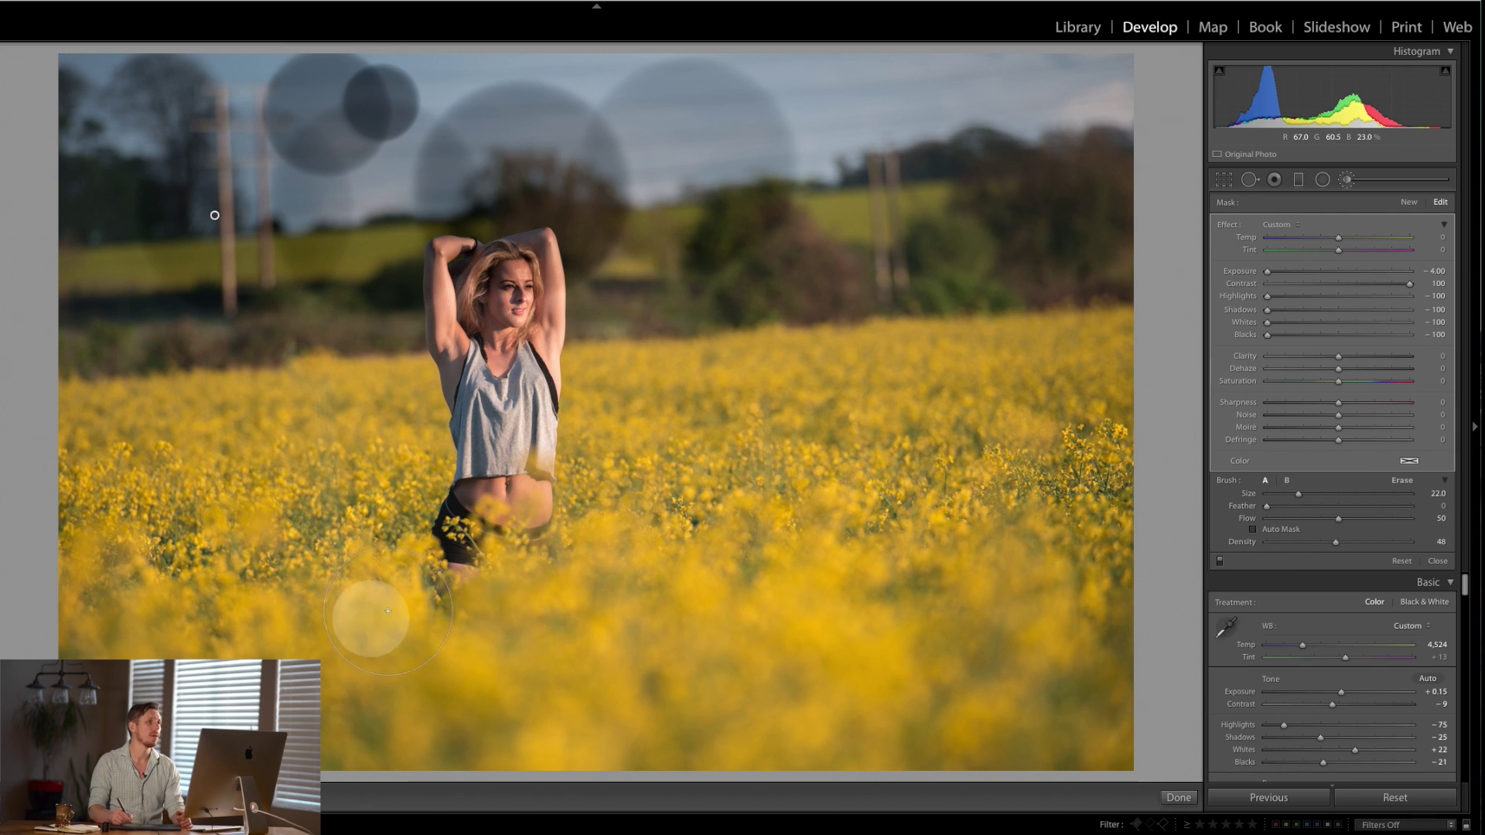
Step: Brush darkening over the sky, telegraph poles and treeline, then delete that dark adjustment pin
left_click(901, 121)
left_click_drag(709, 175, 616, 198)
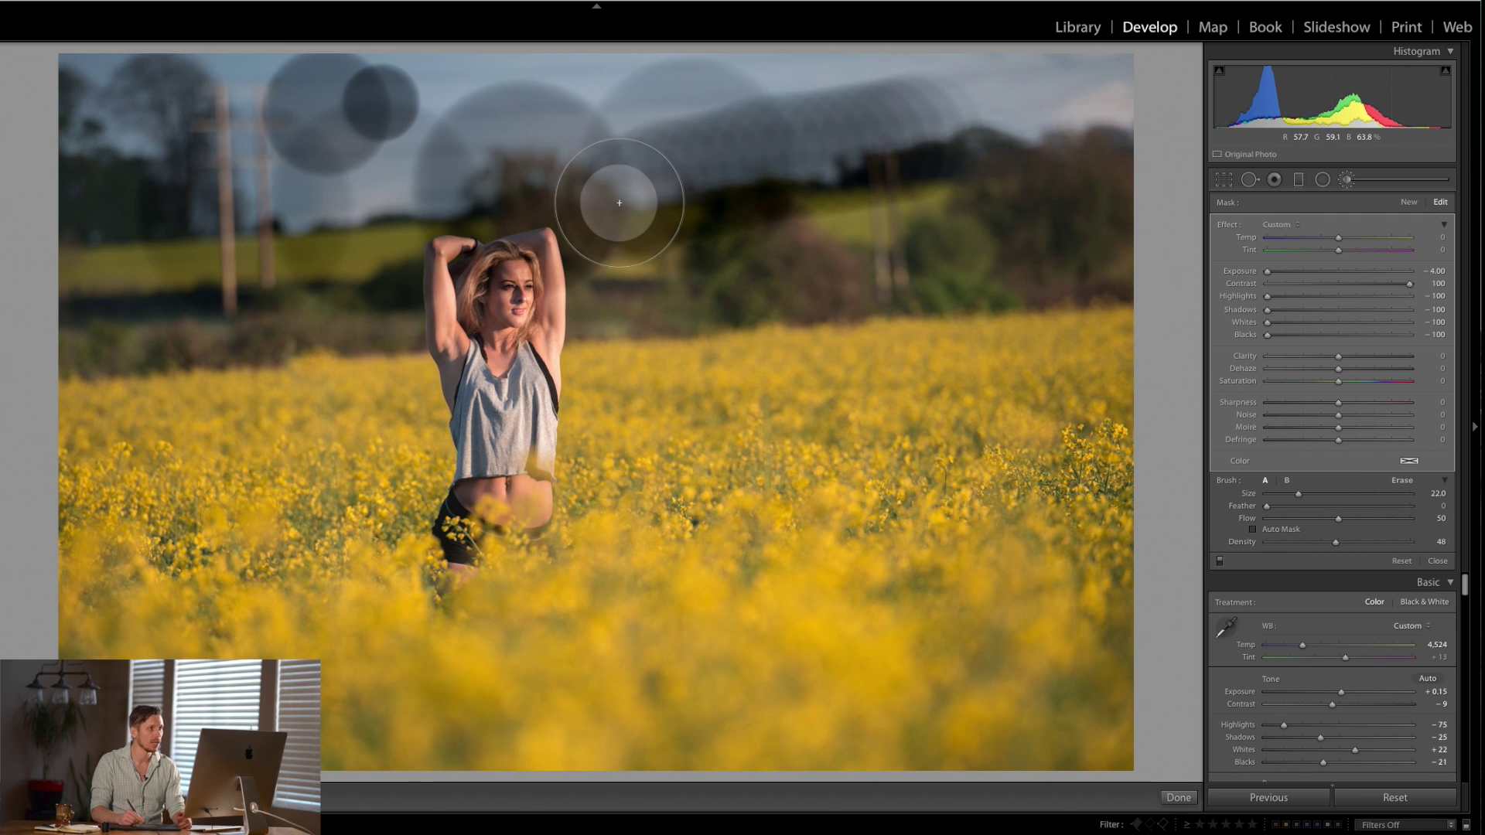
mouse_move(831, 164)
left_mouse_down()
mouse_move(674, 276)
mouse_move(820, 177)
mouse_move(967, 114)
mouse_move(872, 199)
mouse_move(815, 286)
mouse_move(785, 381)
mouse_move(993, 154)
mouse_move(887, 288)
mouse_move(898, 401)
left_mouse_up()
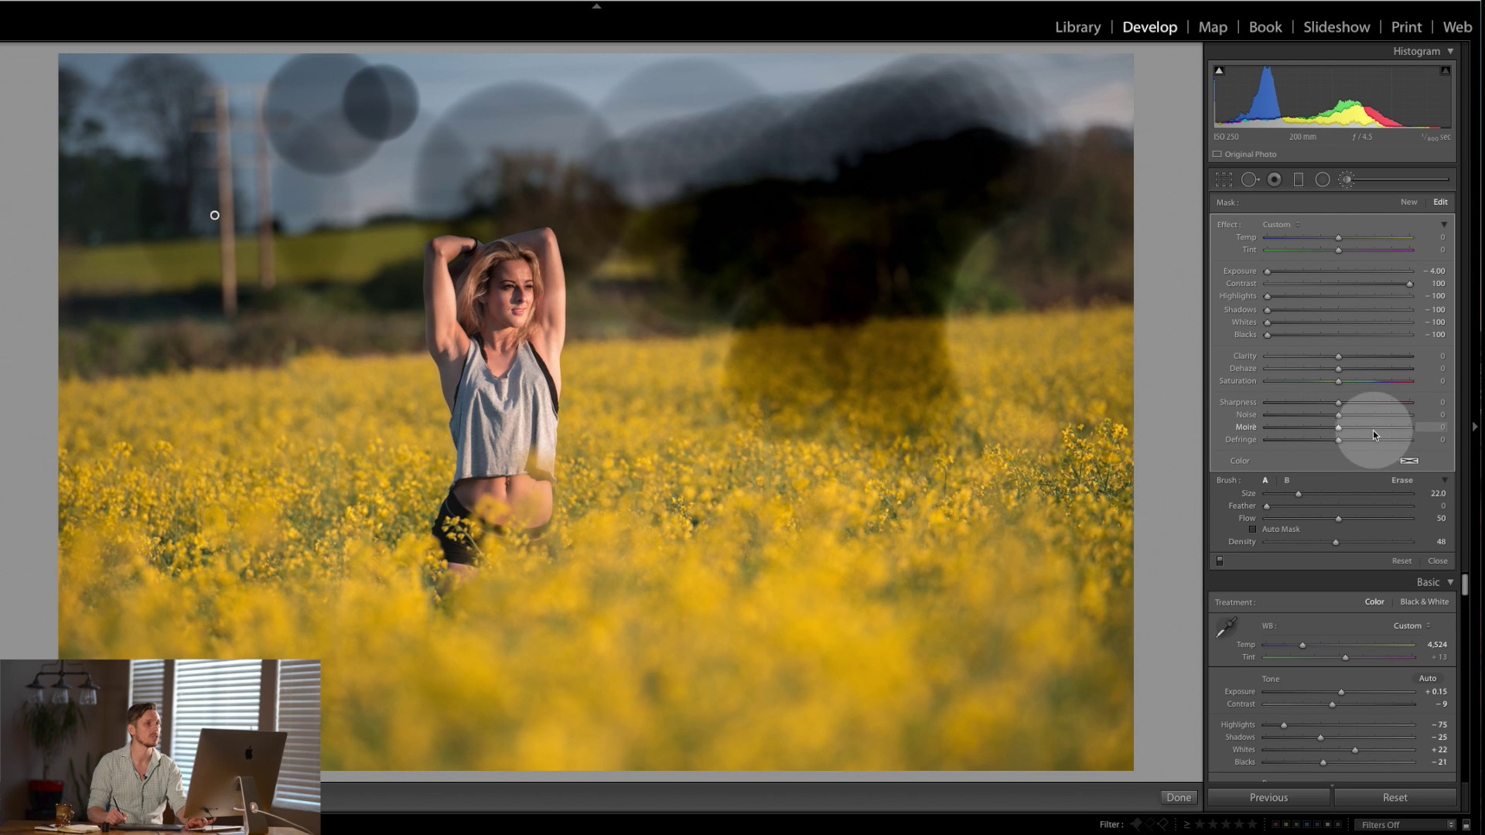
key("Delete")
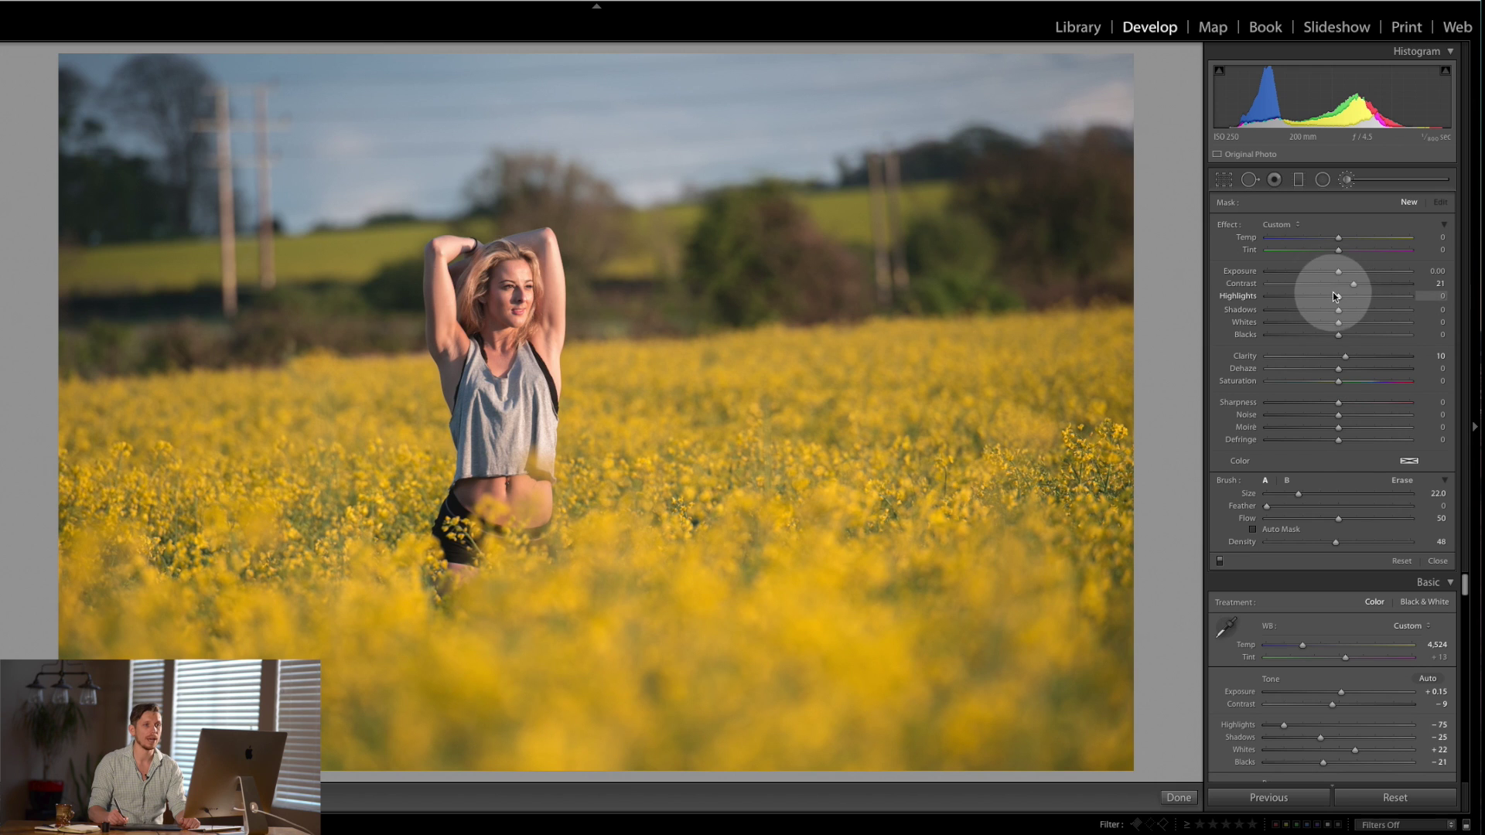
Step: Set Shadows -26, Feather 100 and lower Flow on a smaller brush, checking the face at 1:1
left_click_drag(1339, 309, 1320, 312)
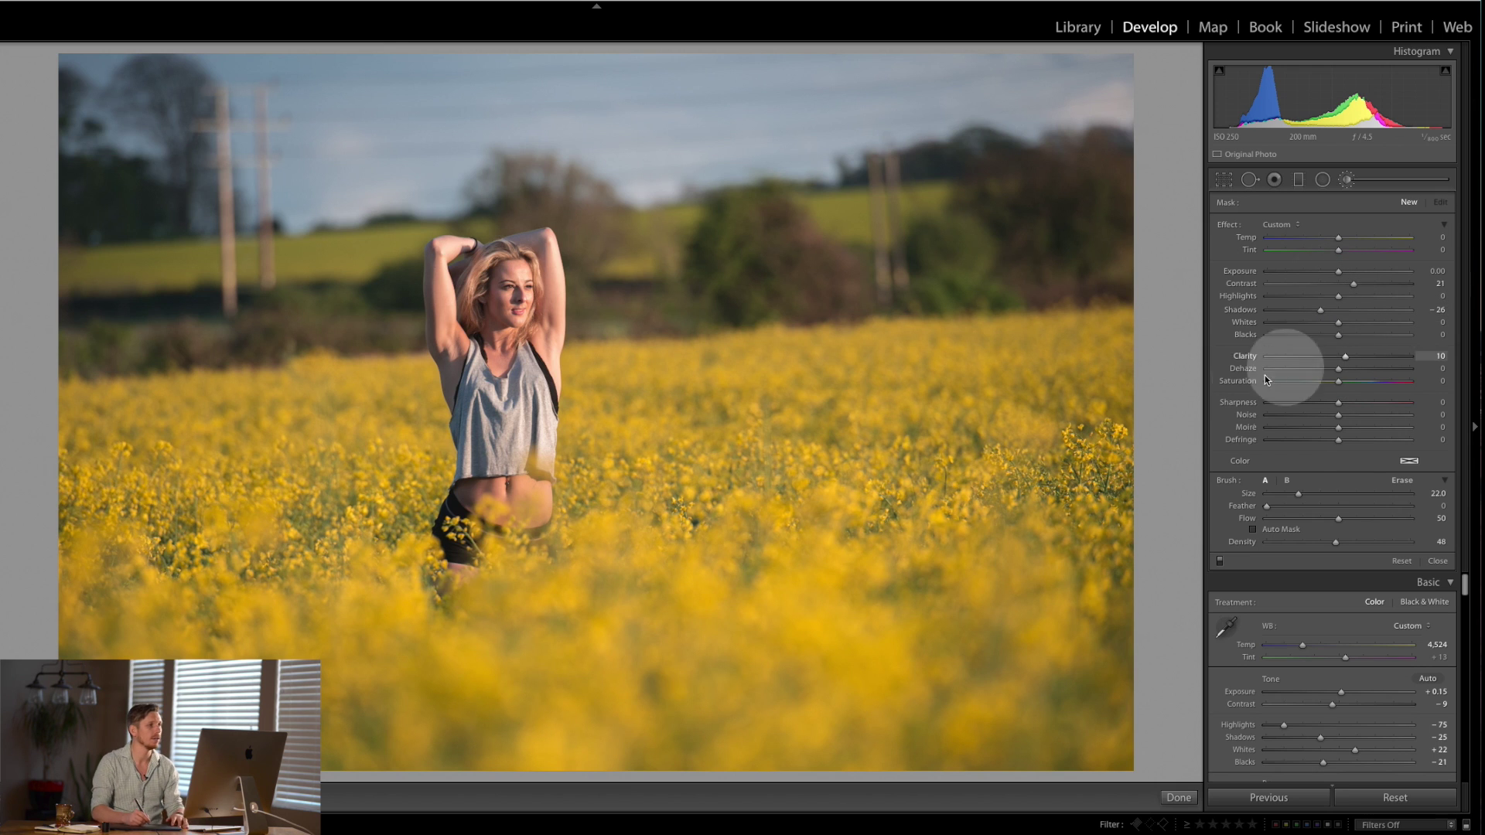
key("bracketleft")
key("bracketleft")
key("bracketleft")
key("bracketleft")
key("bracketleft")
key("bracketleft")
left_click_drag(1267, 506, 1432, 503)
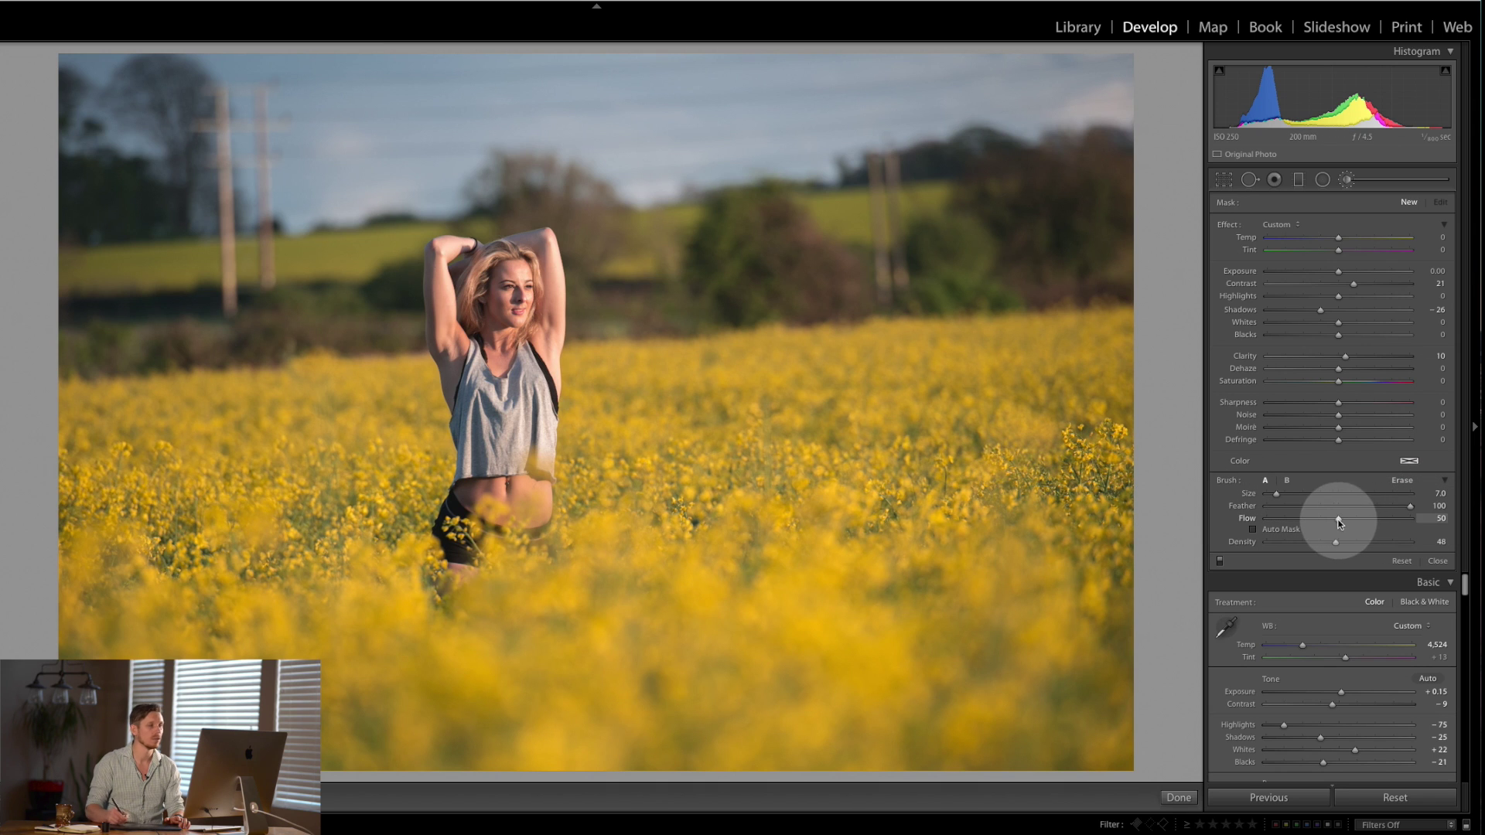
left_click_drag(1339, 520, 1335, 519)
key("super+equal")
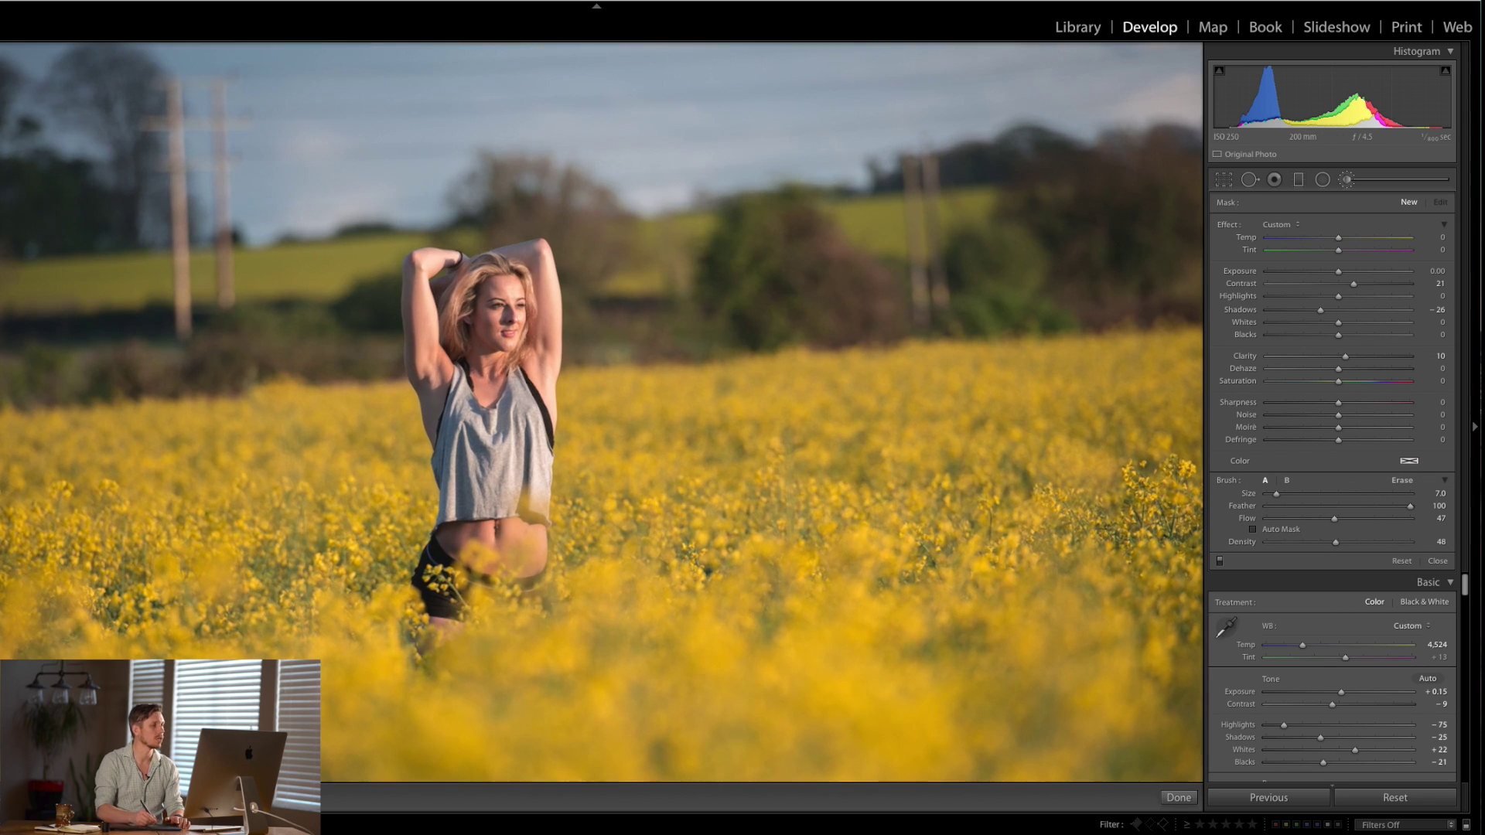
key("super+equal")
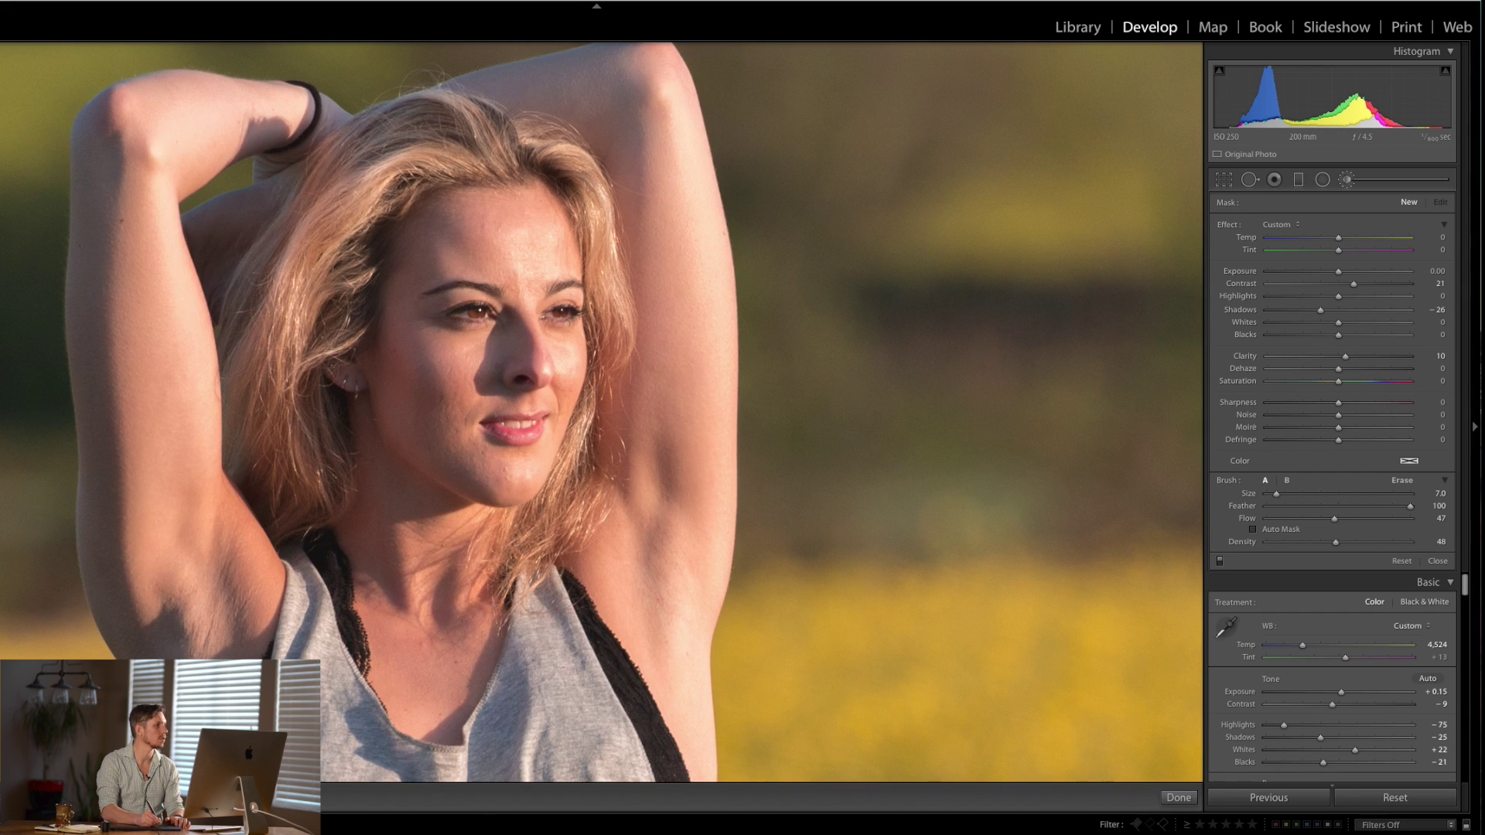
key("z")
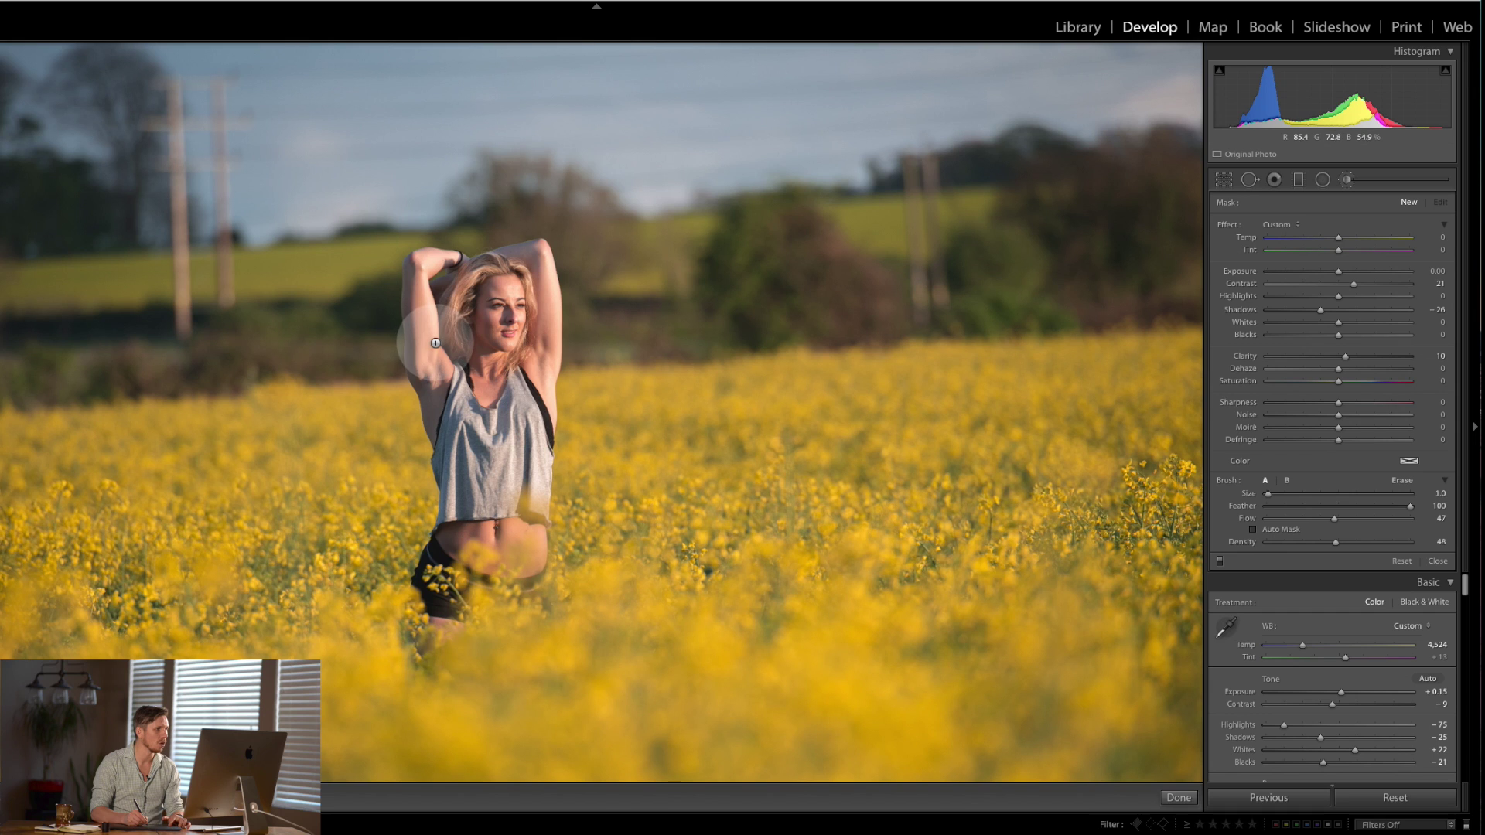
Step: Paint the adjustment over the woman's shoulder, side, upper arm and midriff at Flow 92
left_click_drag(439, 365, 425, 393)
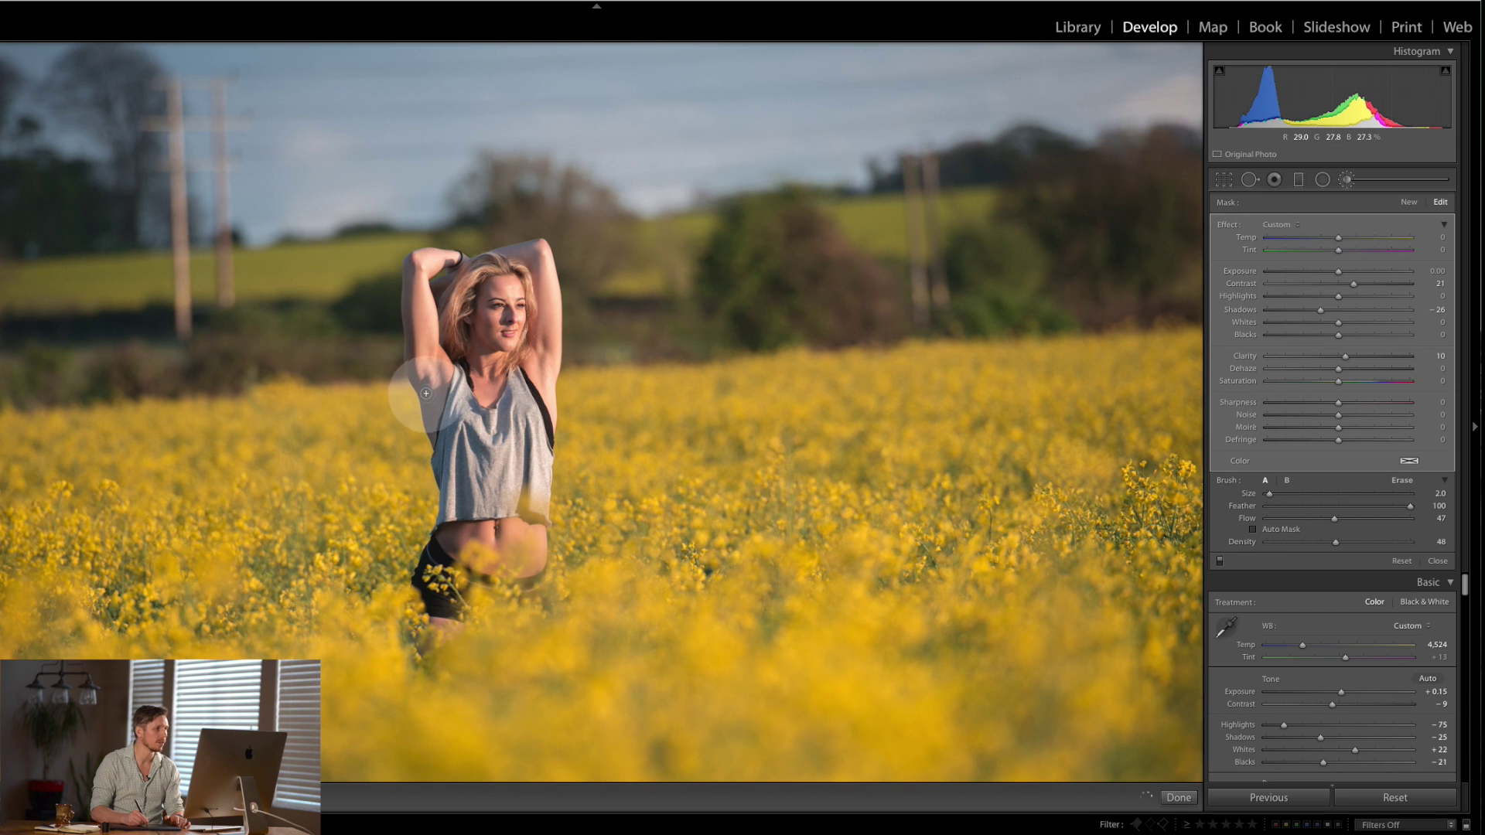
left_click_drag(1334, 518, 1399, 519)
mouse_move(534, 449)
left_mouse_down()
mouse_move(521, 500)
mouse_move(546, 402)
mouse_move(534, 258)
mouse_move(537, 304)
mouse_move(533, 267)
mouse_move(514, 265)
mouse_move(511, 298)
mouse_move(421, 350)
mouse_move(432, 391)
left_mouse_up()
left_click_drag(501, 556, 479, 547)
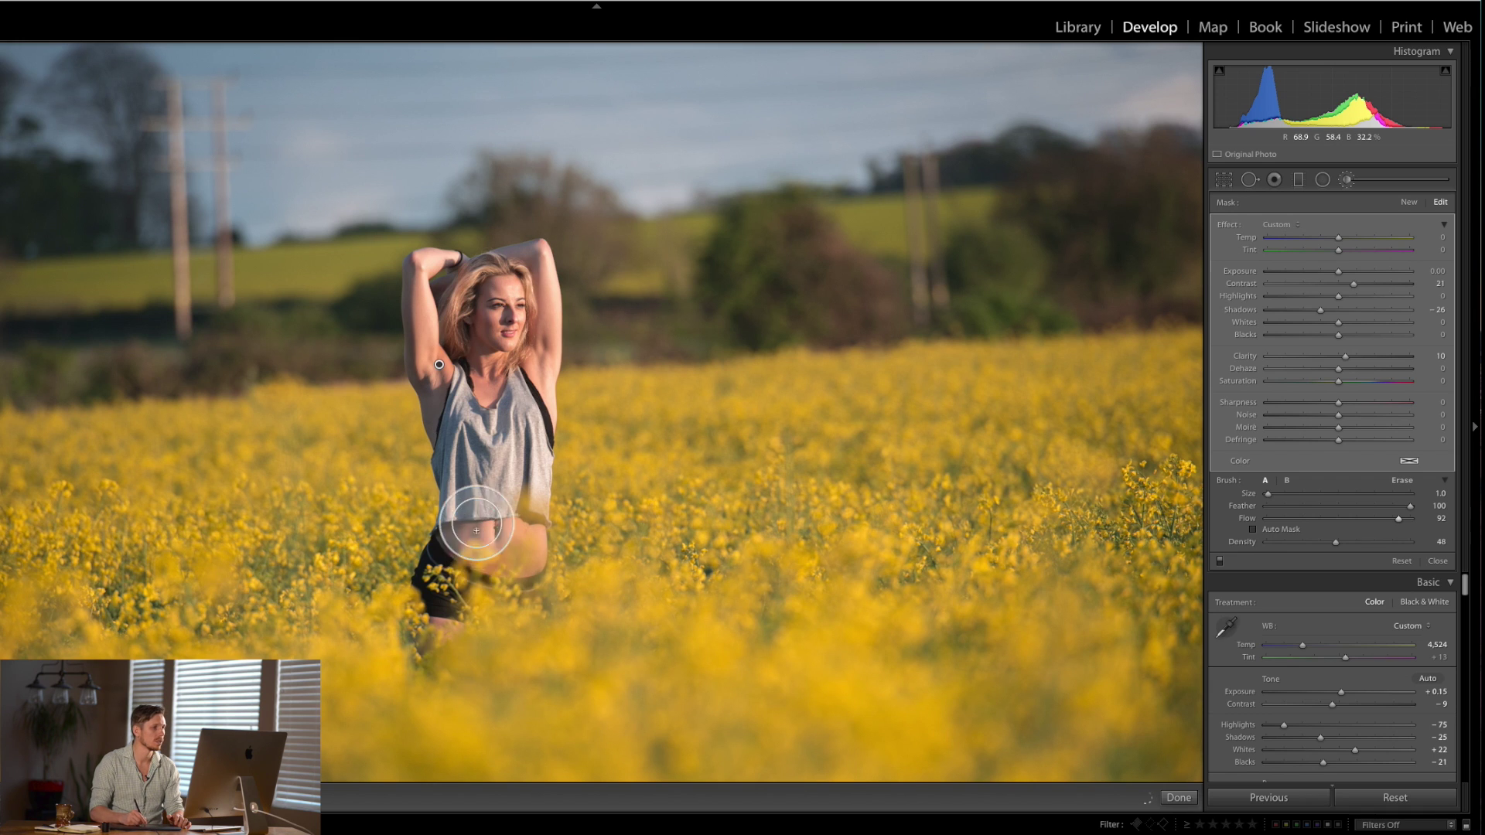
Step: Add a new brush at Exposure 0.42, Contrast -22, Highlights 40, Shadows 18 over both arms and belly
left_click(1411, 203)
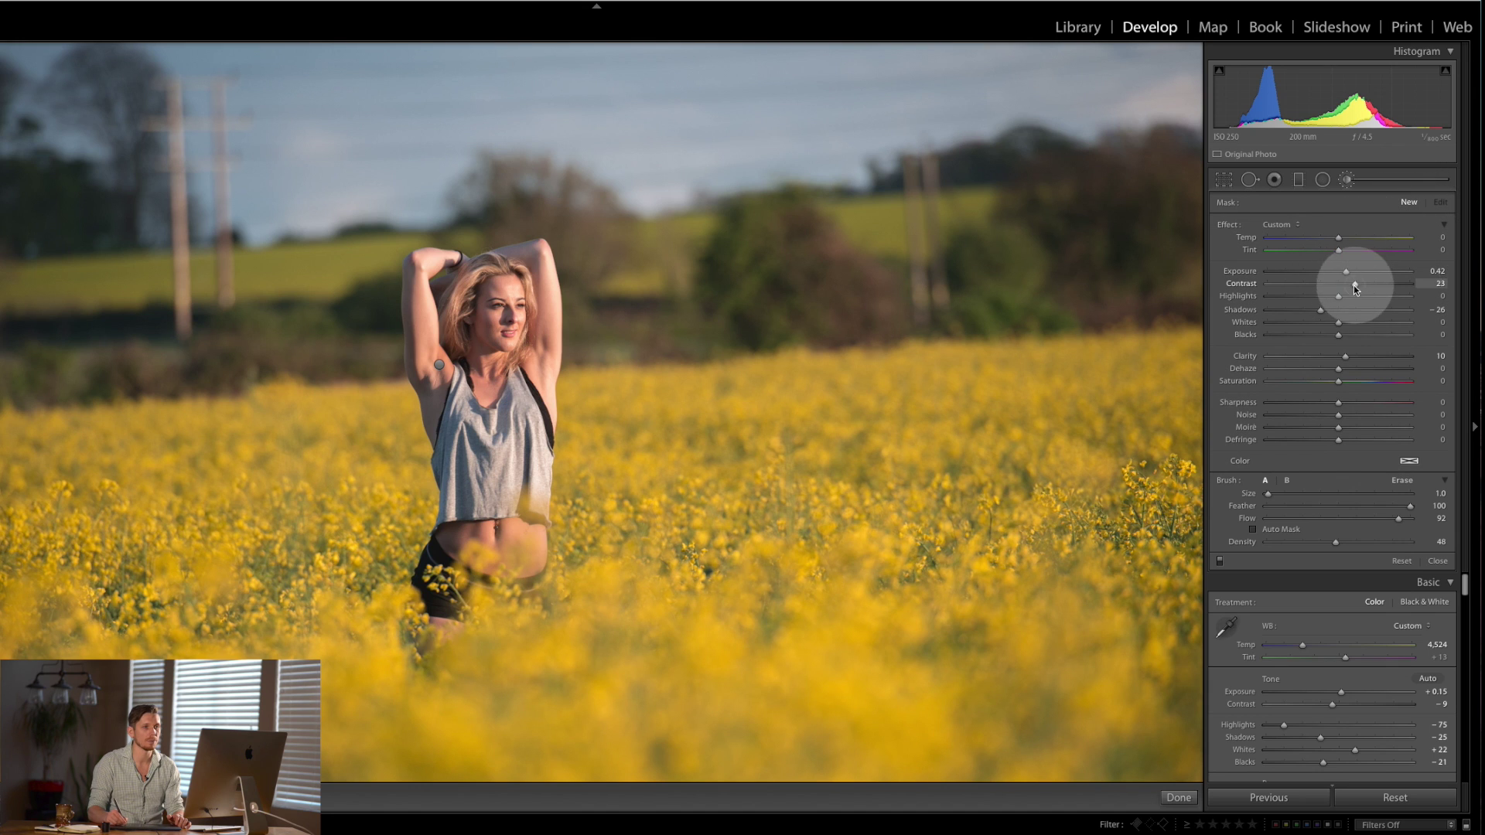
left_click_drag(1326, 288, 1352, 320)
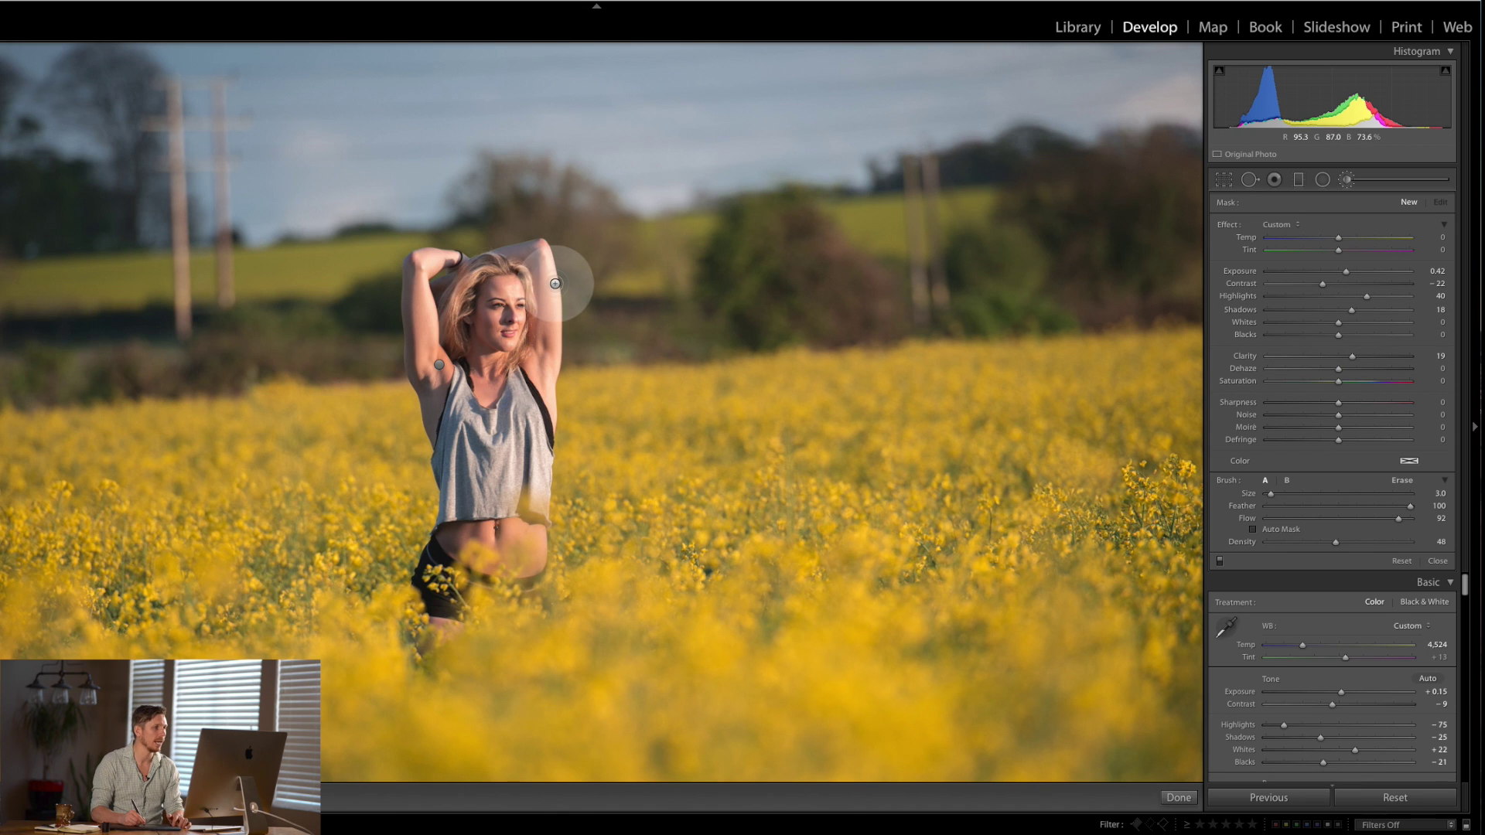
mouse_move(551, 282)
left_mouse_down()
mouse_move(563, 325)
mouse_move(547, 256)
mouse_move(556, 329)
mouse_move(540, 439)
mouse_move(550, 389)
left_mouse_up()
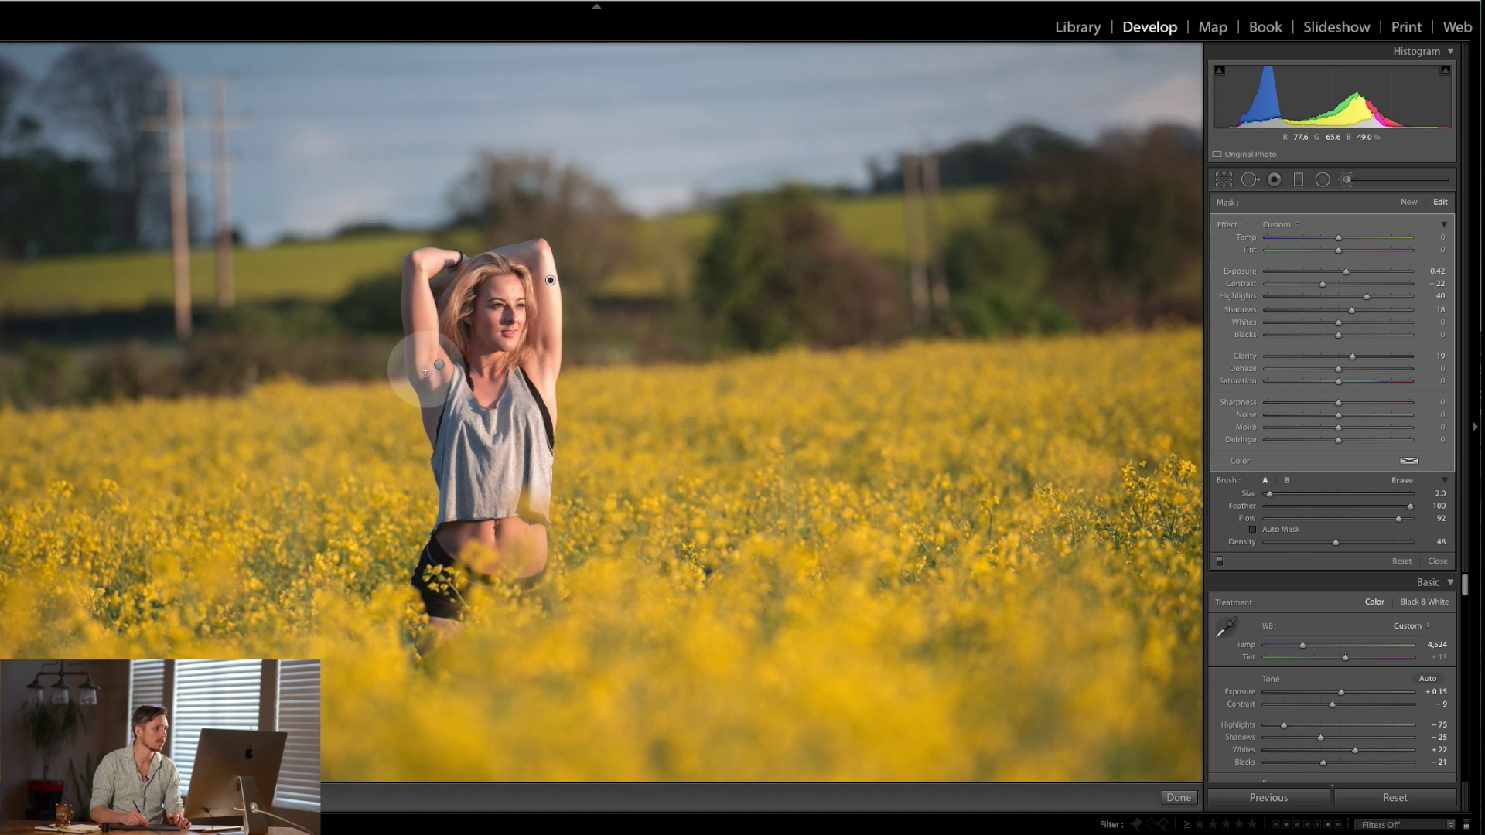
mouse_move(417, 283)
left_mouse_down()
mouse_move(437, 394)
mouse_move(464, 437)
left_mouse_up()
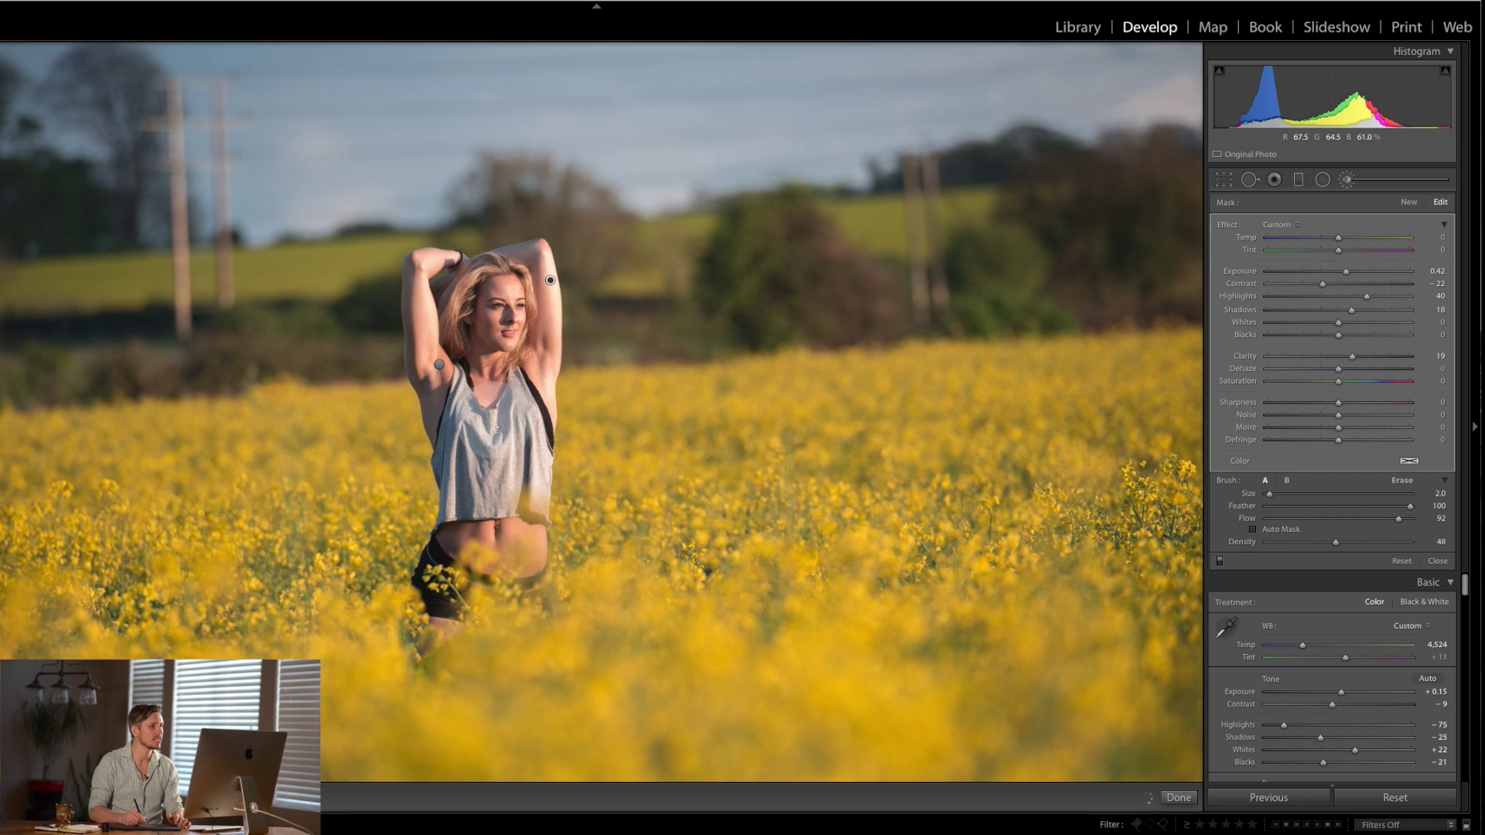
left_click_drag(533, 539, 471, 534)
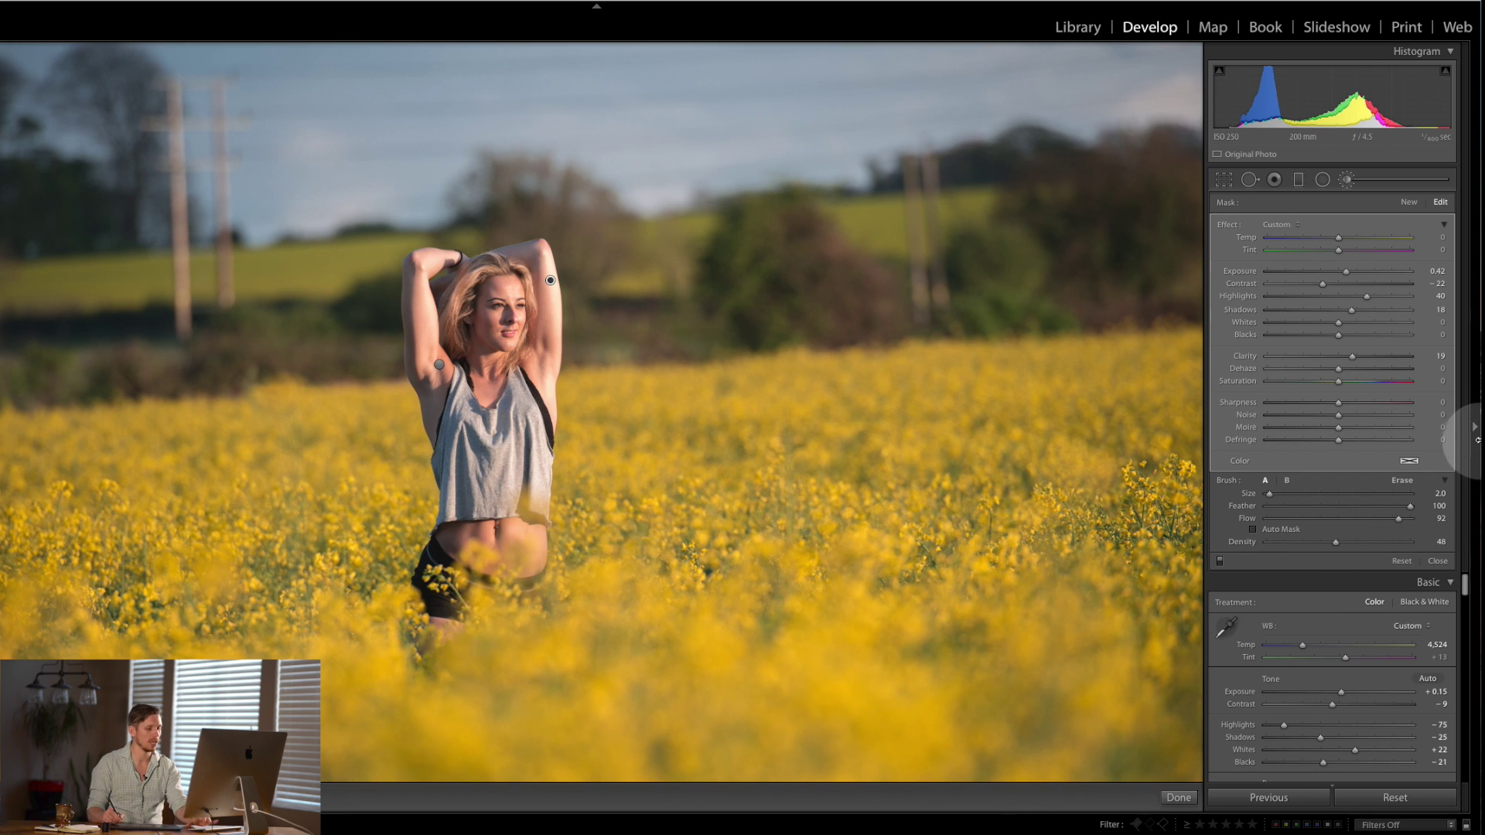
Step: Toggle the before/after view to compare the edits, then return to the Adjustment Brush
left_click(1347, 180)
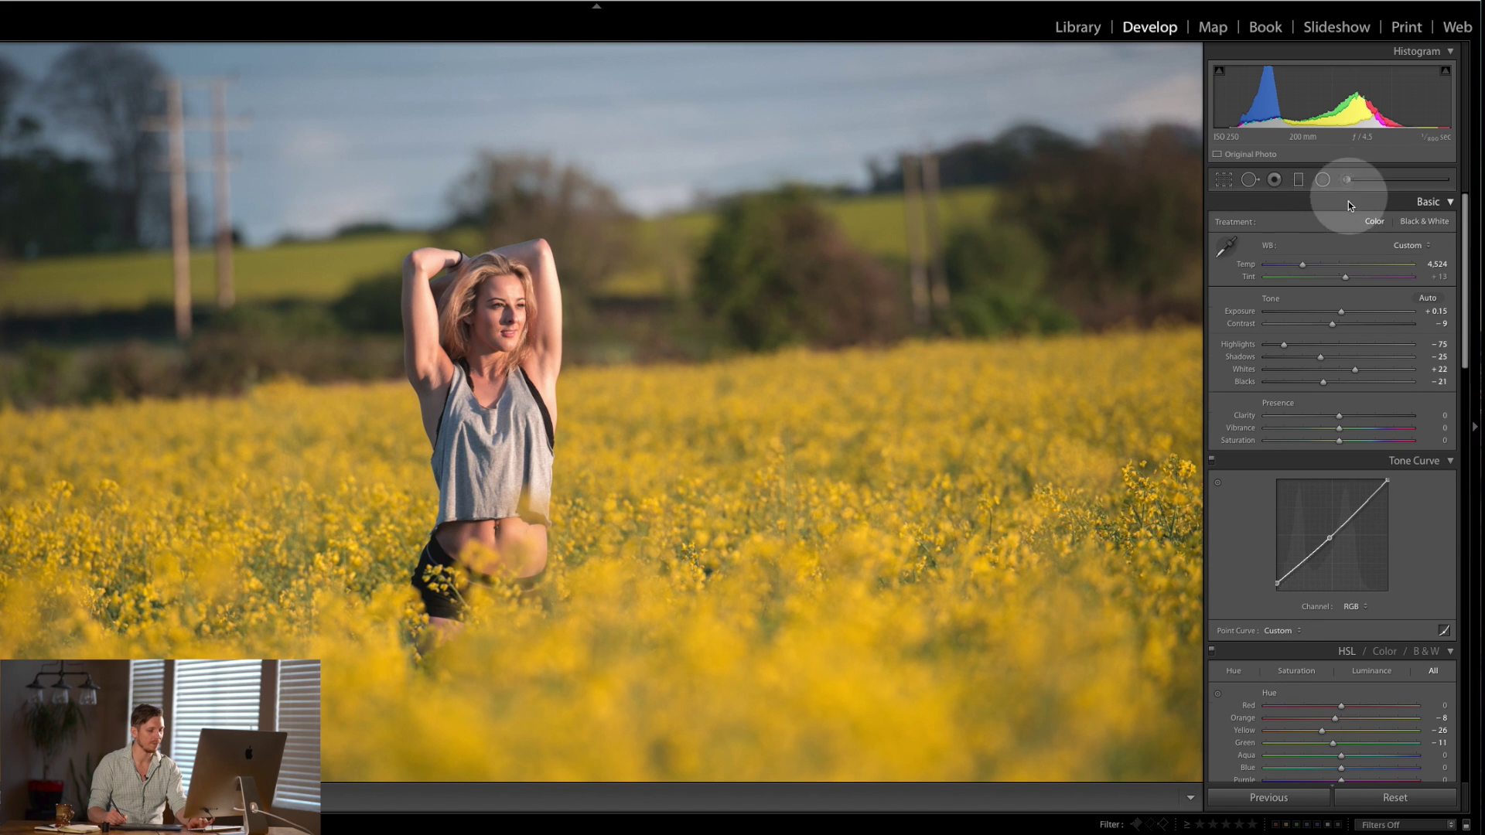
key("backslash")
key("backslash")
key("backslash")
key("backslash")
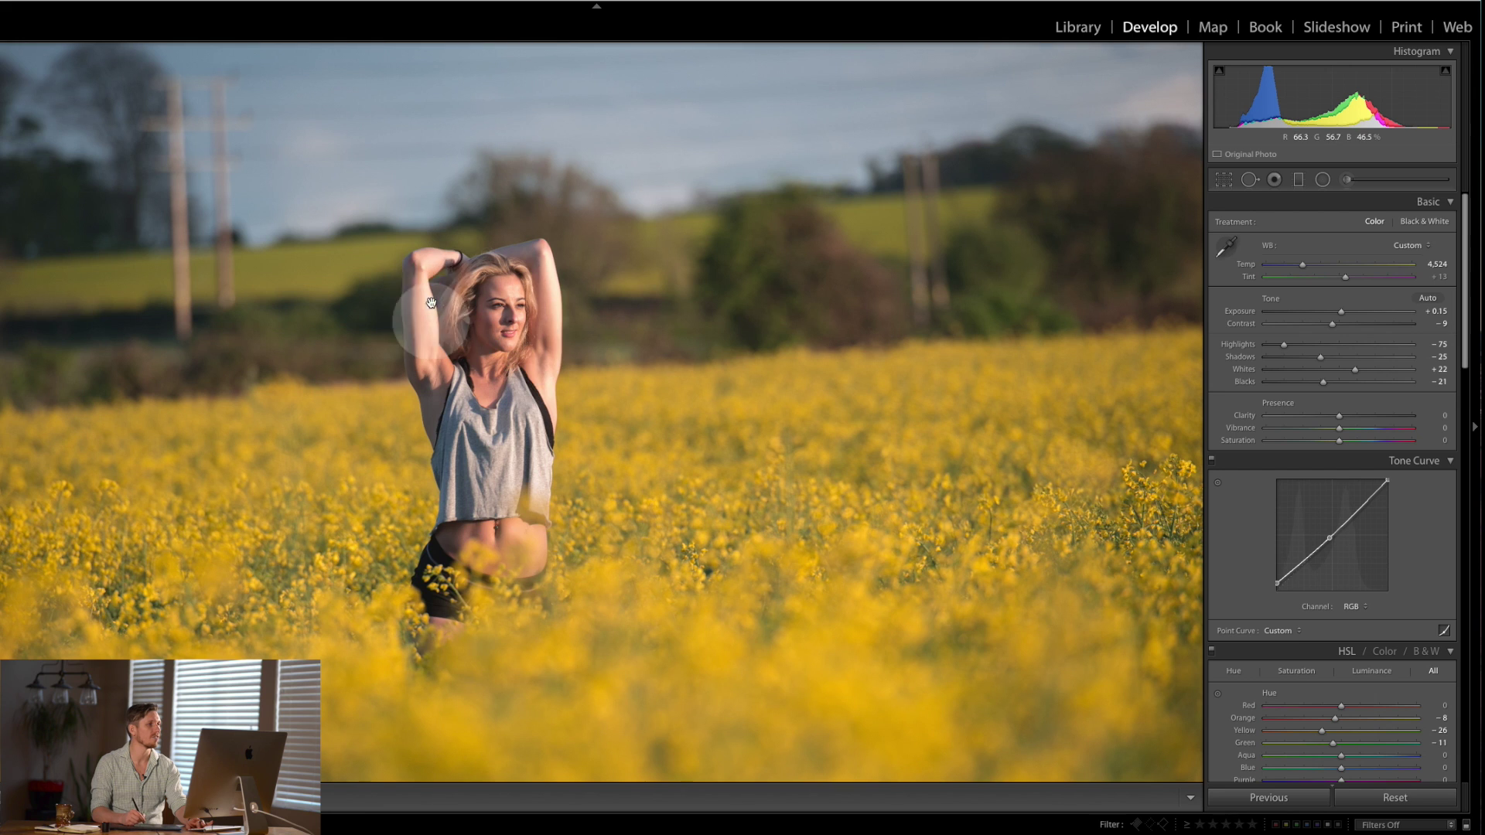
key("backslash")
key("backslash")
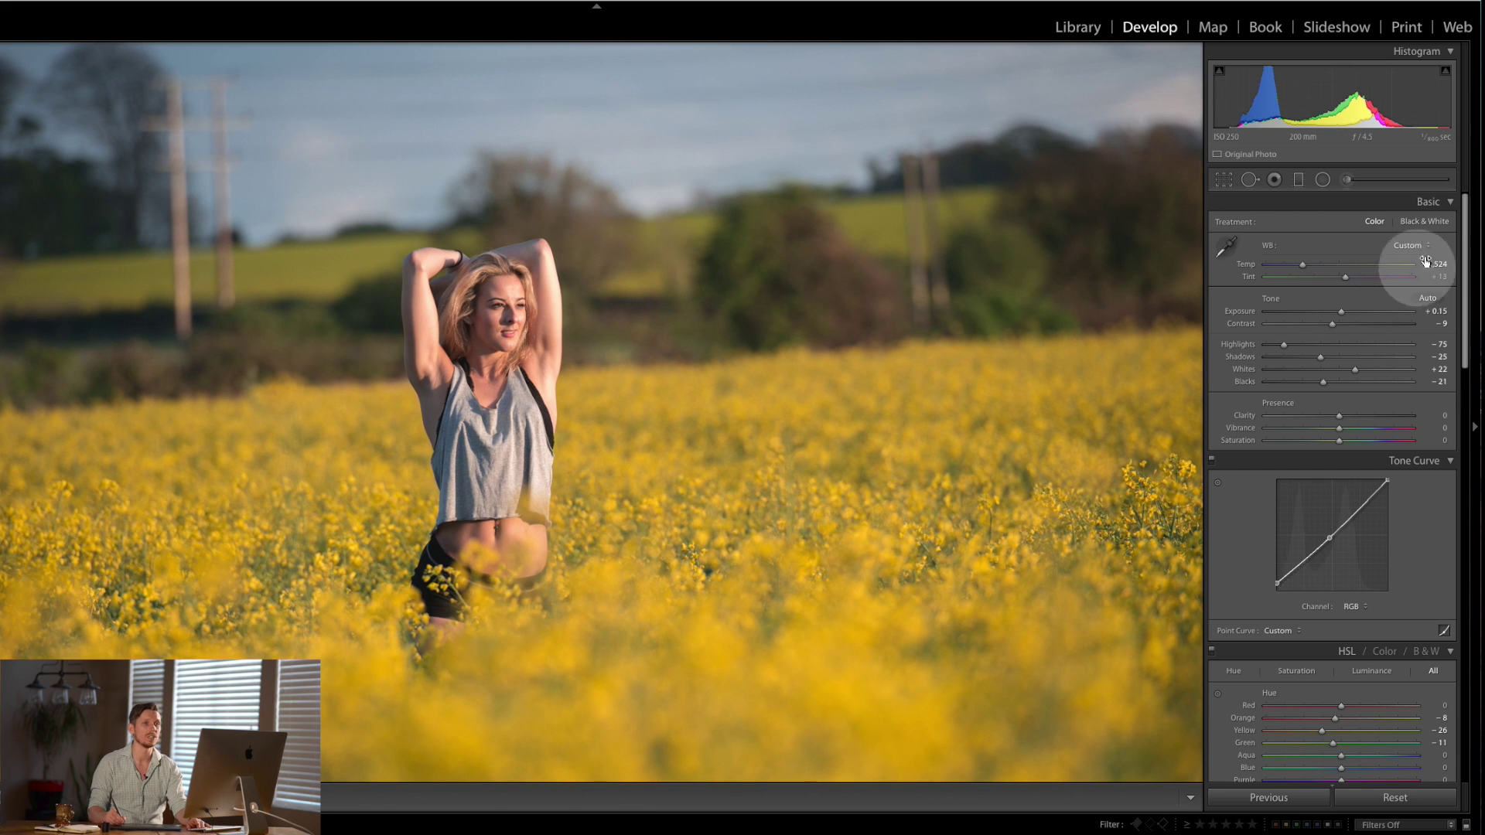
left_click(1350, 181)
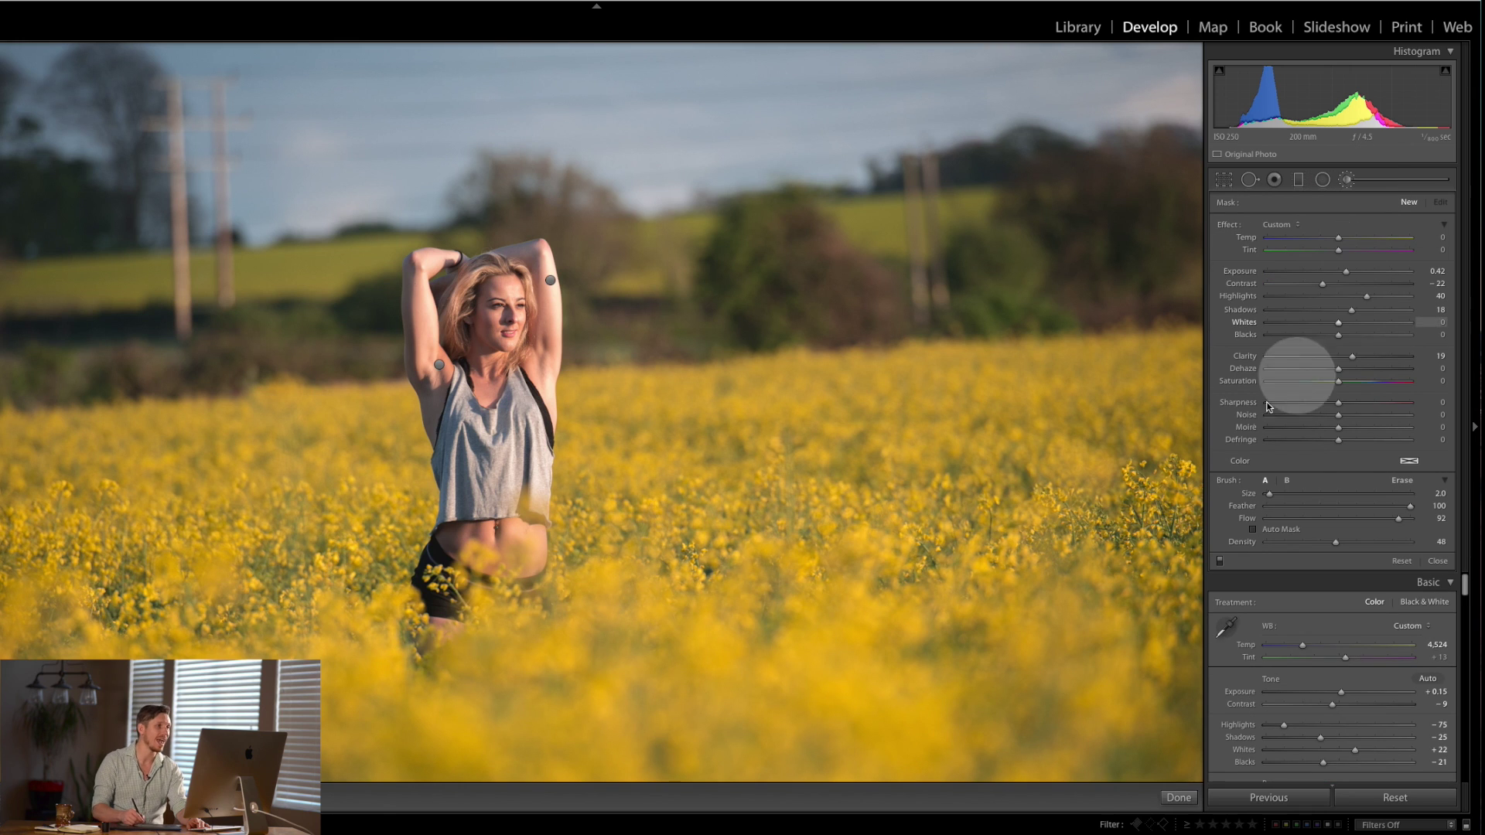
Step: Select the arm adjustment and trial its Exposure up to 4.00 and down to dark
left_click(551, 283)
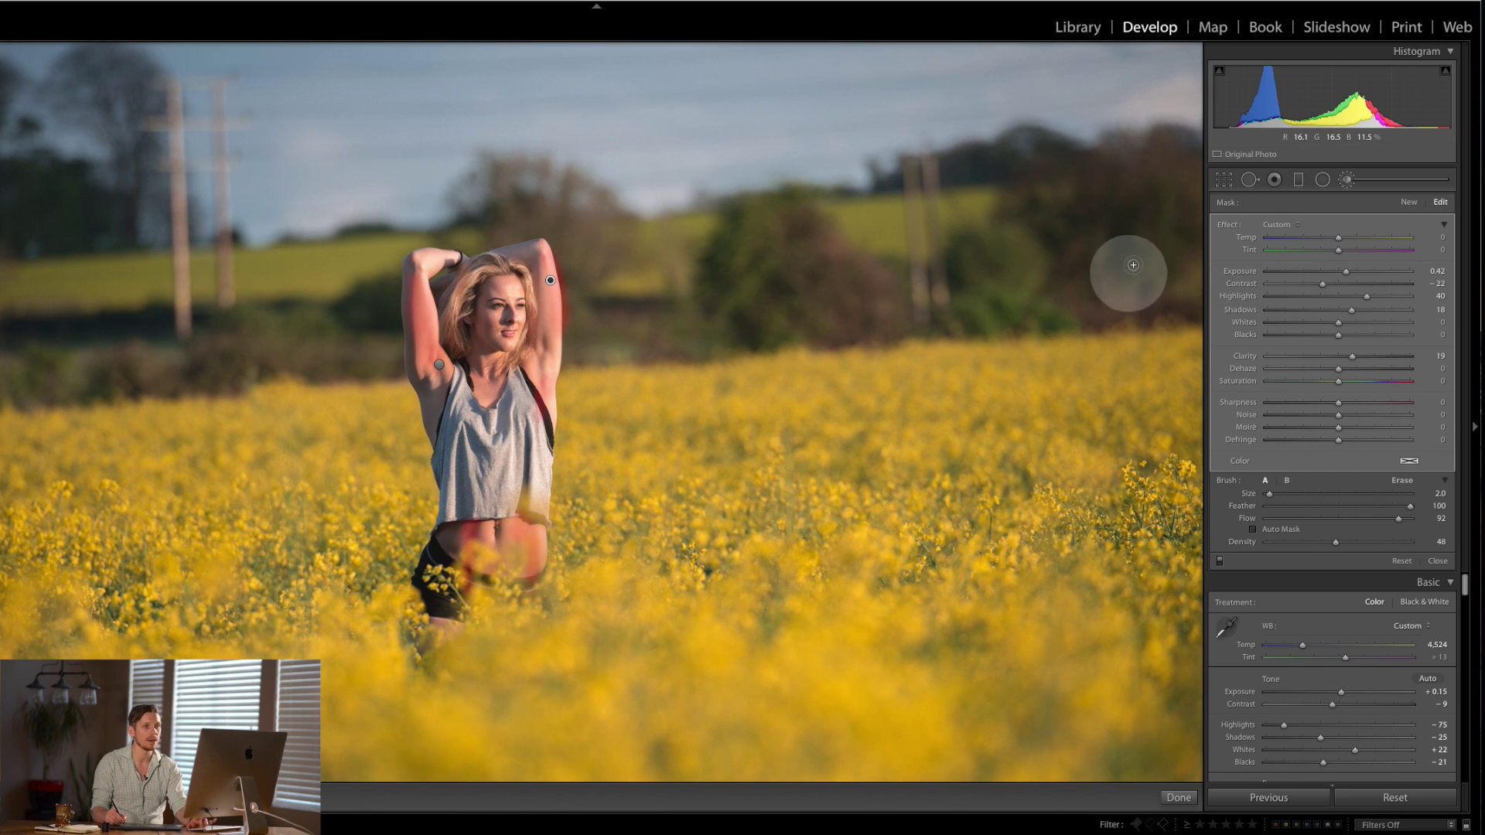
left_click_drag(1347, 273, 1425, 282)
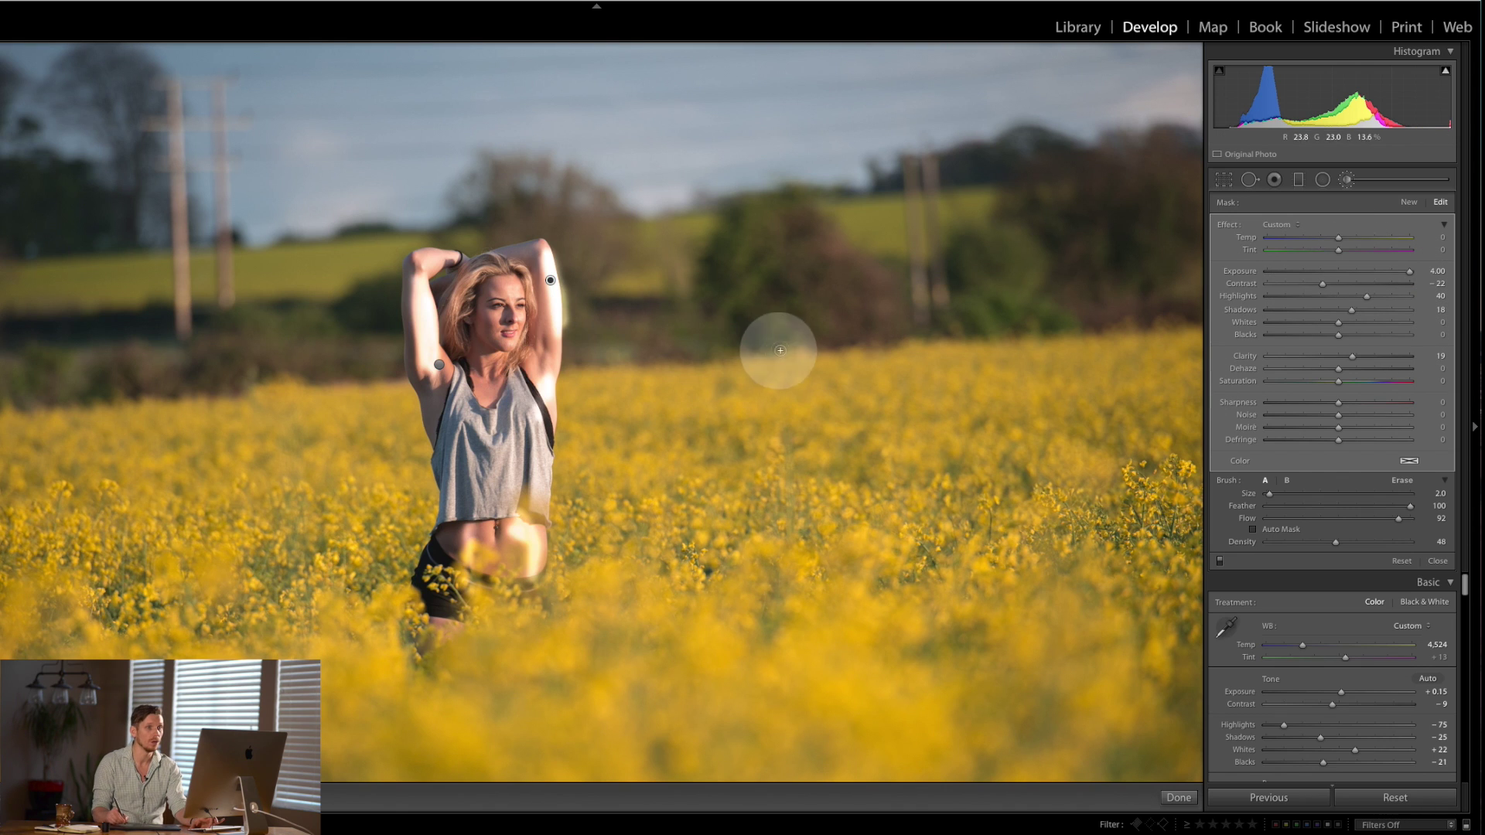
left_click_drag(1406, 271, 1439, 276)
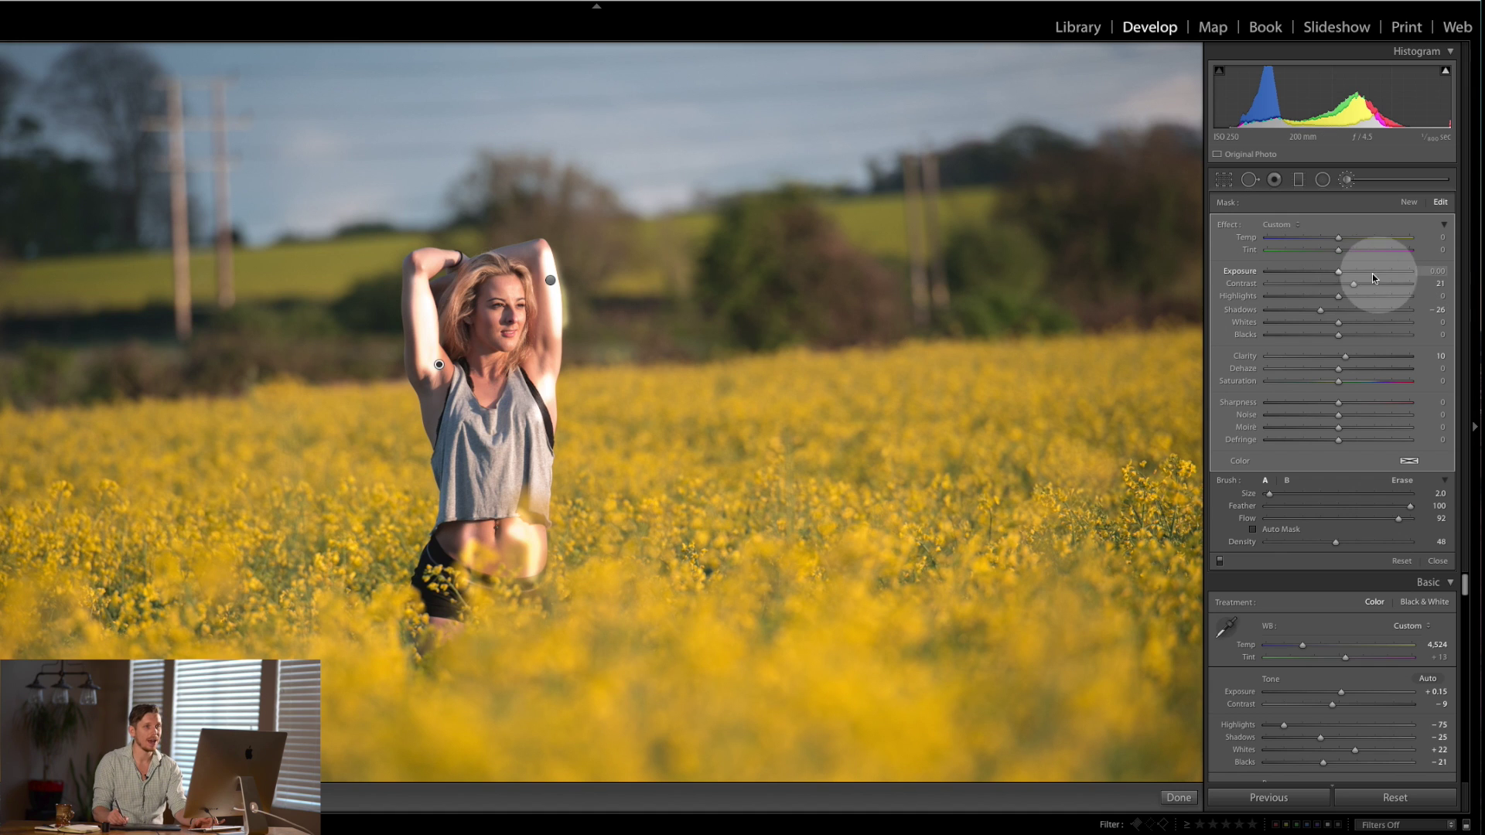
left_click_drag(1333, 271, 1255, 291)
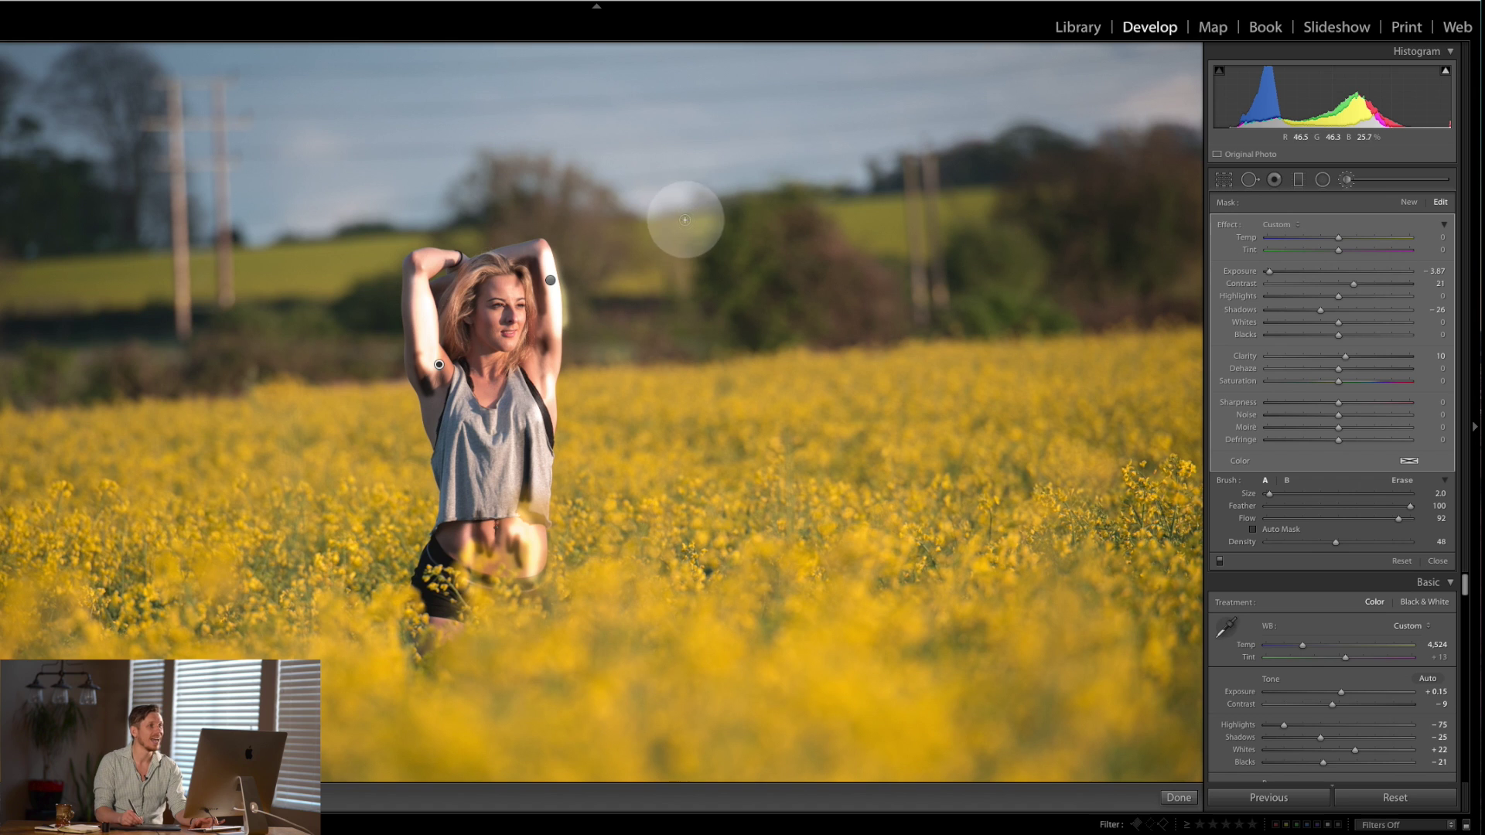
Step: Paint a test stroke in the sky, then delete it along with the arm brightening adjustments
left_click_drag(686, 138, 857, 269)
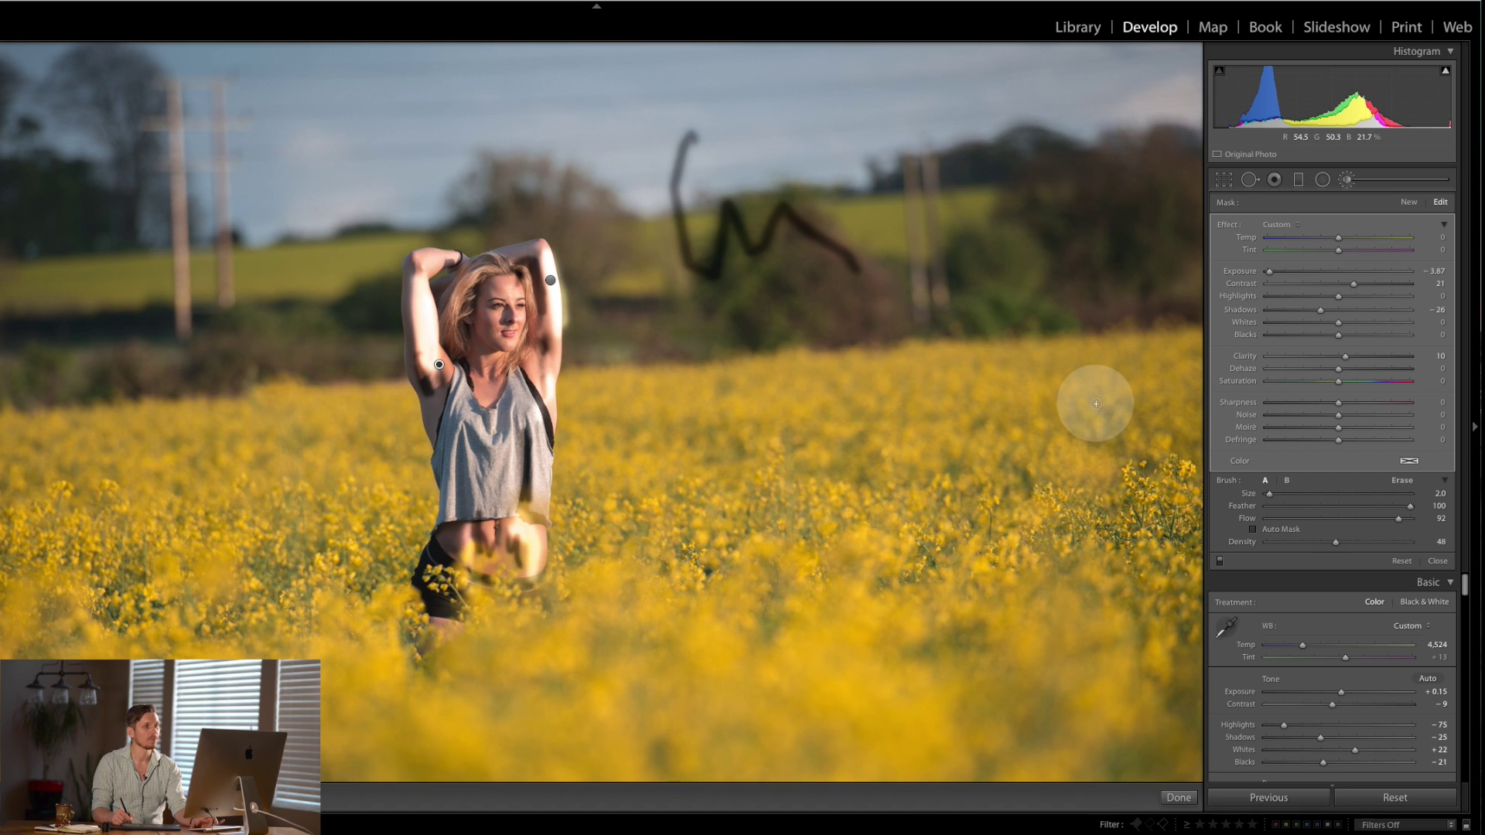
mouse_move(1271, 271)
left_mouse_down()
mouse_move(1432, 272)
mouse_move(1244, 273)
left_mouse_up()
left_click_drag(438, 368, 439, 373)
key("Delete")
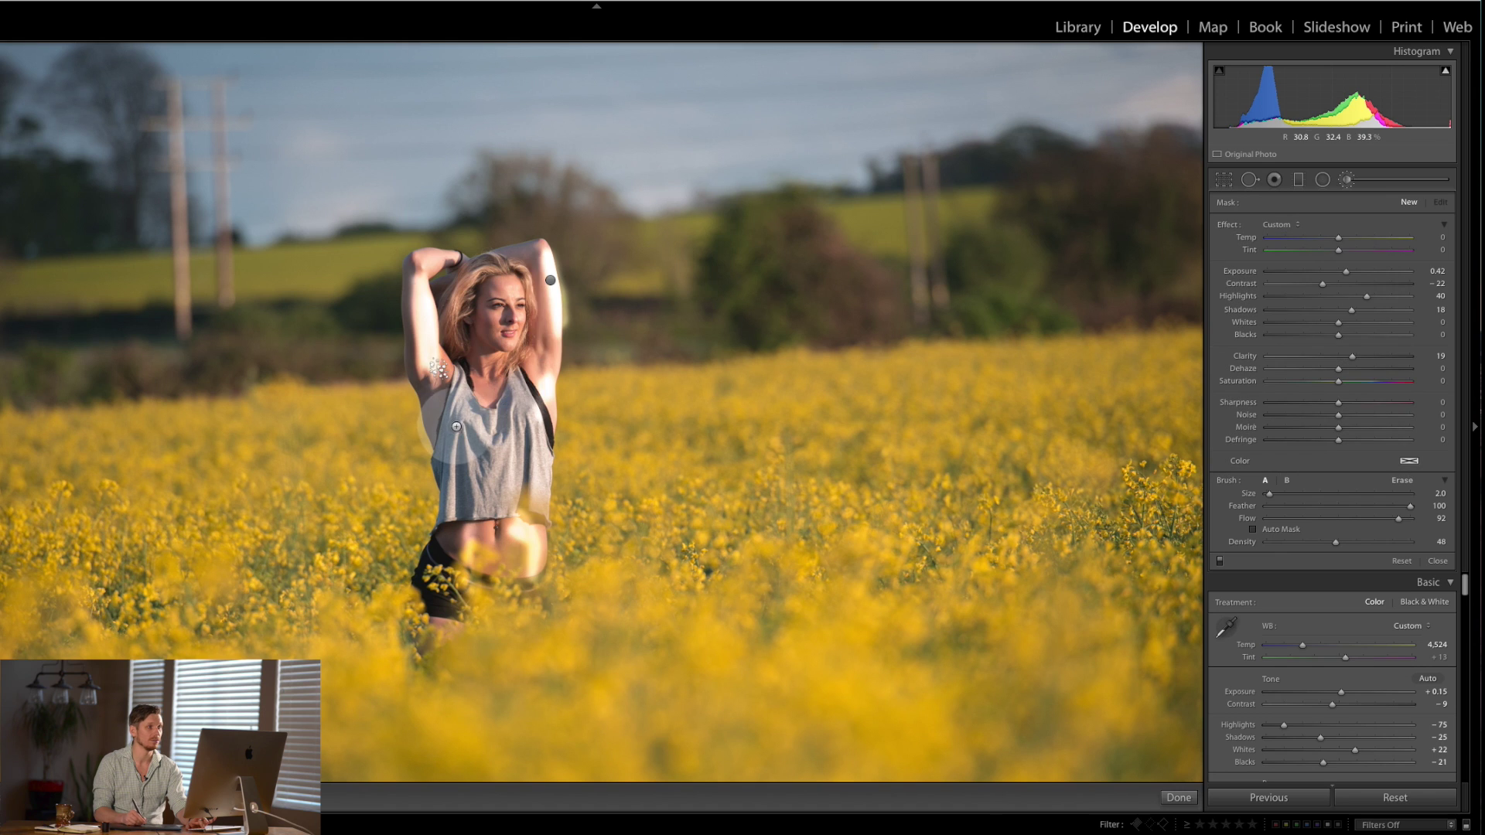
left_click(551, 282)
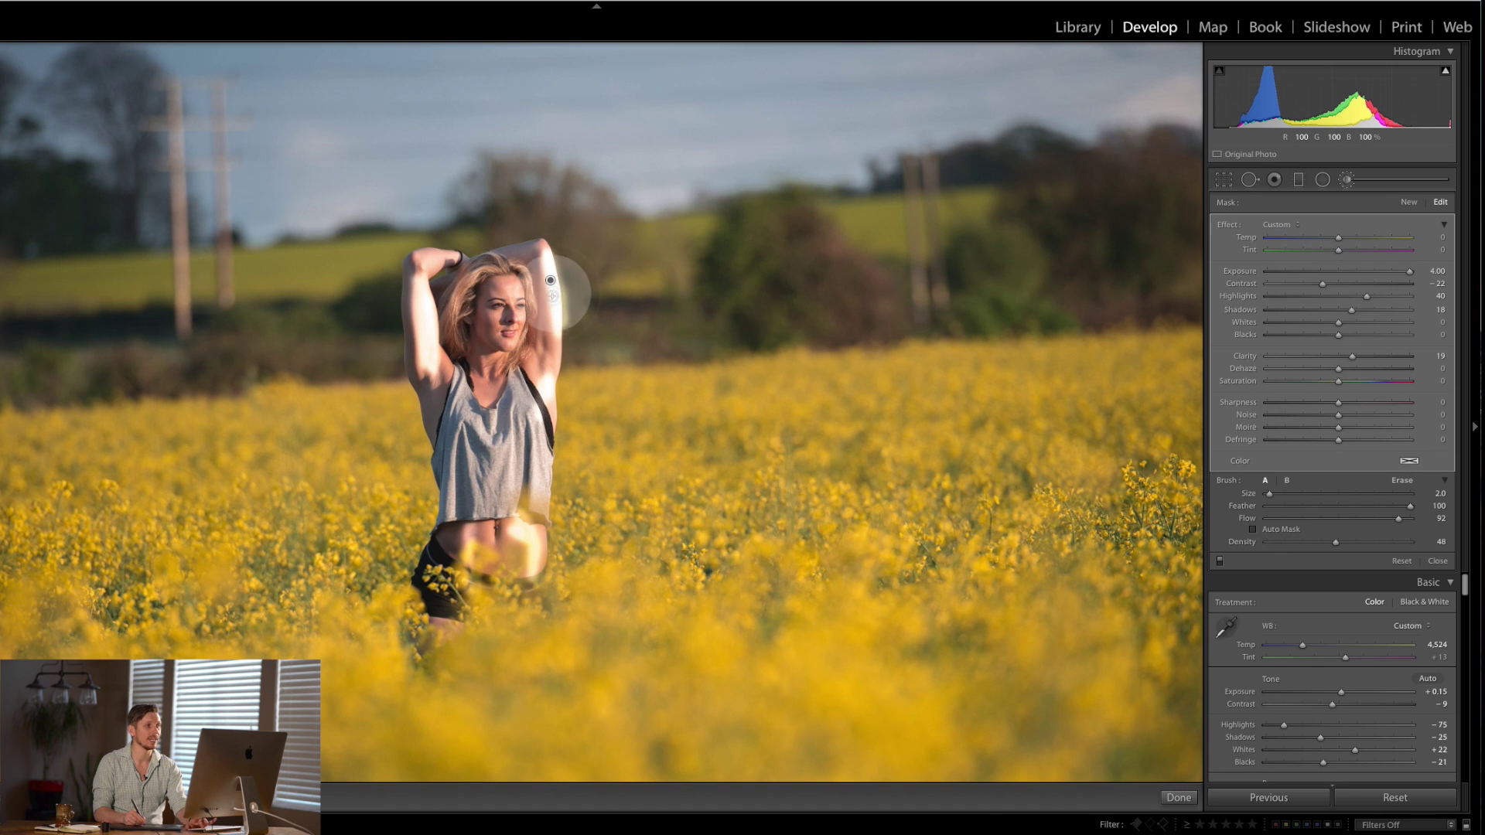
key("Delete")
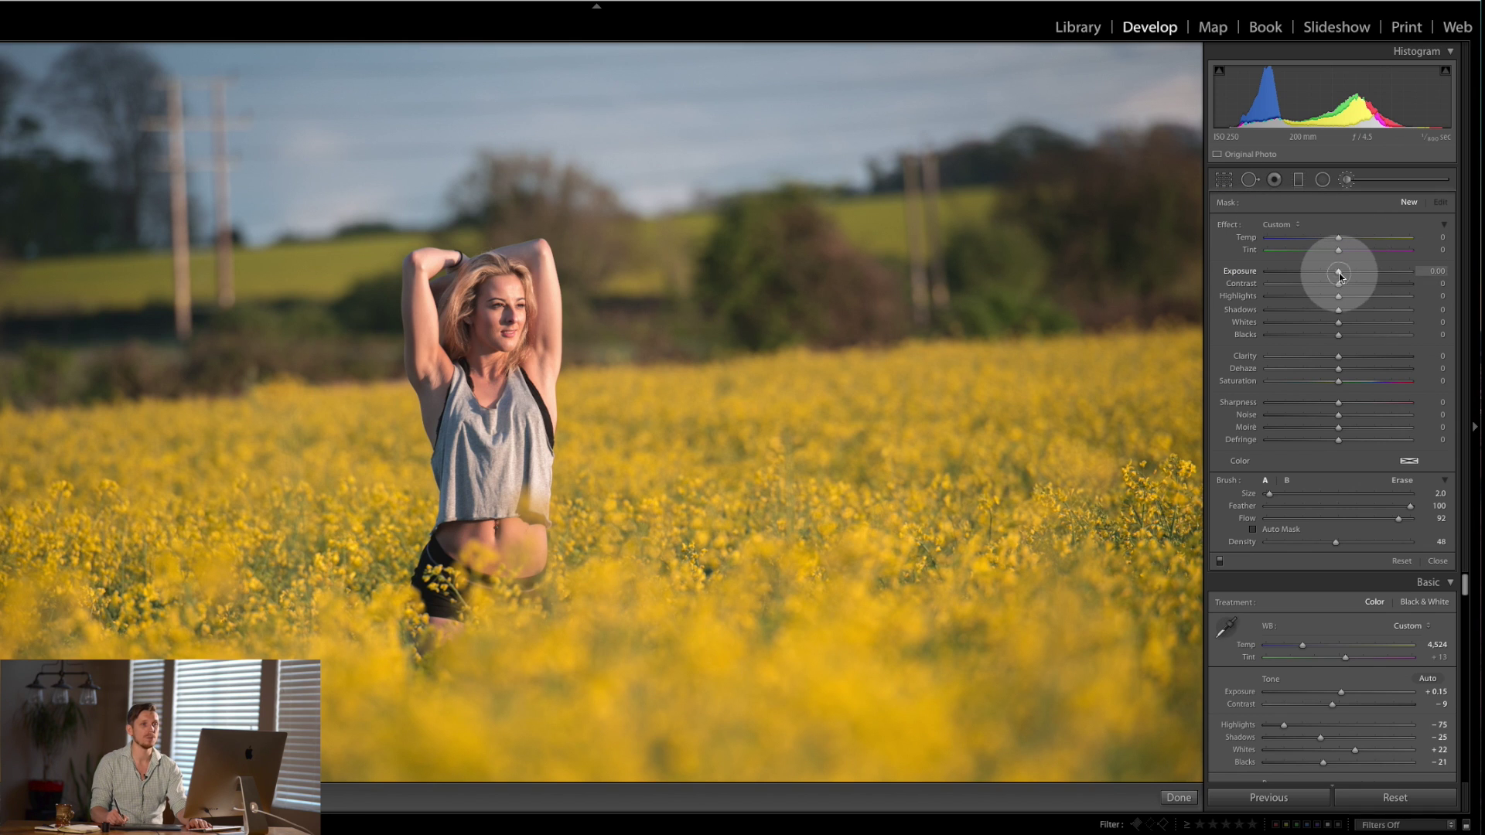
Step: Raise the brush Exposure to 3.58, enlarge the brush, and dab it over the woman
left_click_drag(1390, 272, 1403, 276)
key("bracketright")
key("bracketright")
key("bracketright")
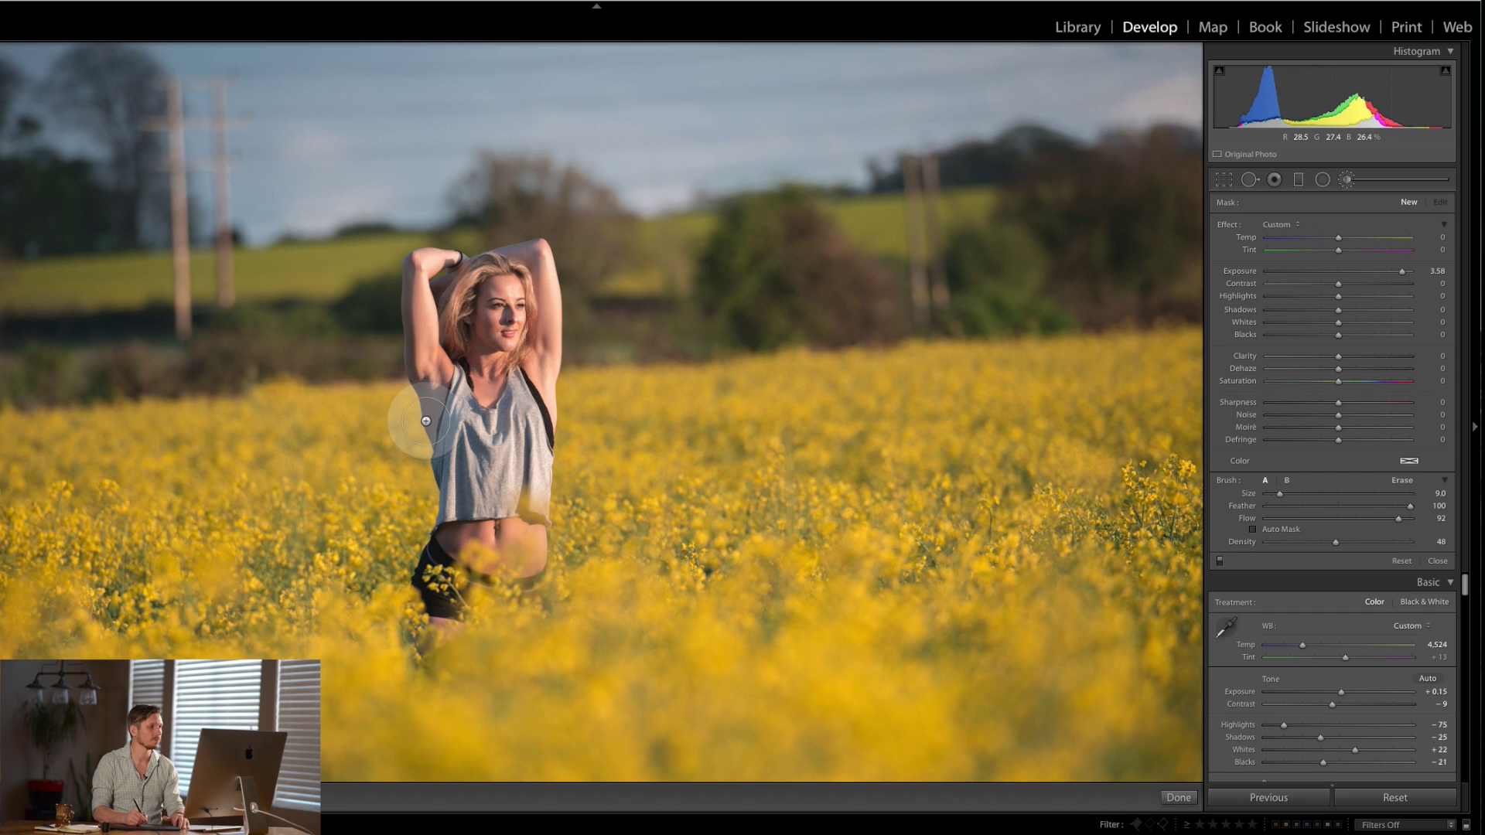
key("bracketright")
key("bracketright")
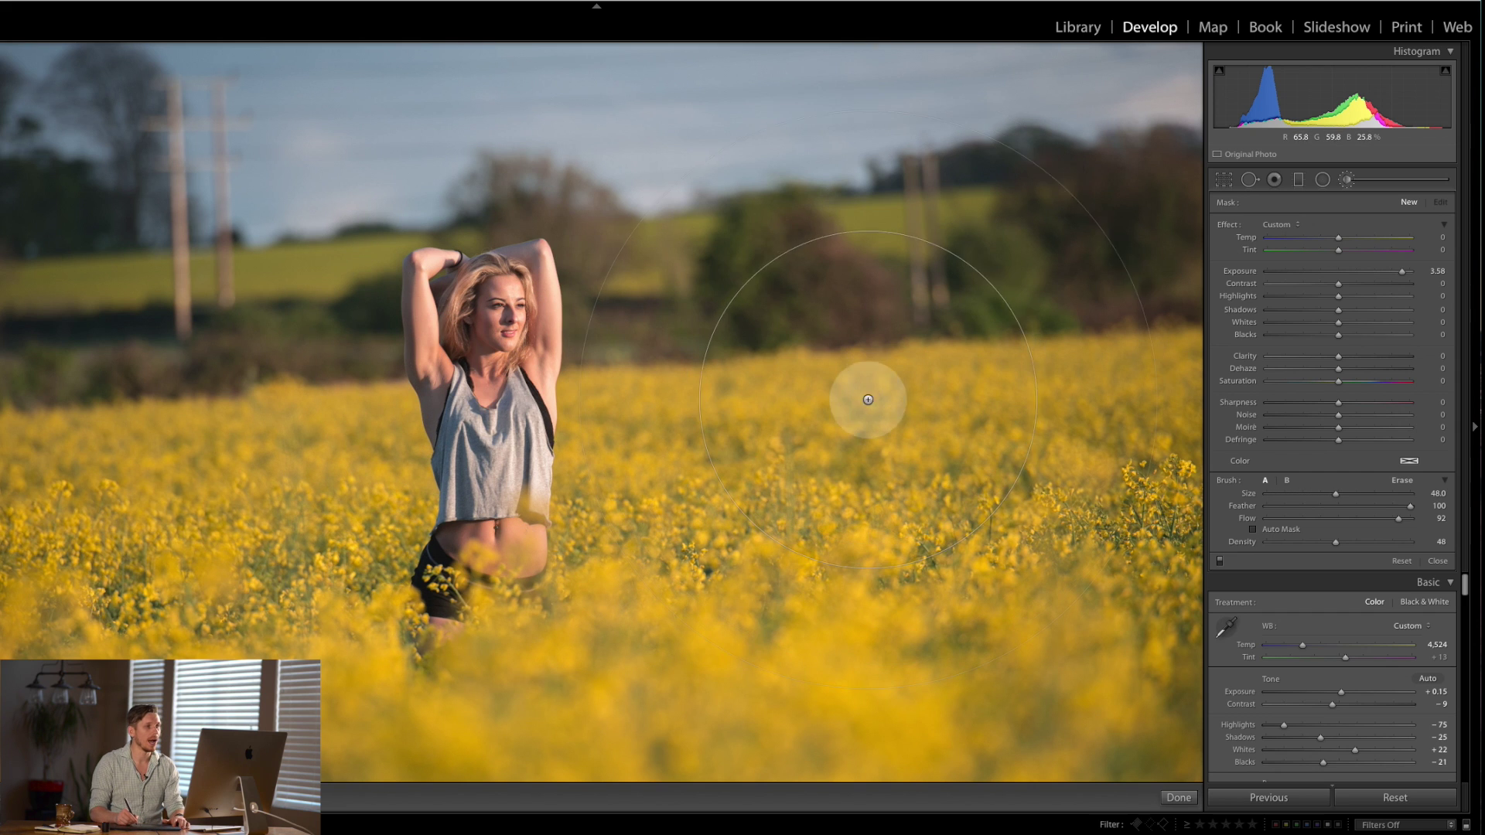
key("bracketright")
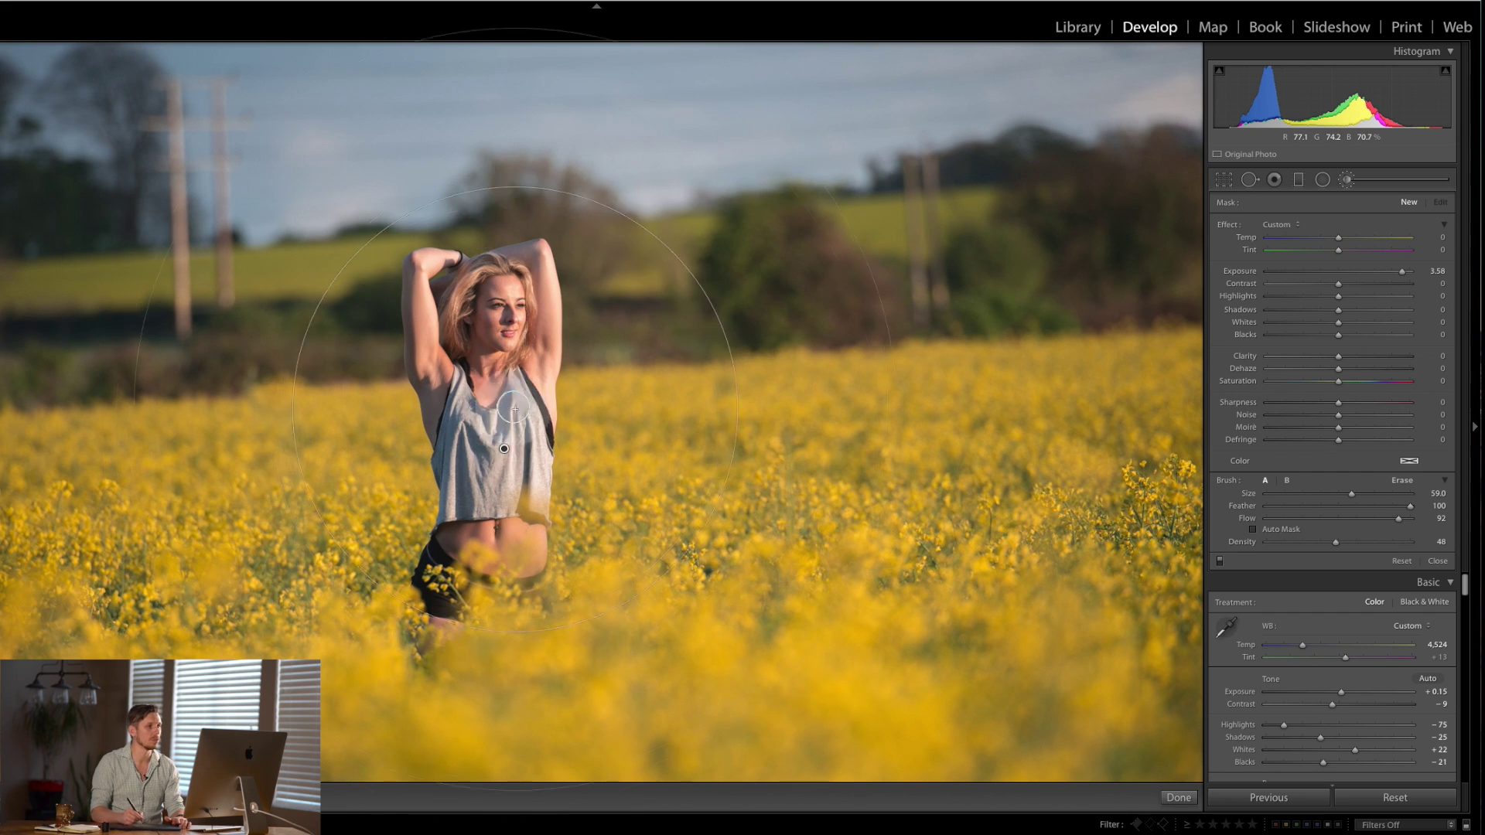
left_click(505, 448)
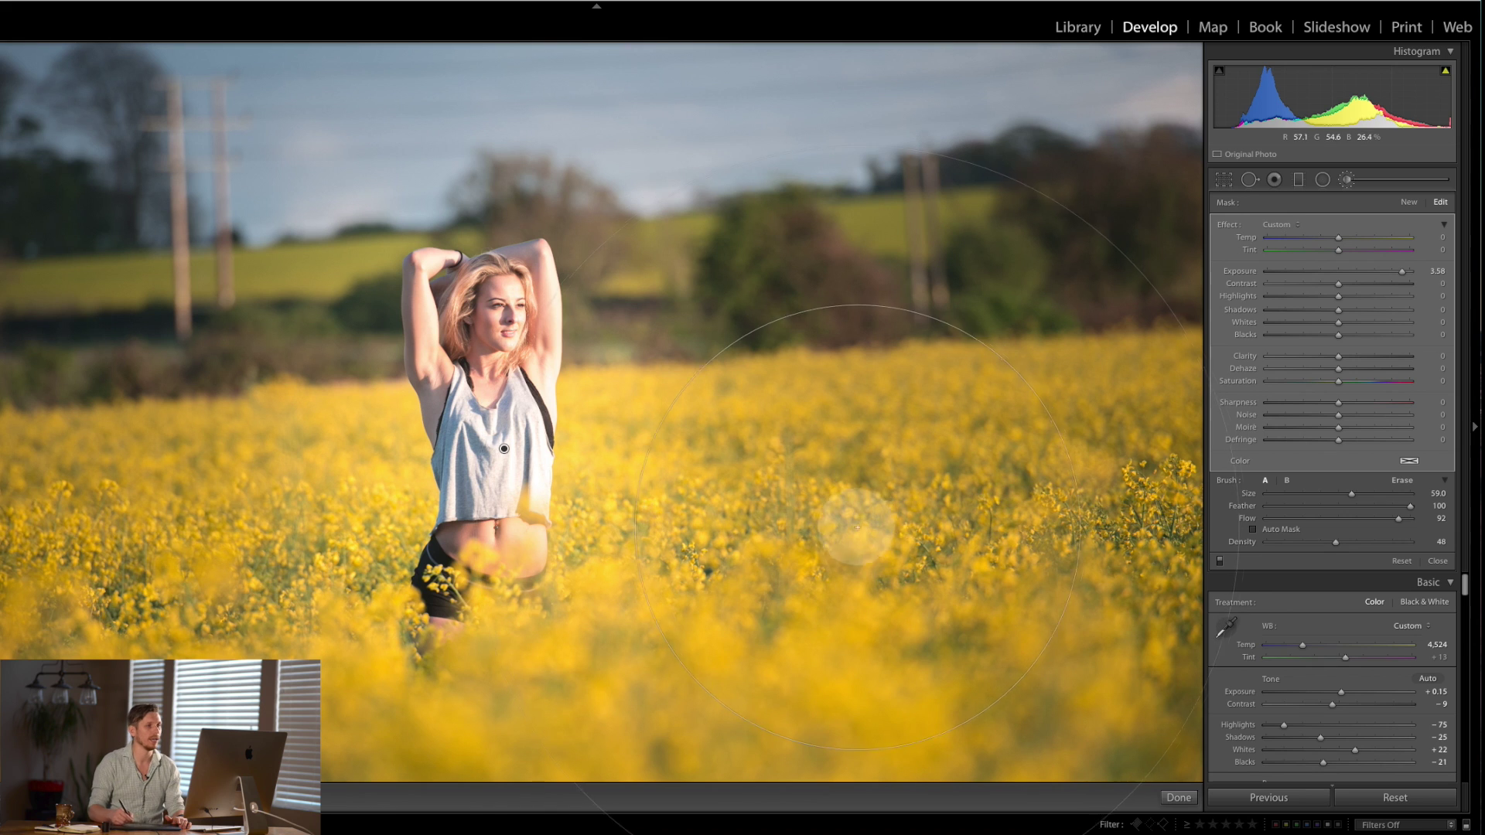
Step: Retune the stroke to Exposure 1.60 and Temp -100, view its mask overlay, then delete it
left_click(1355, 272)
left_click_drag(1362, 271, 1368, 271)
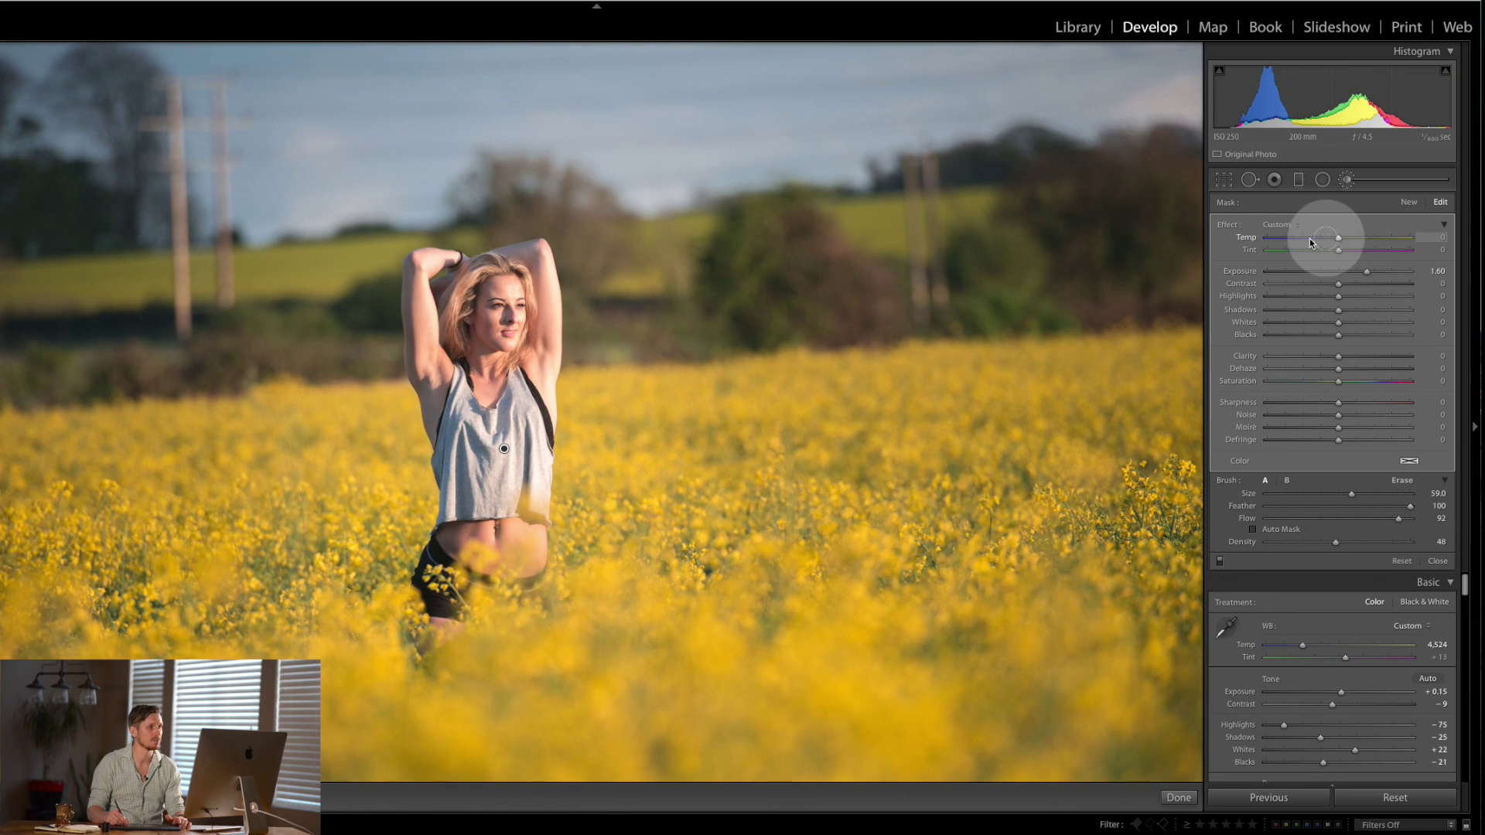
left_click_drag(1269, 246, 1261, 252)
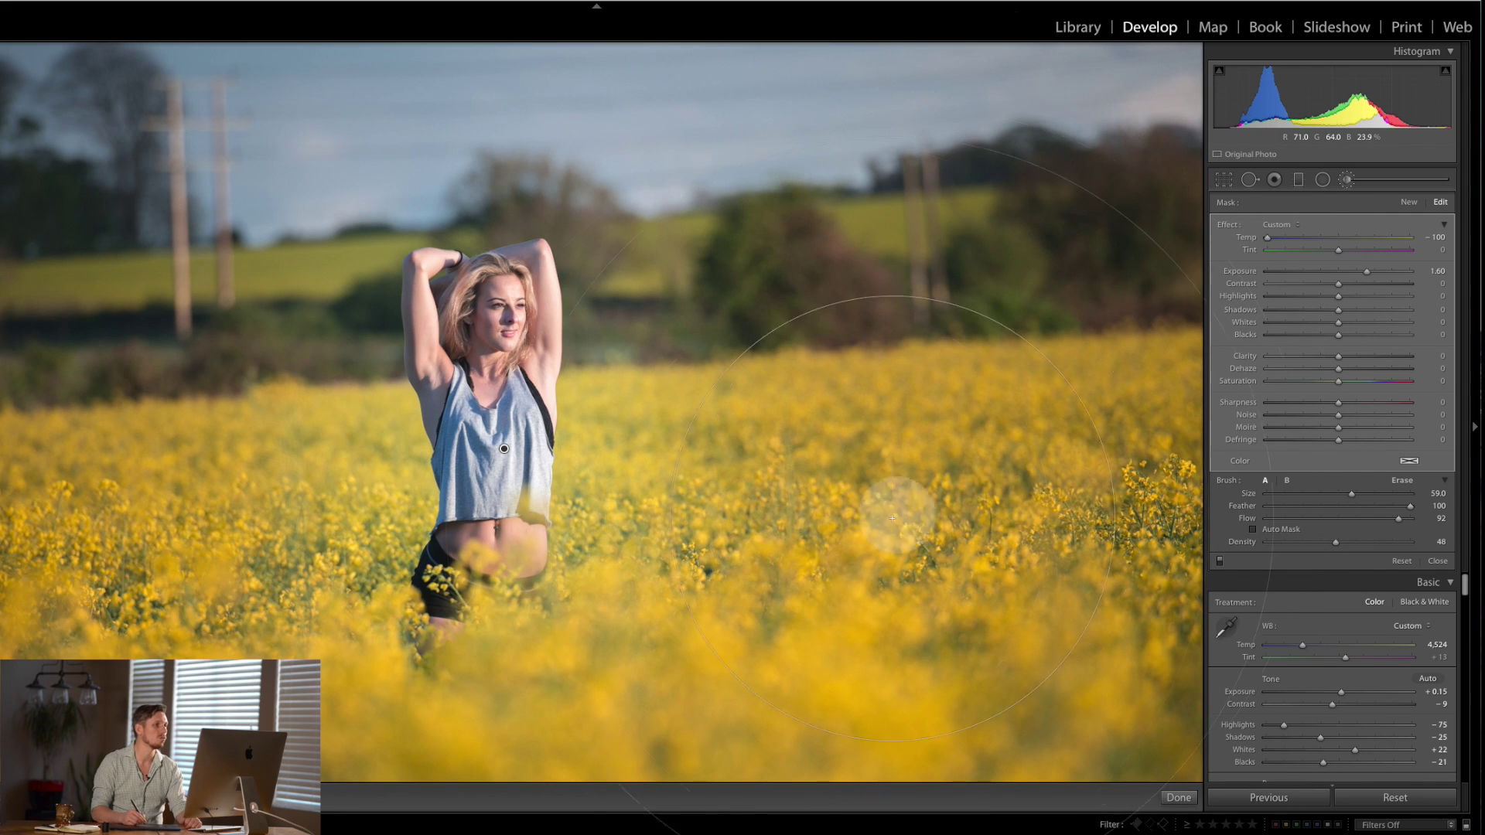
left_click(1402, 480)
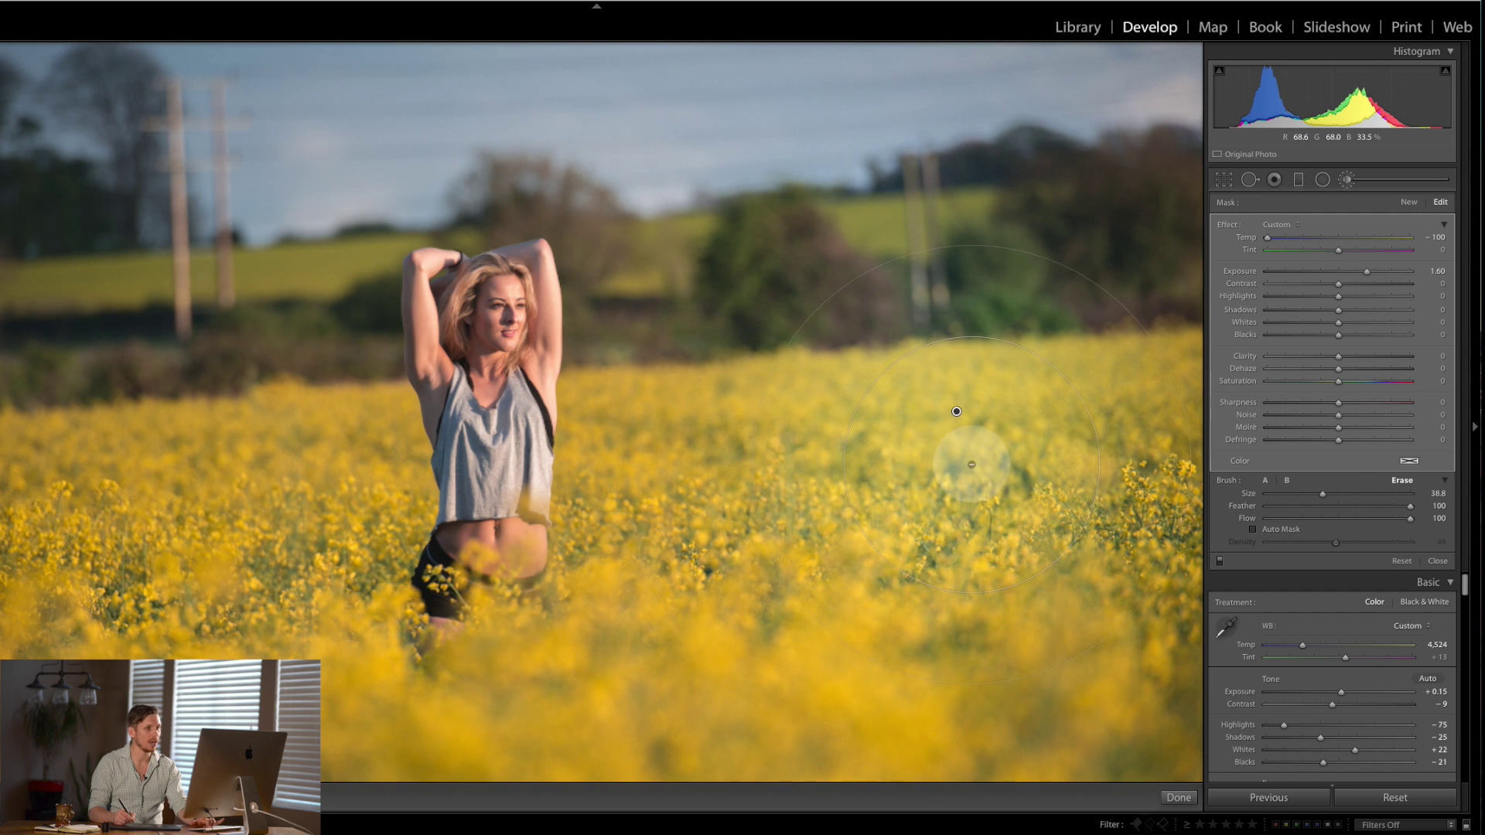
key("o")
mouse_move(957, 412)
left_mouse_down()
mouse_move(814, 458)
mouse_move(242, 458)
mouse_move(392, 503)
mouse_move(1060, 537)
mouse_move(991, 627)
mouse_move(590, 338)
mouse_move(584, 351)
left_mouse_up()
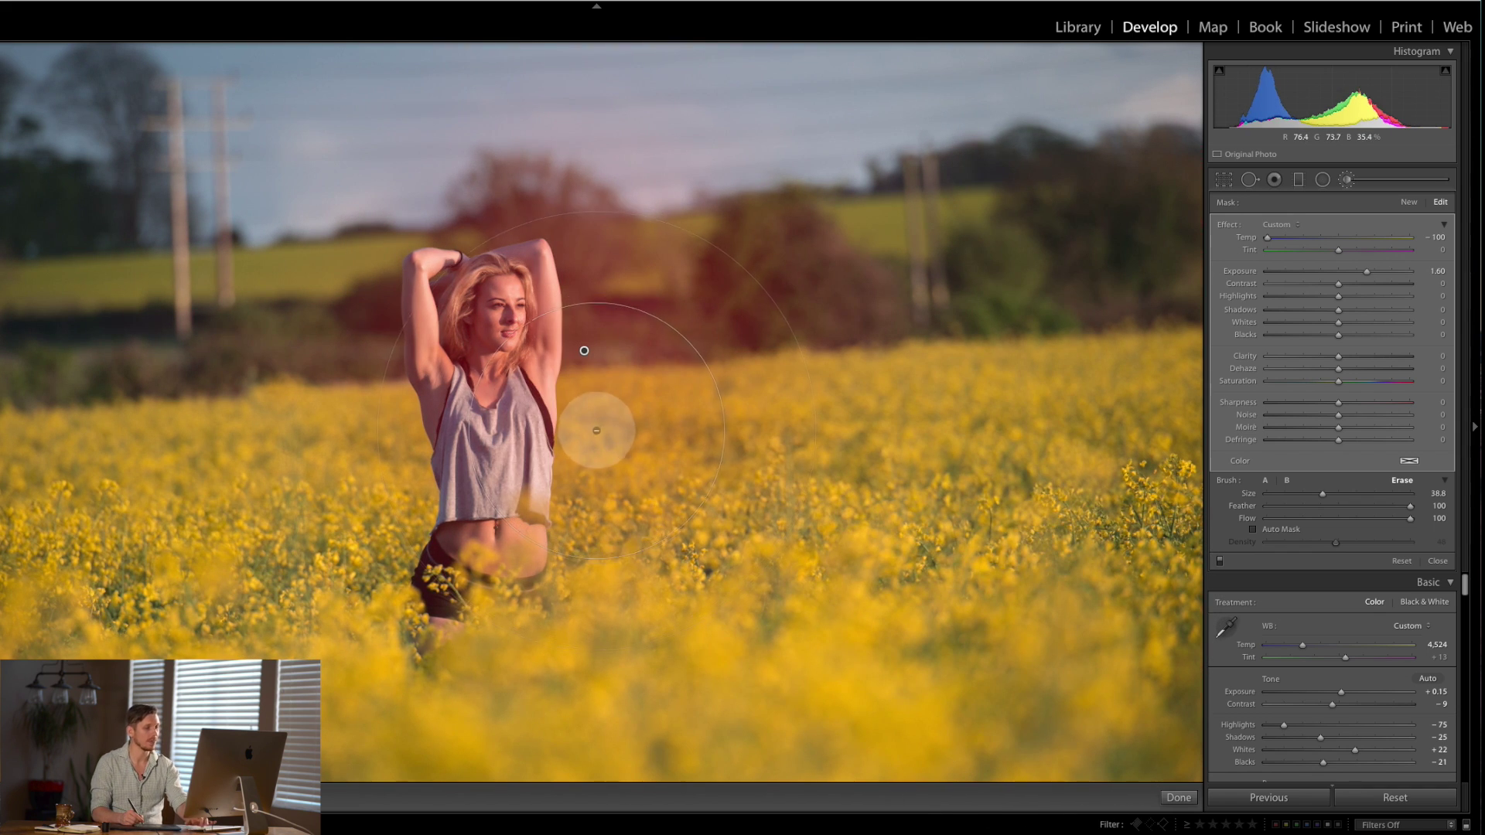
key("Delete")
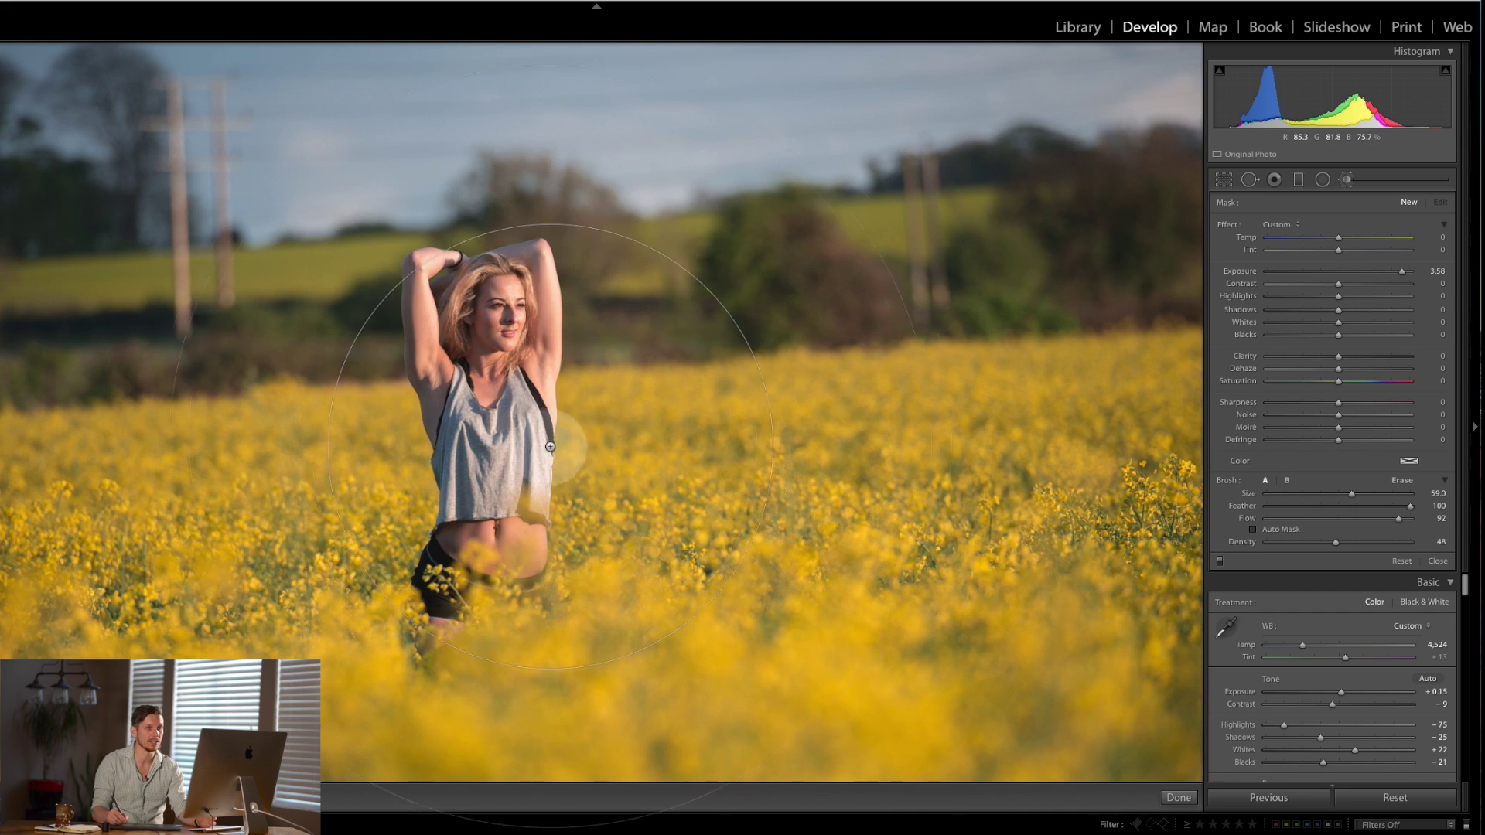
Step: Set Temp to 100 and paint warm light over the left side of the field
left_click_drag(1341, 238, 1432, 239)
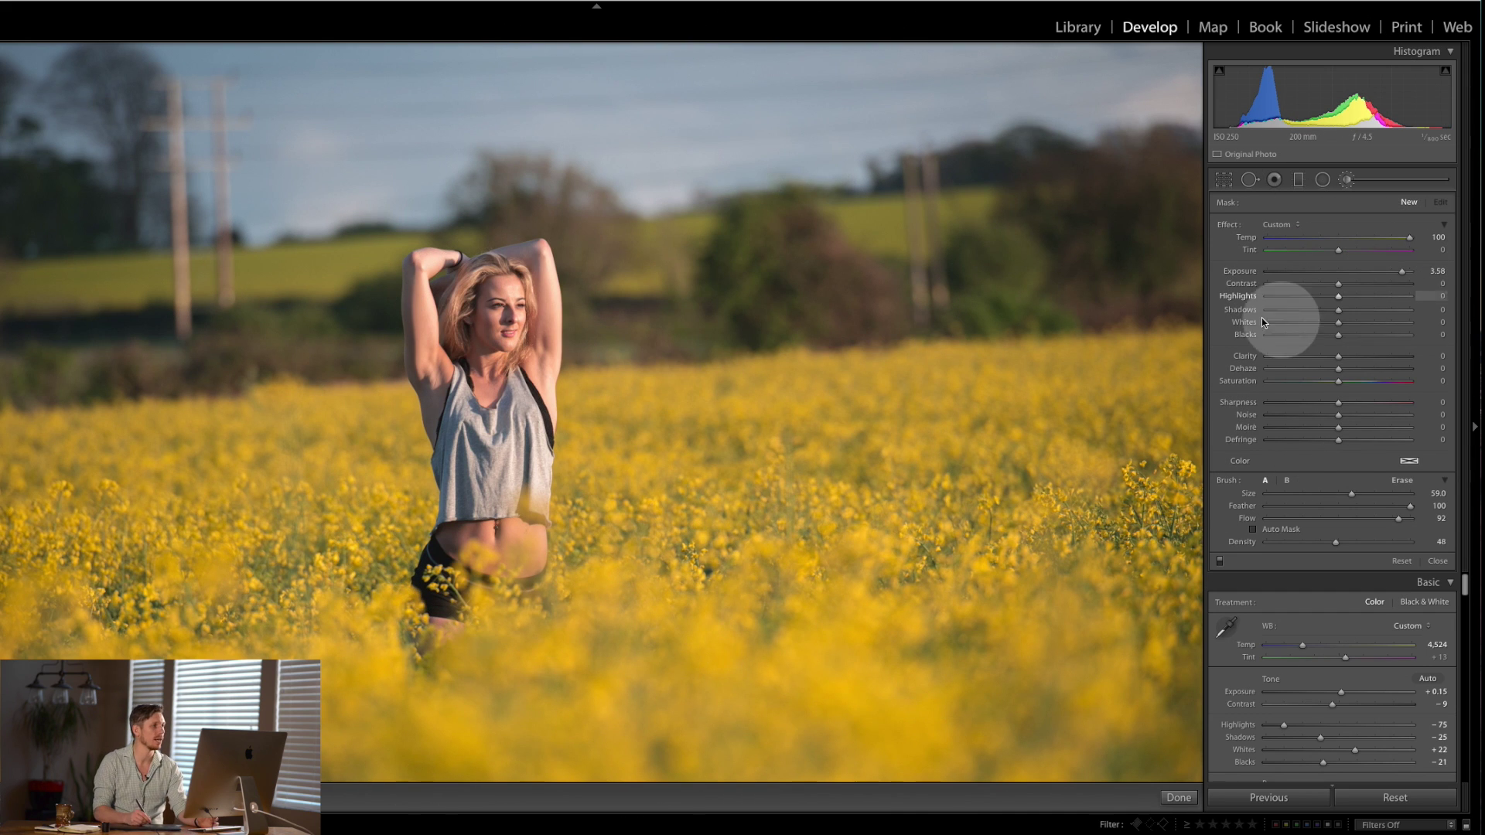
left_click_drag(264, 384, 323, 420)
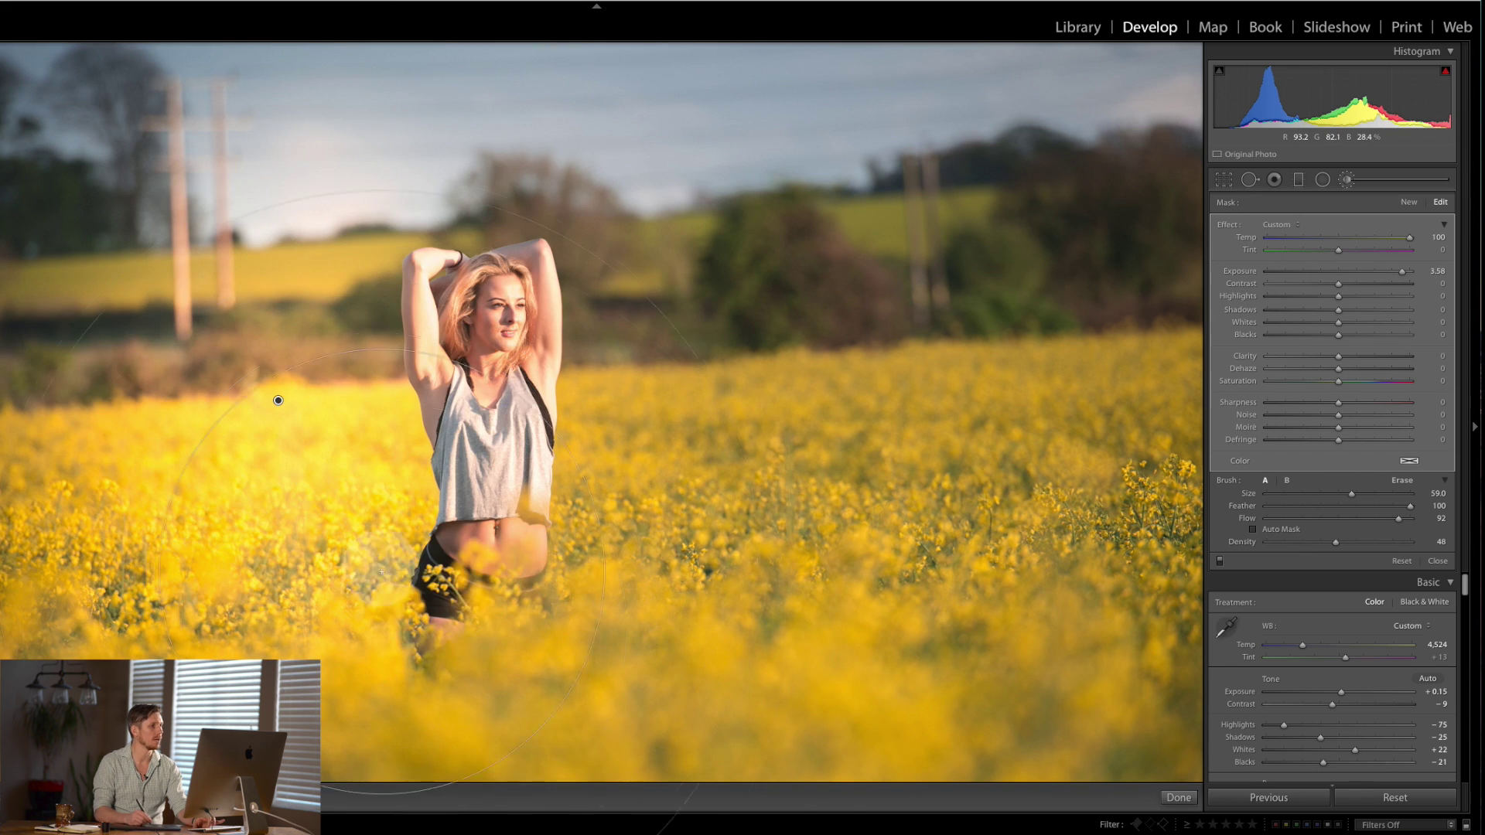
left_click_drag(227, 407, 123, 426)
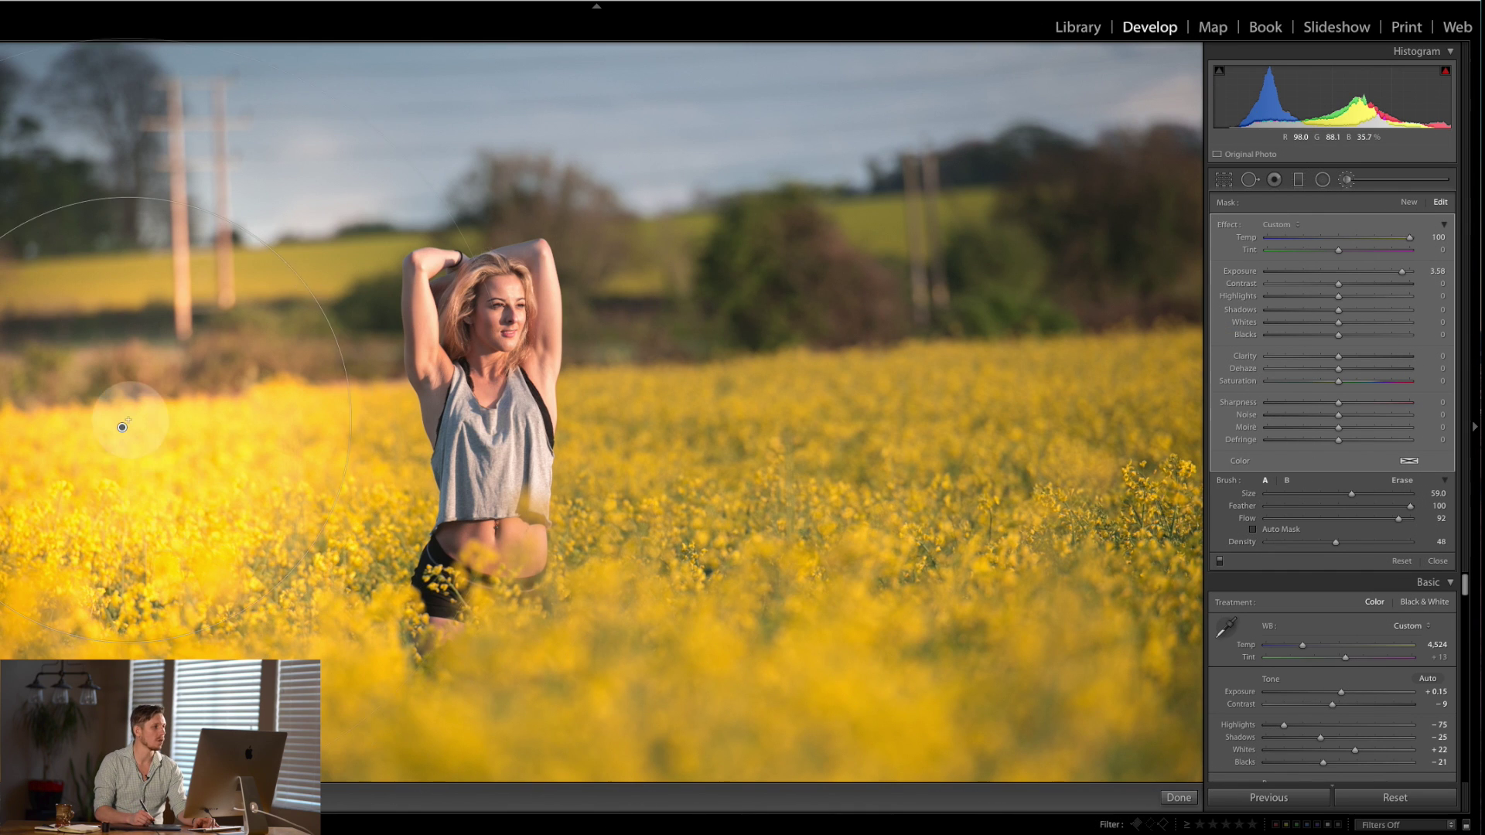
Step: Duplicate the warm adjustment, move the copy over the right field, and cool it to Temp -81
right_click(123, 424)
left_click(144, 431)
mouse_move(122, 426)
left_mouse_down()
mouse_move(278, 474)
mouse_move(982, 364)
mouse_move(995, 374)
mouse_move(981, 392)
left_mouse_up()
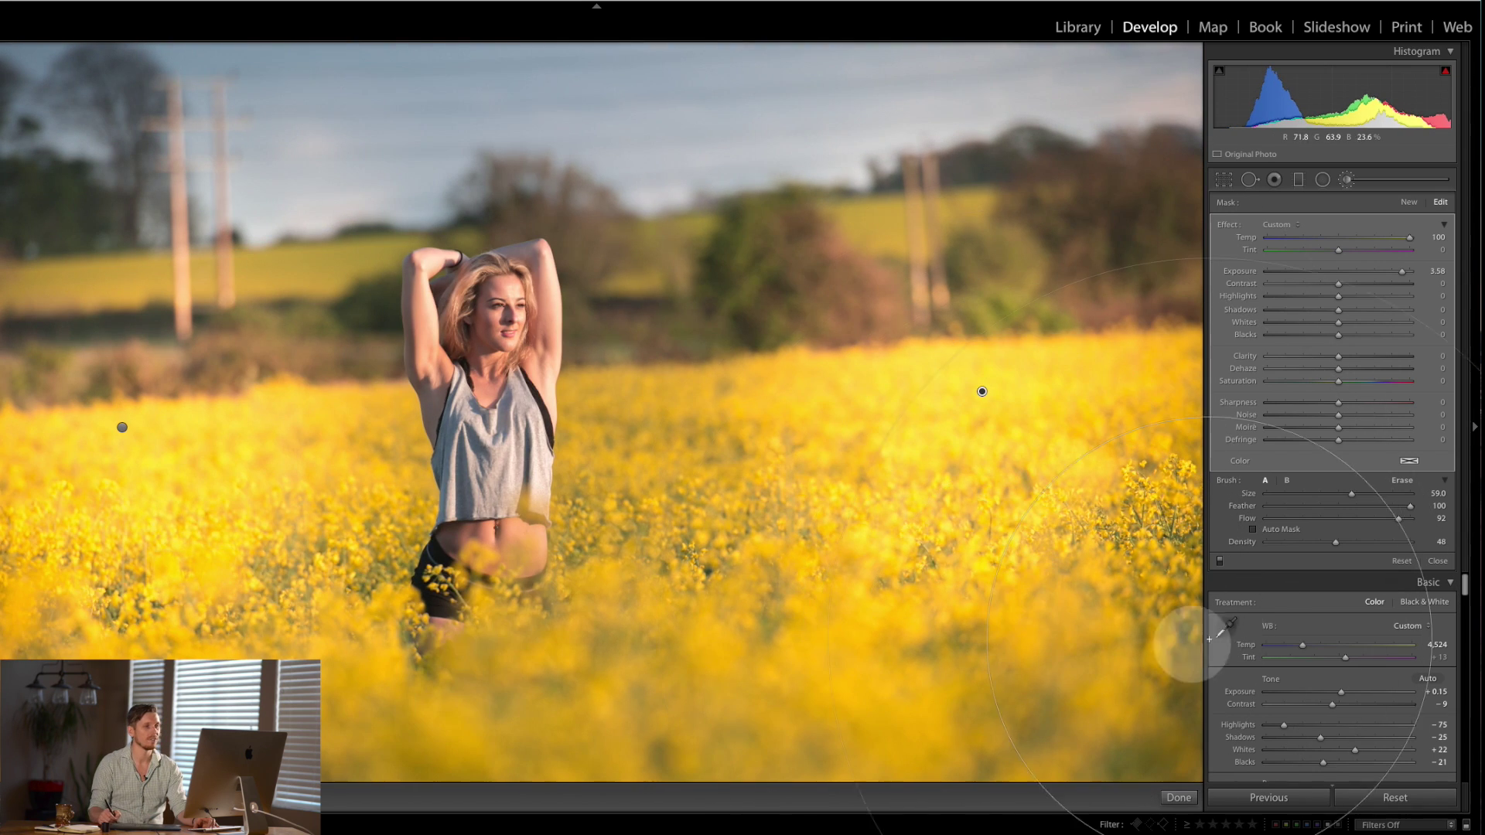
left_click(1346, 246)
left_click_drag(1346, 246, 1255, 242)
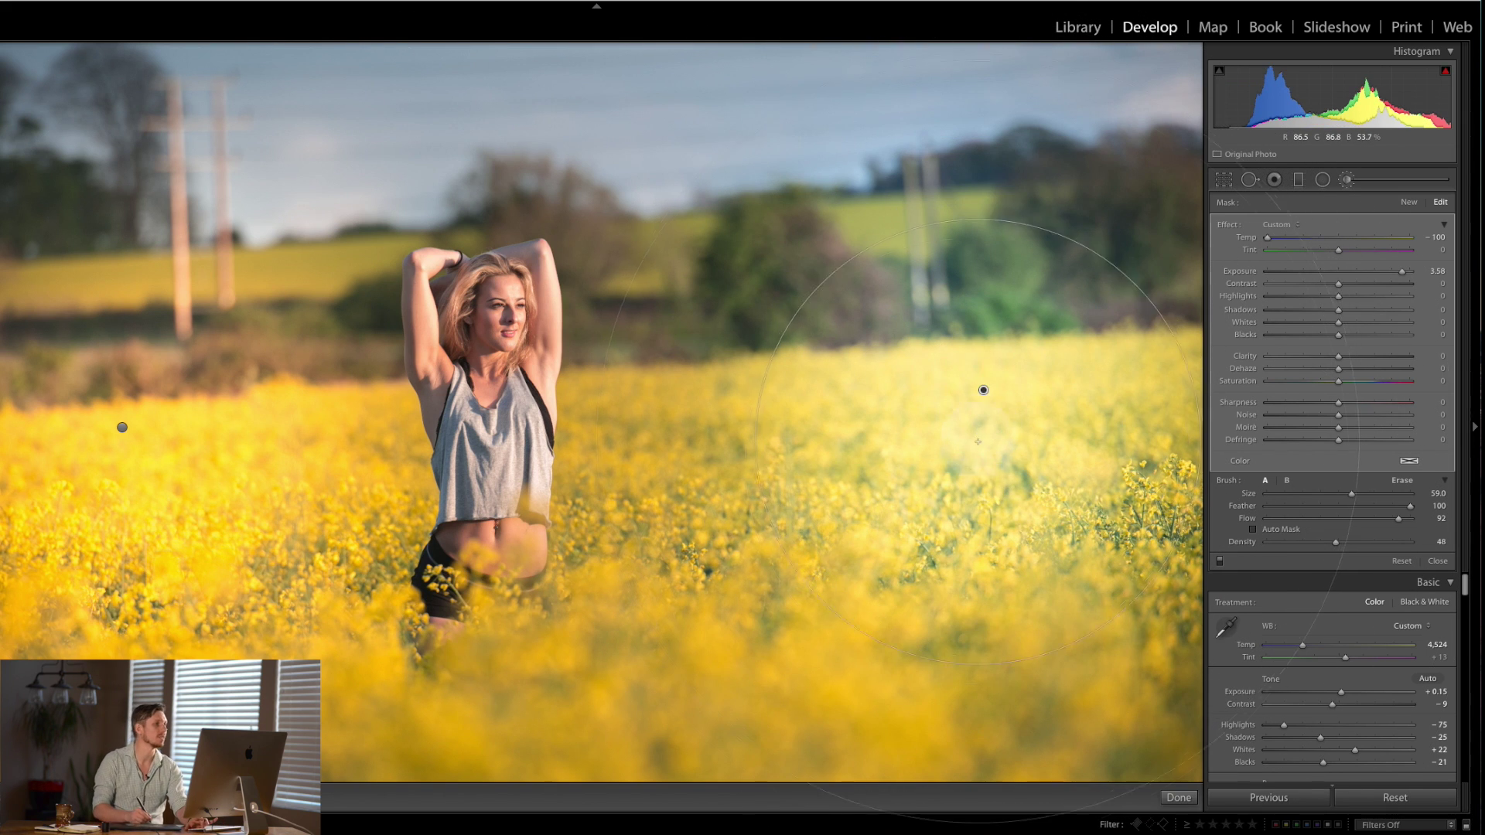
Step: Delete both the right and left field adjustments
key("Delete")
left_click(123, 428)
key("Delete")
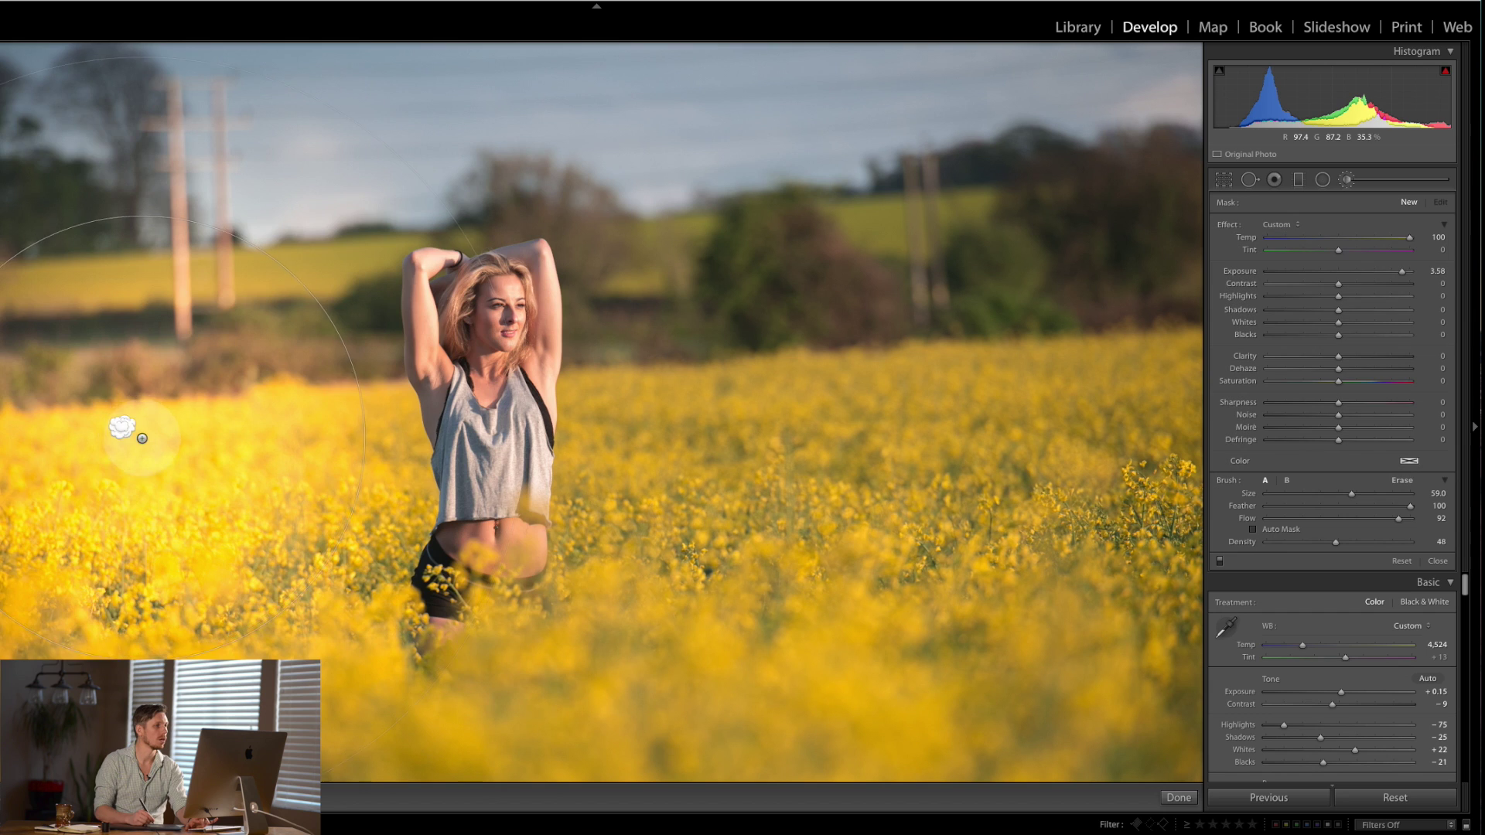
key("Delete")
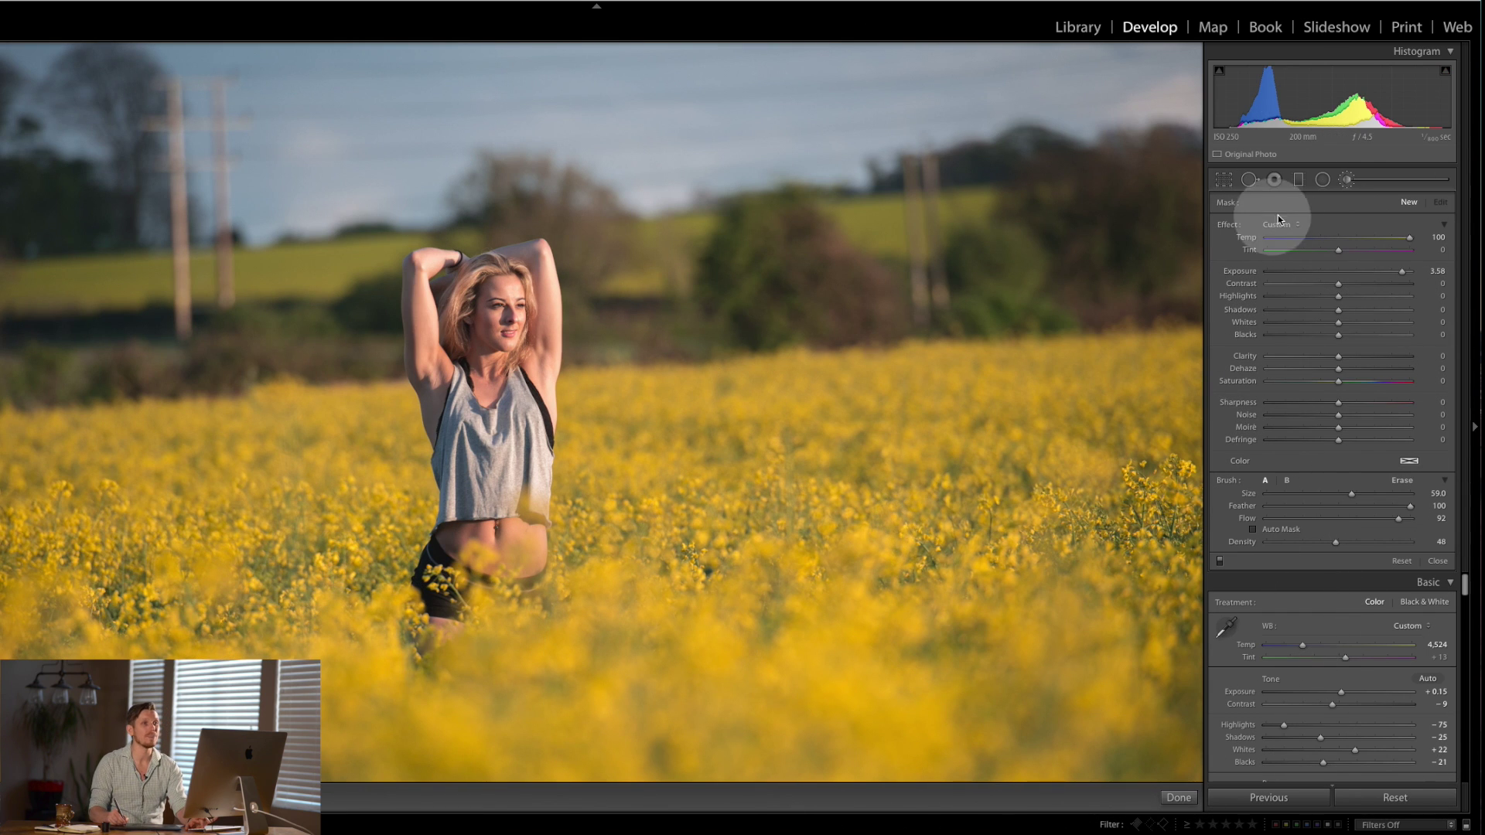
Step: Size the brush to 9.2 with Feather 34 and Flow 81
left_click(1347, 179)
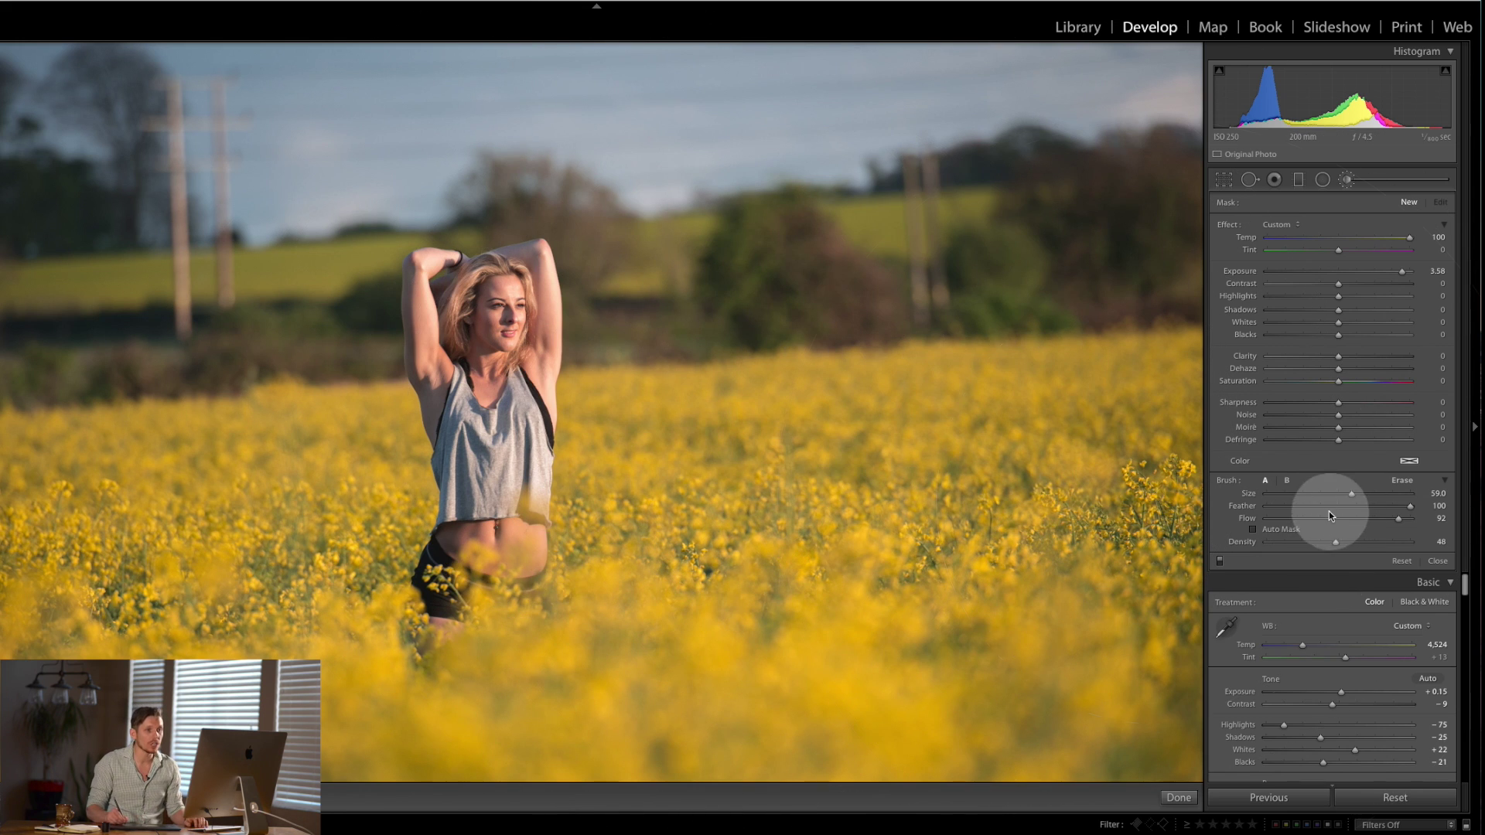
mouse_move(1308, 494)
left_click_drag(1352, 495, 1297, 489)
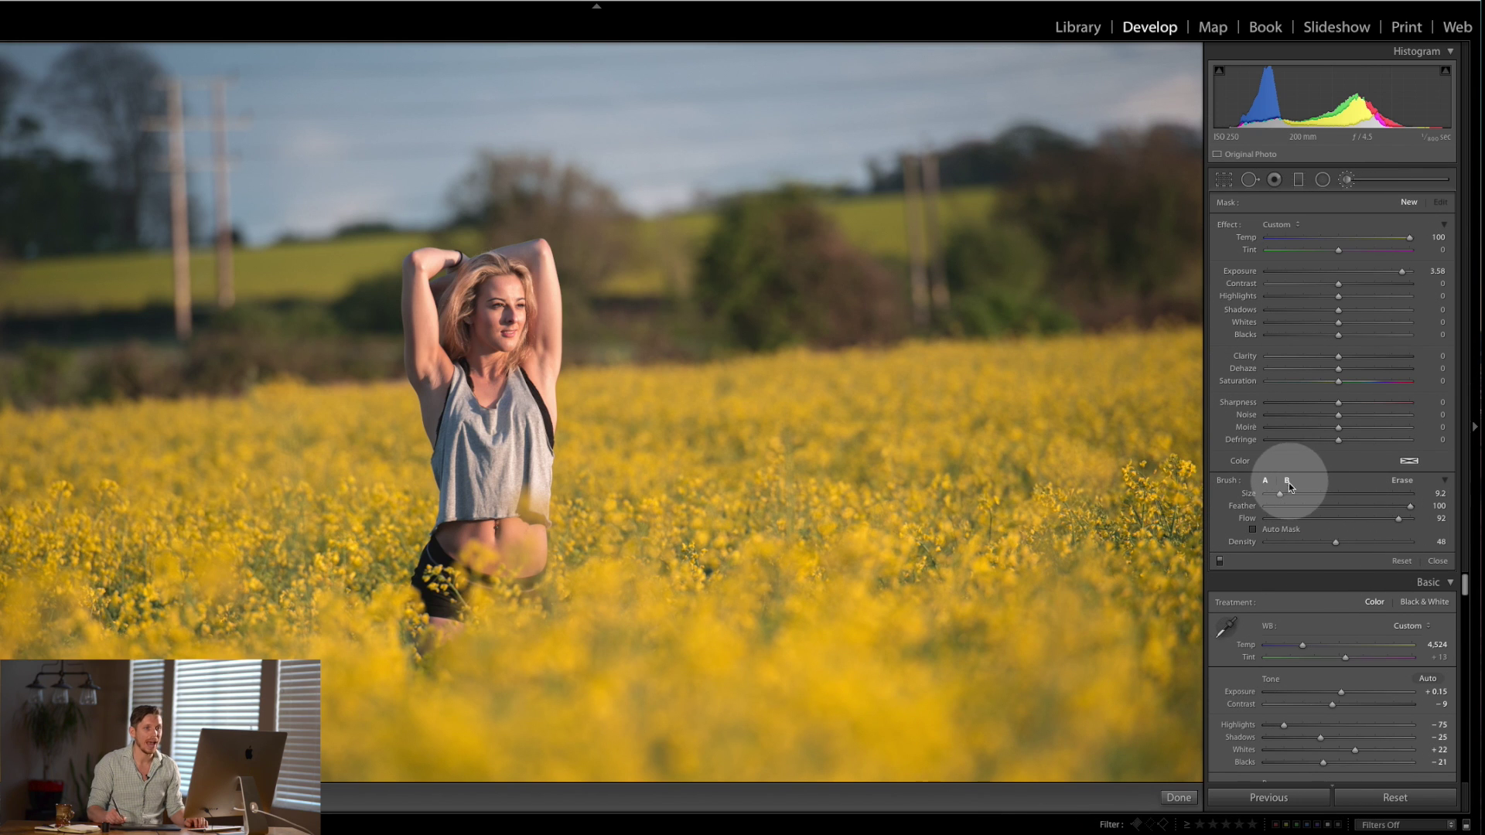
left_click_drag(1377, 508, 1271, 517)
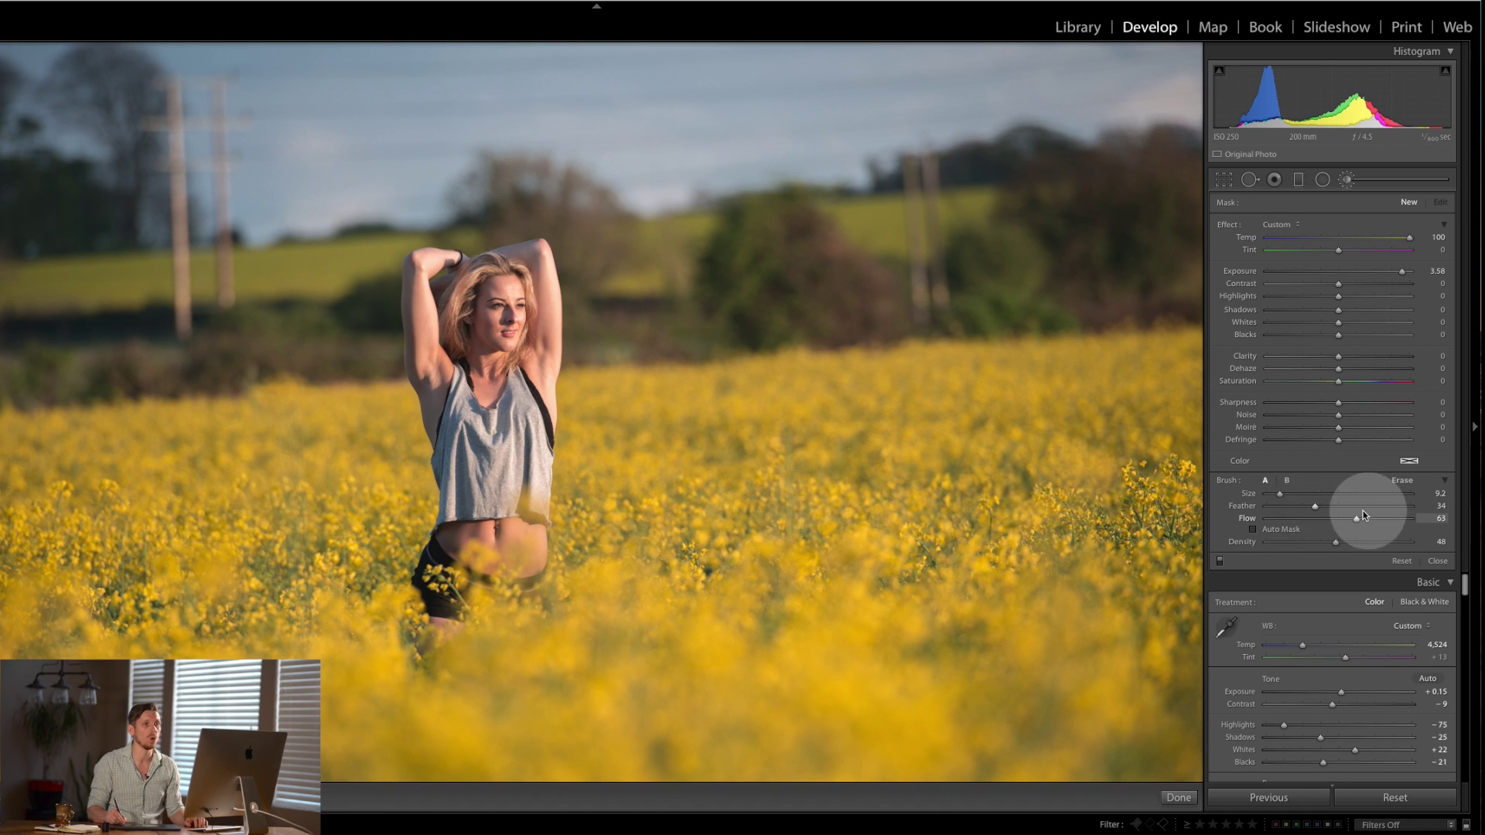
left_click_drag(1390, 508, 1393, 509)
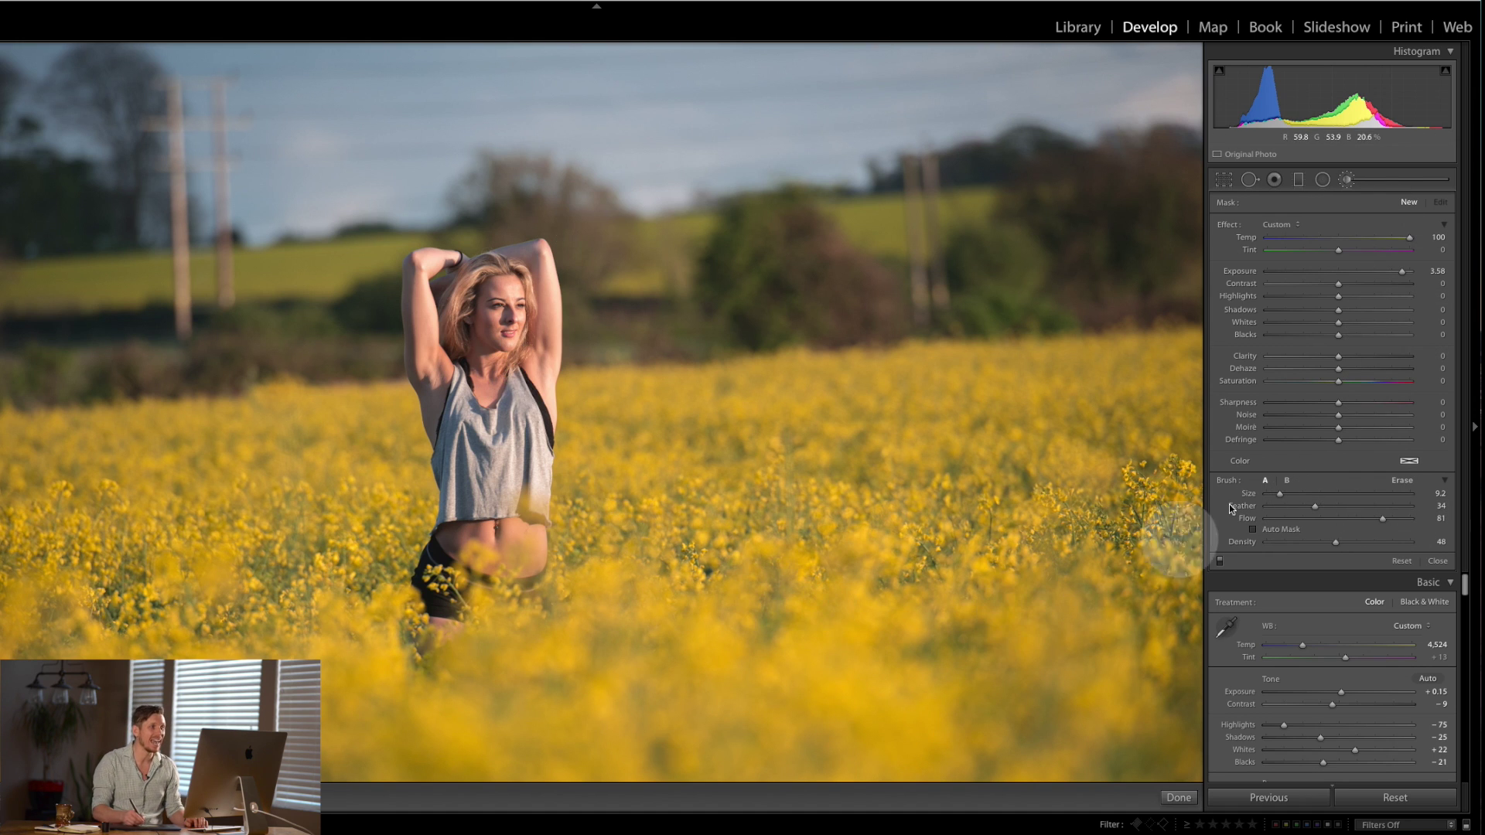